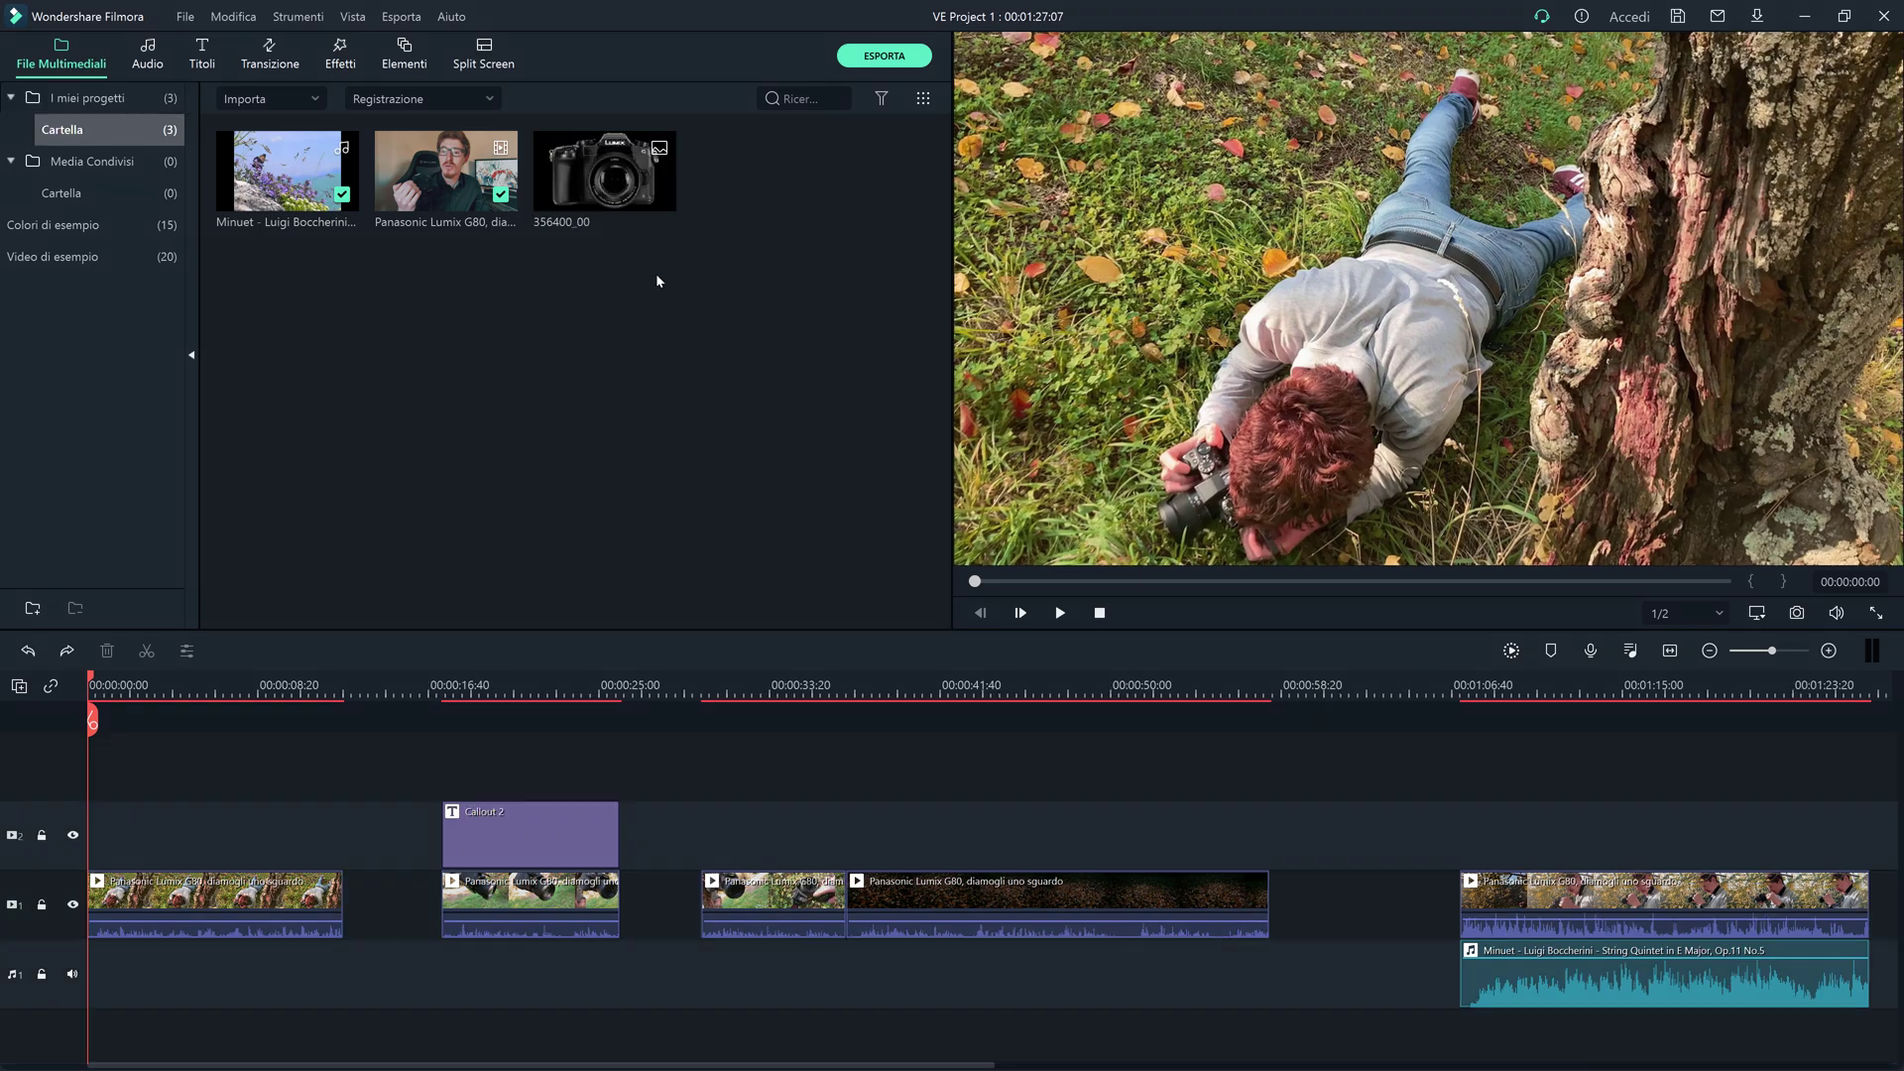
# Step: Overlay the 356400_00 image for the full length of the first clip and shrink it into the frame's upper-right corner
pyautogui.moveTo(605, 171); pyautogui.dragTo(103, 821)
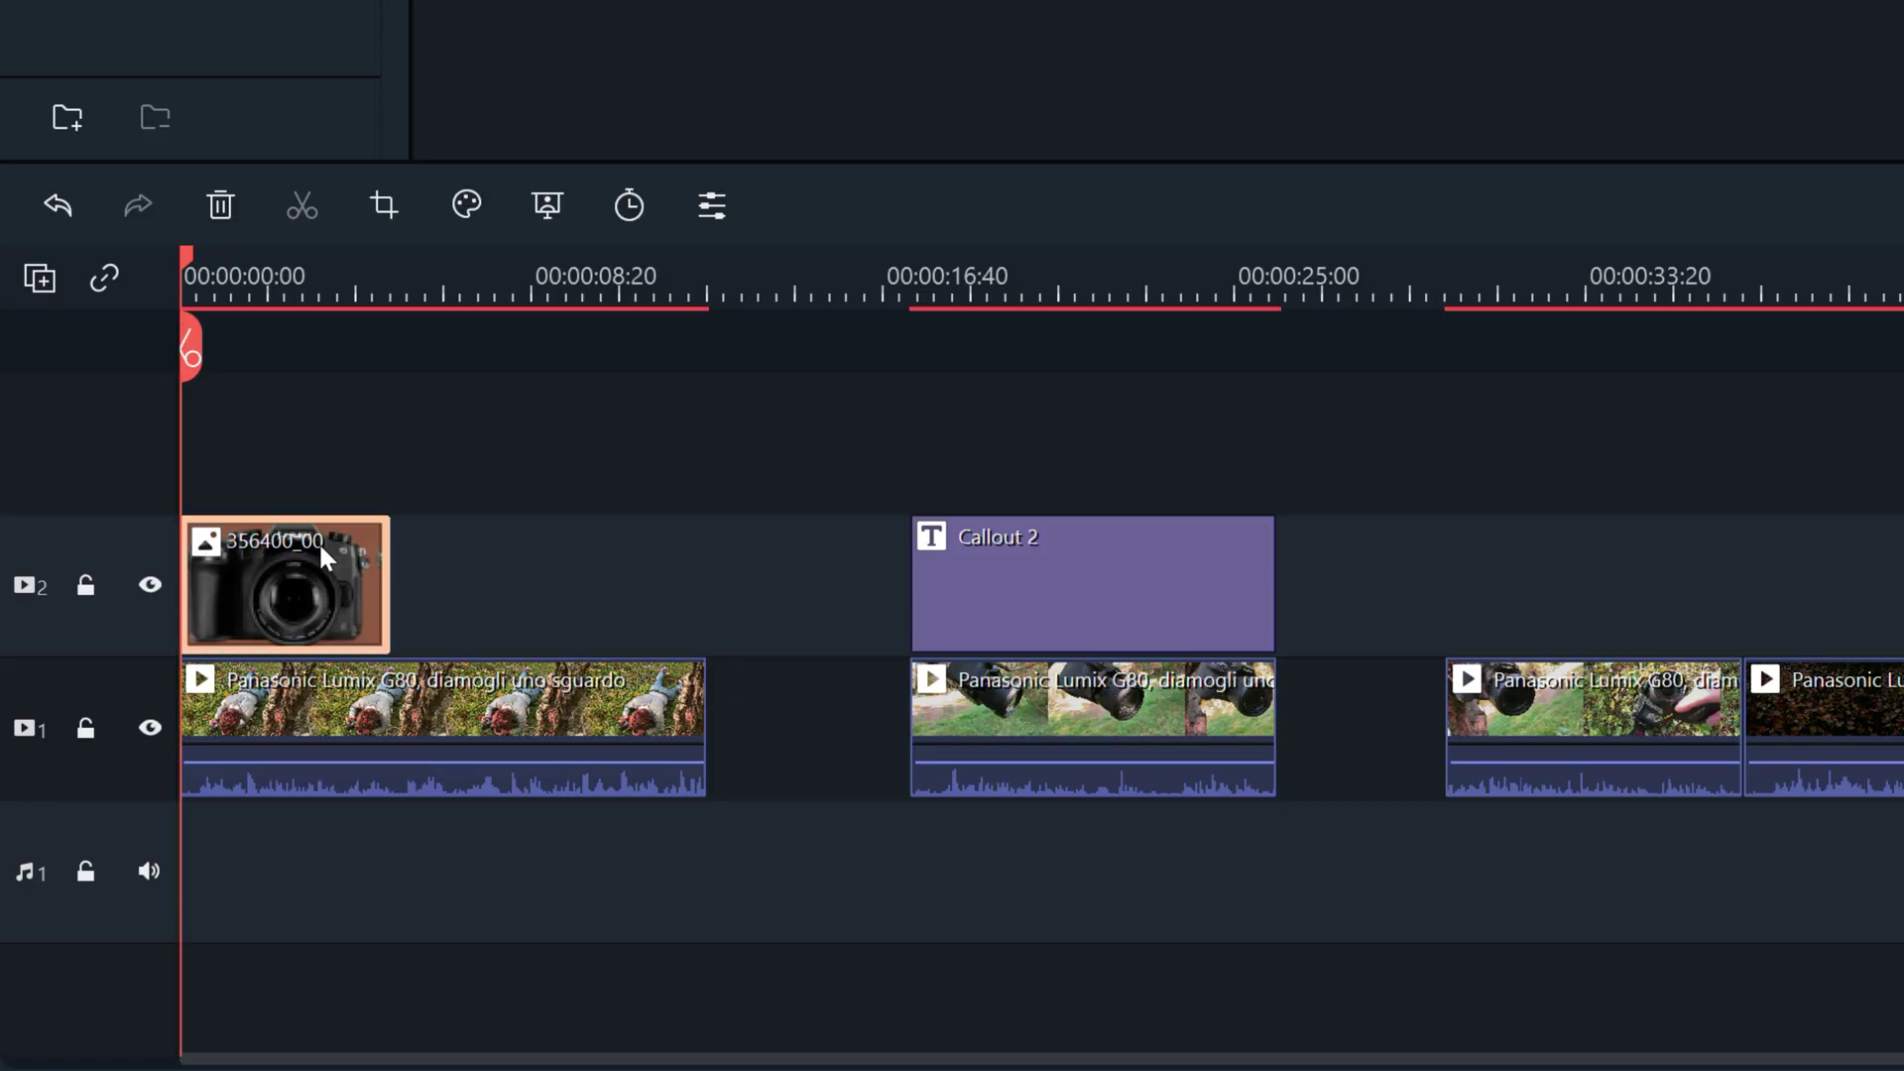
pyautogui.moveTo(388, 572); pyautogui.dragTo(697, 582)
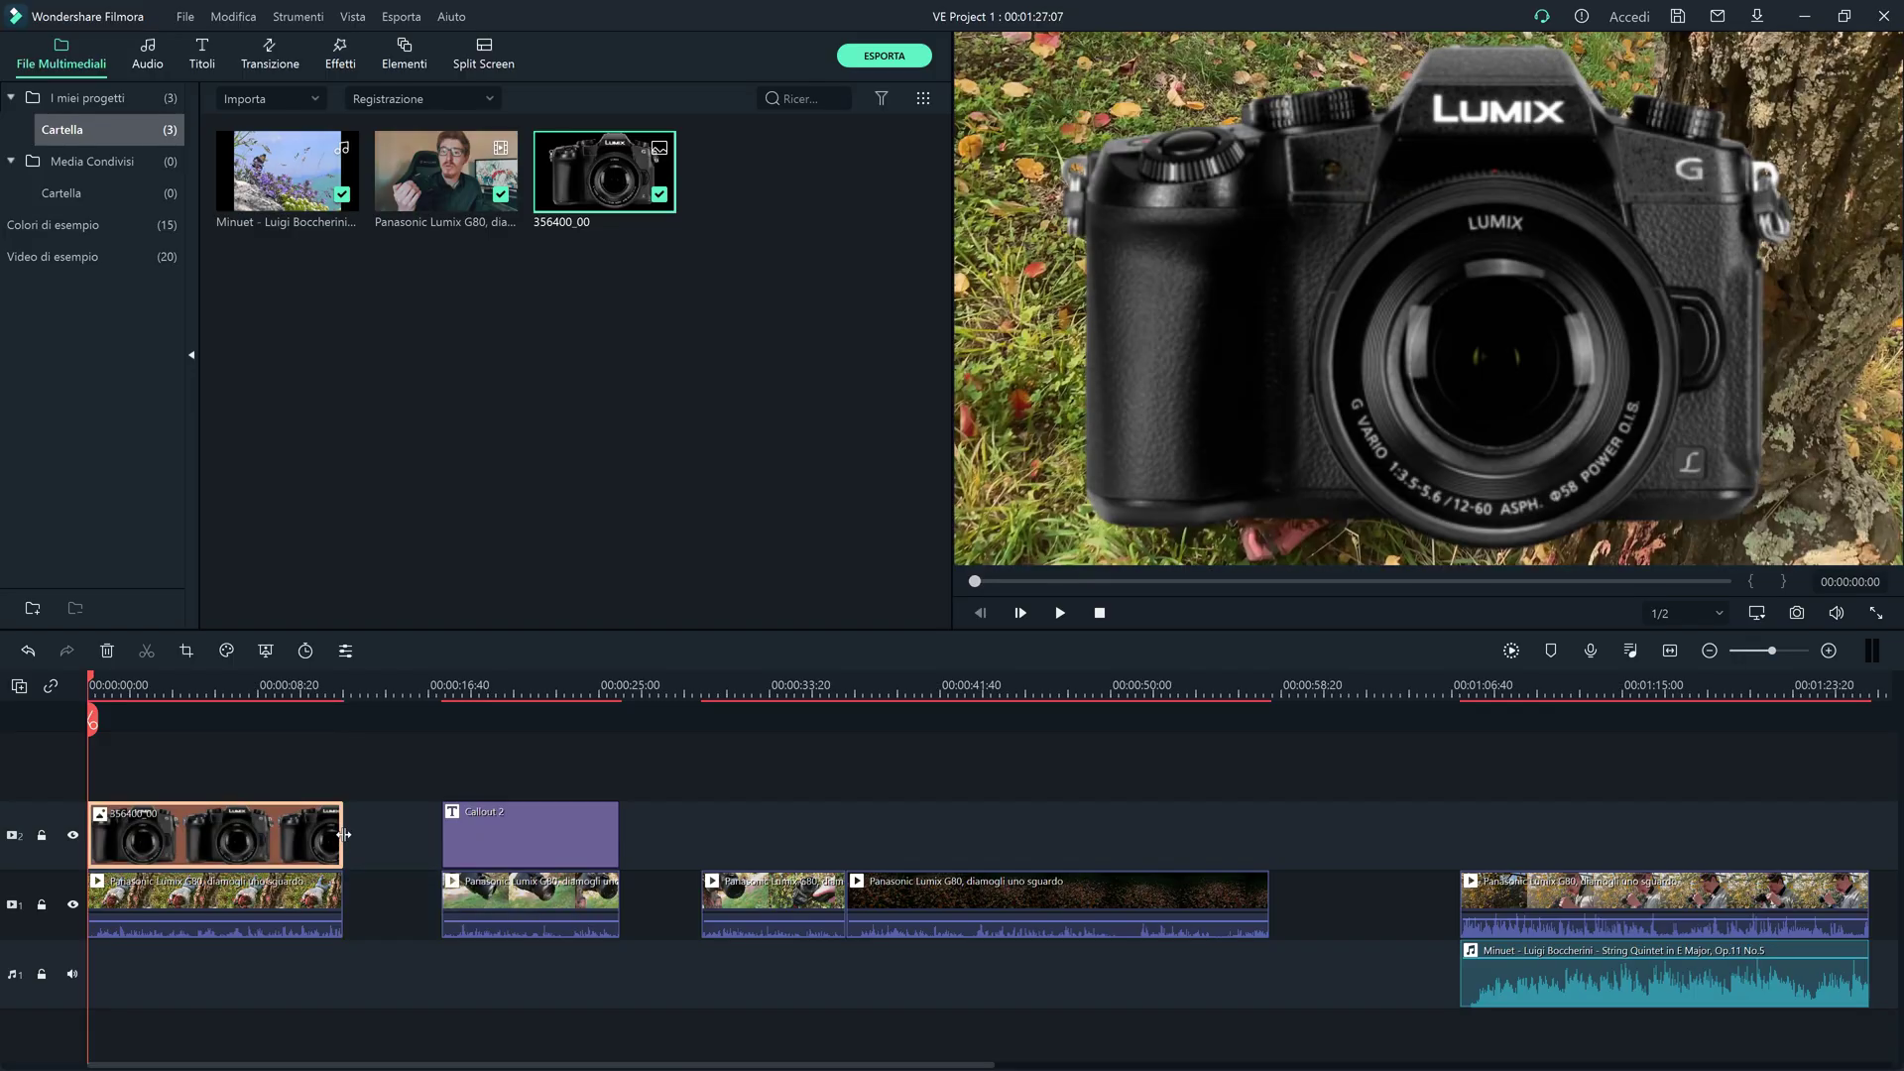
pyautogui.click(1270, 306)
pyautogui.moveTo(1049, 32); pyautogui.dragTo(1550, 383)
pyautogui.moveTo(1634, 502); pyautogui.dragTo(1663, 217)
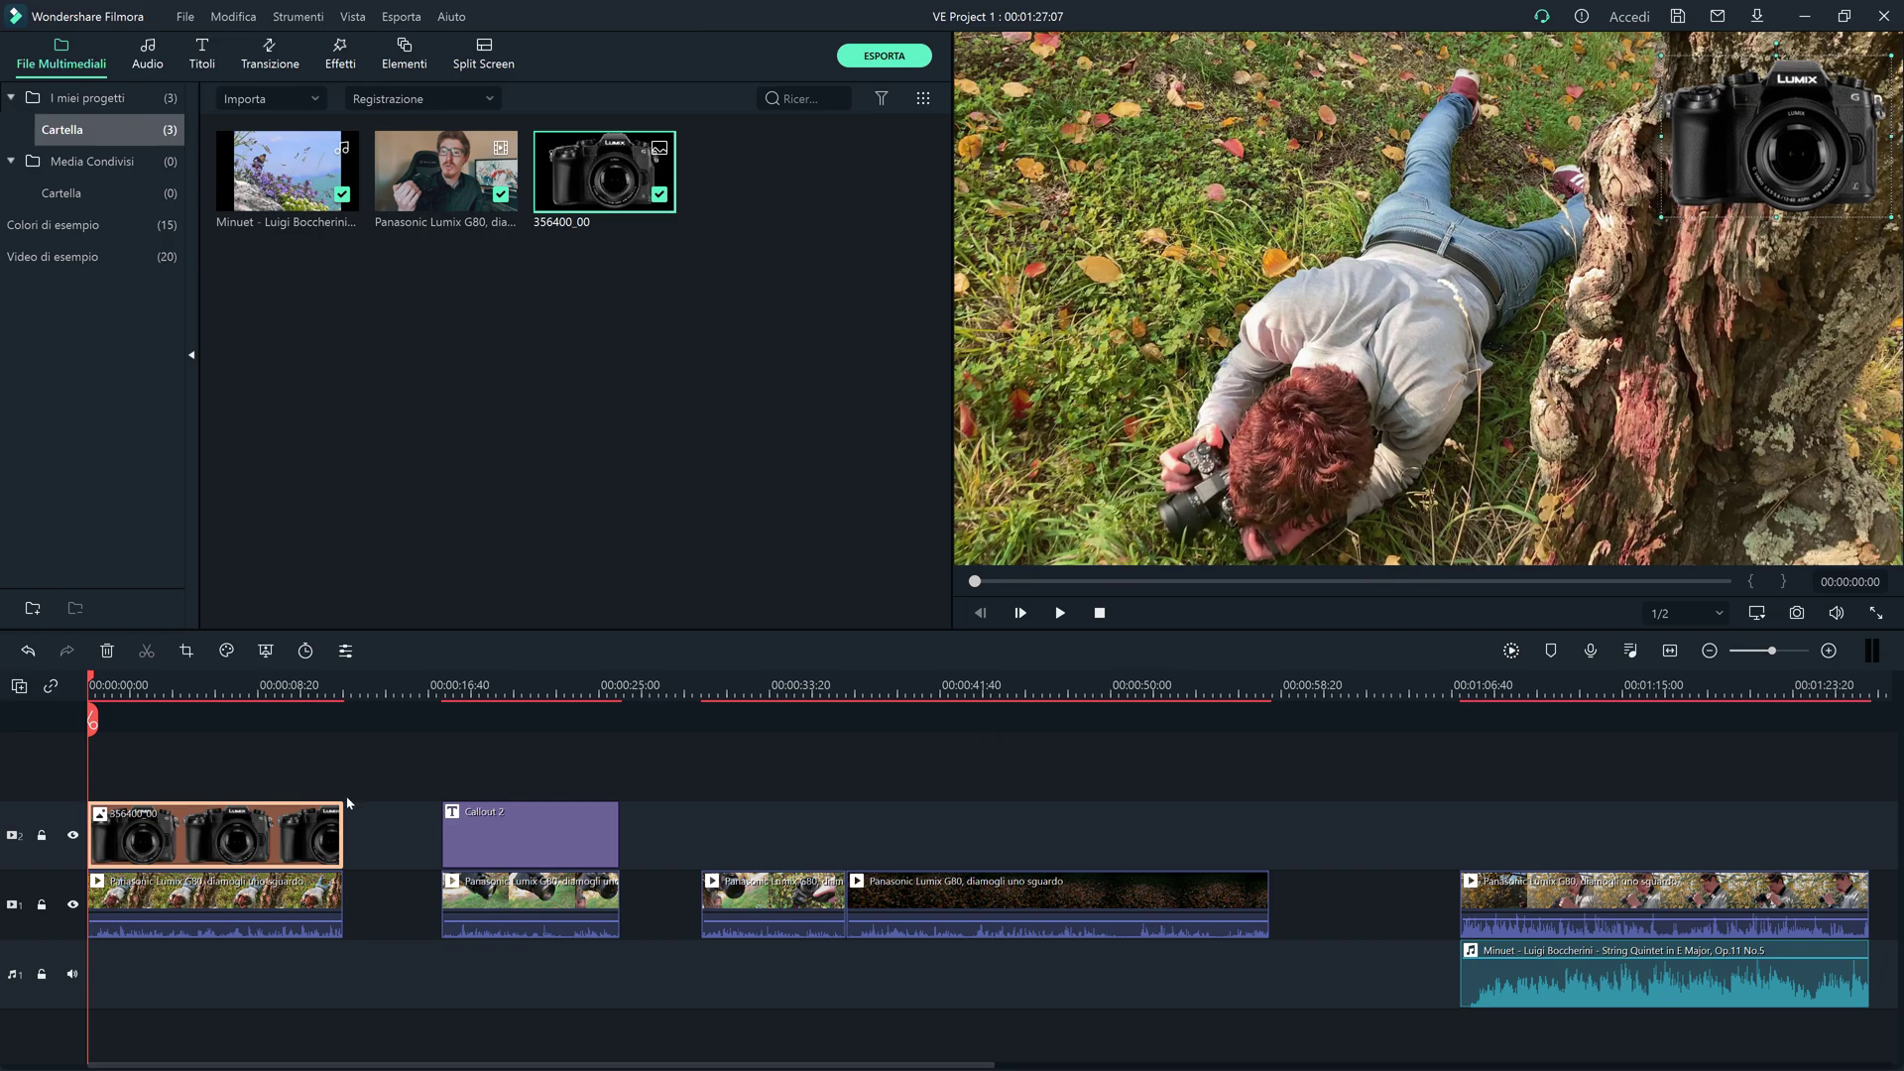
# Step: Add a custom animation keyframe at the start of the 356400_00 image clip
pyautogui.doubleClick(251, 835)
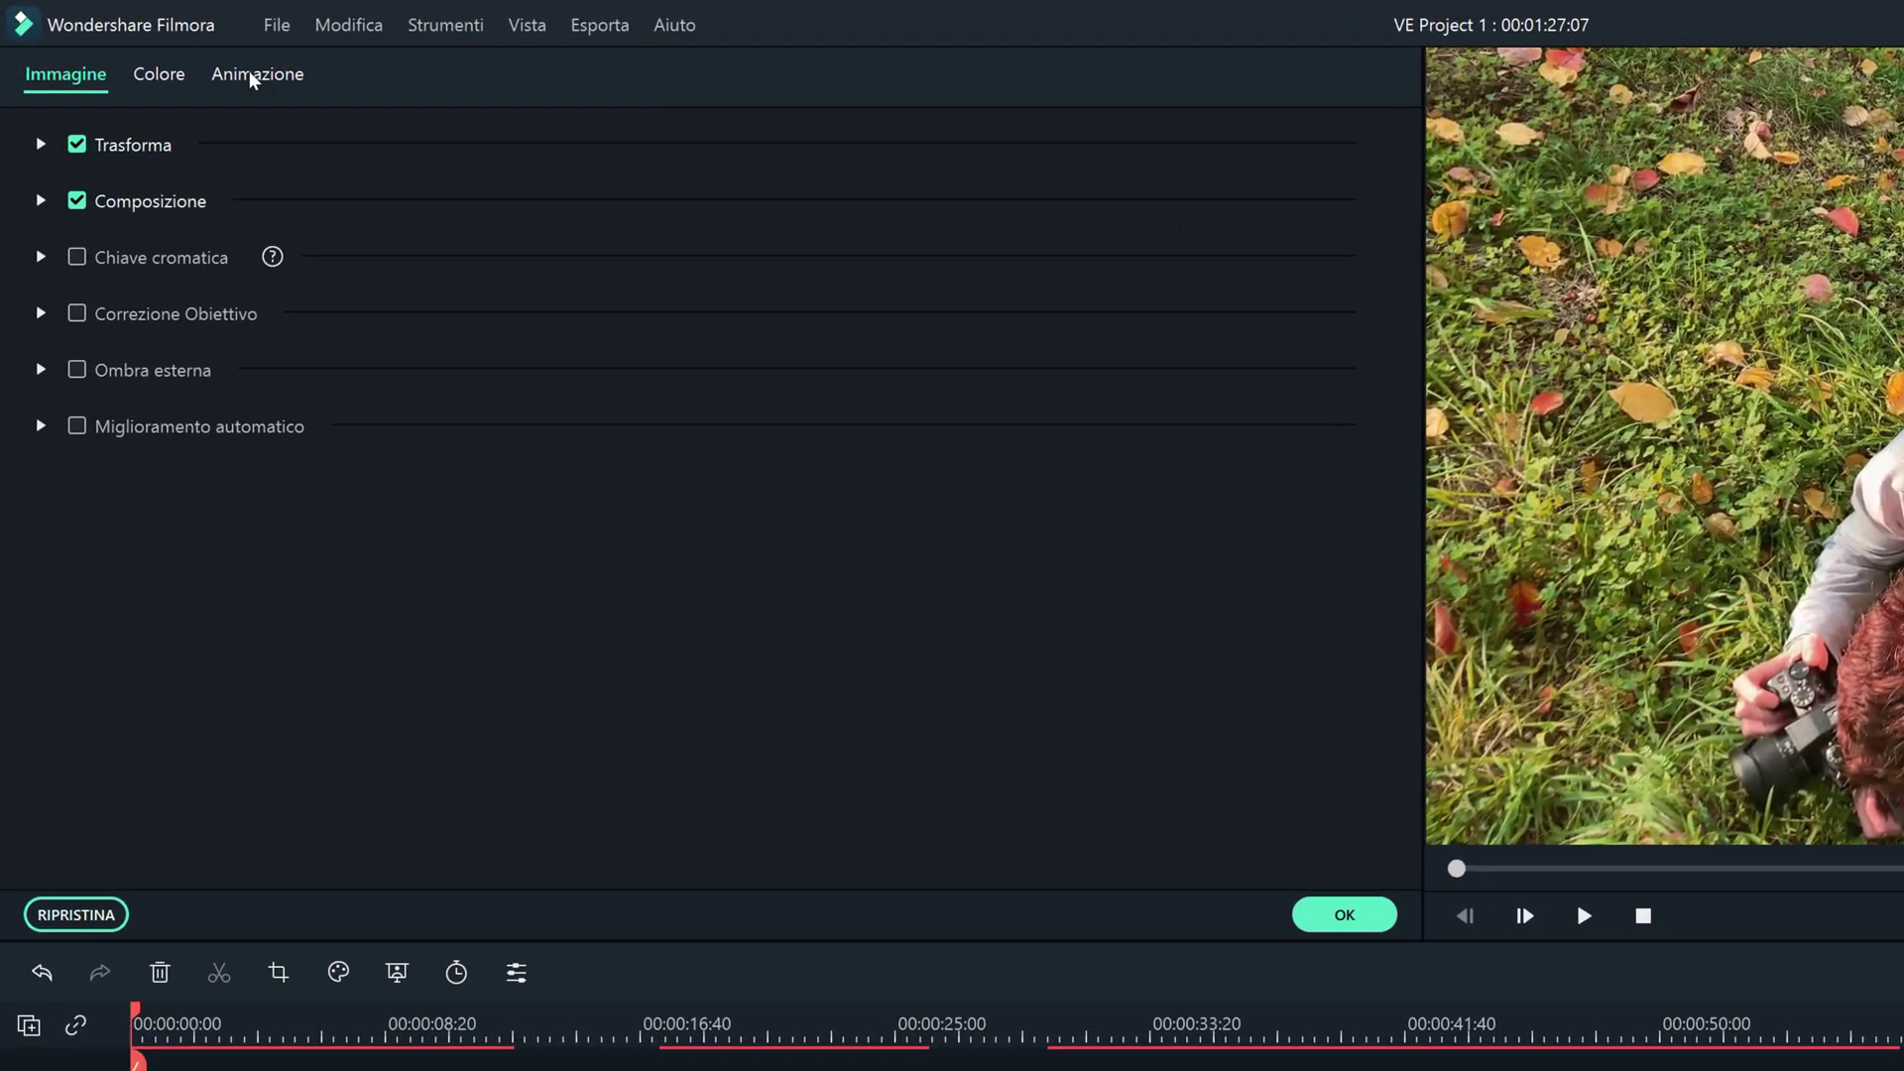
pyautogui.click(168, 45)
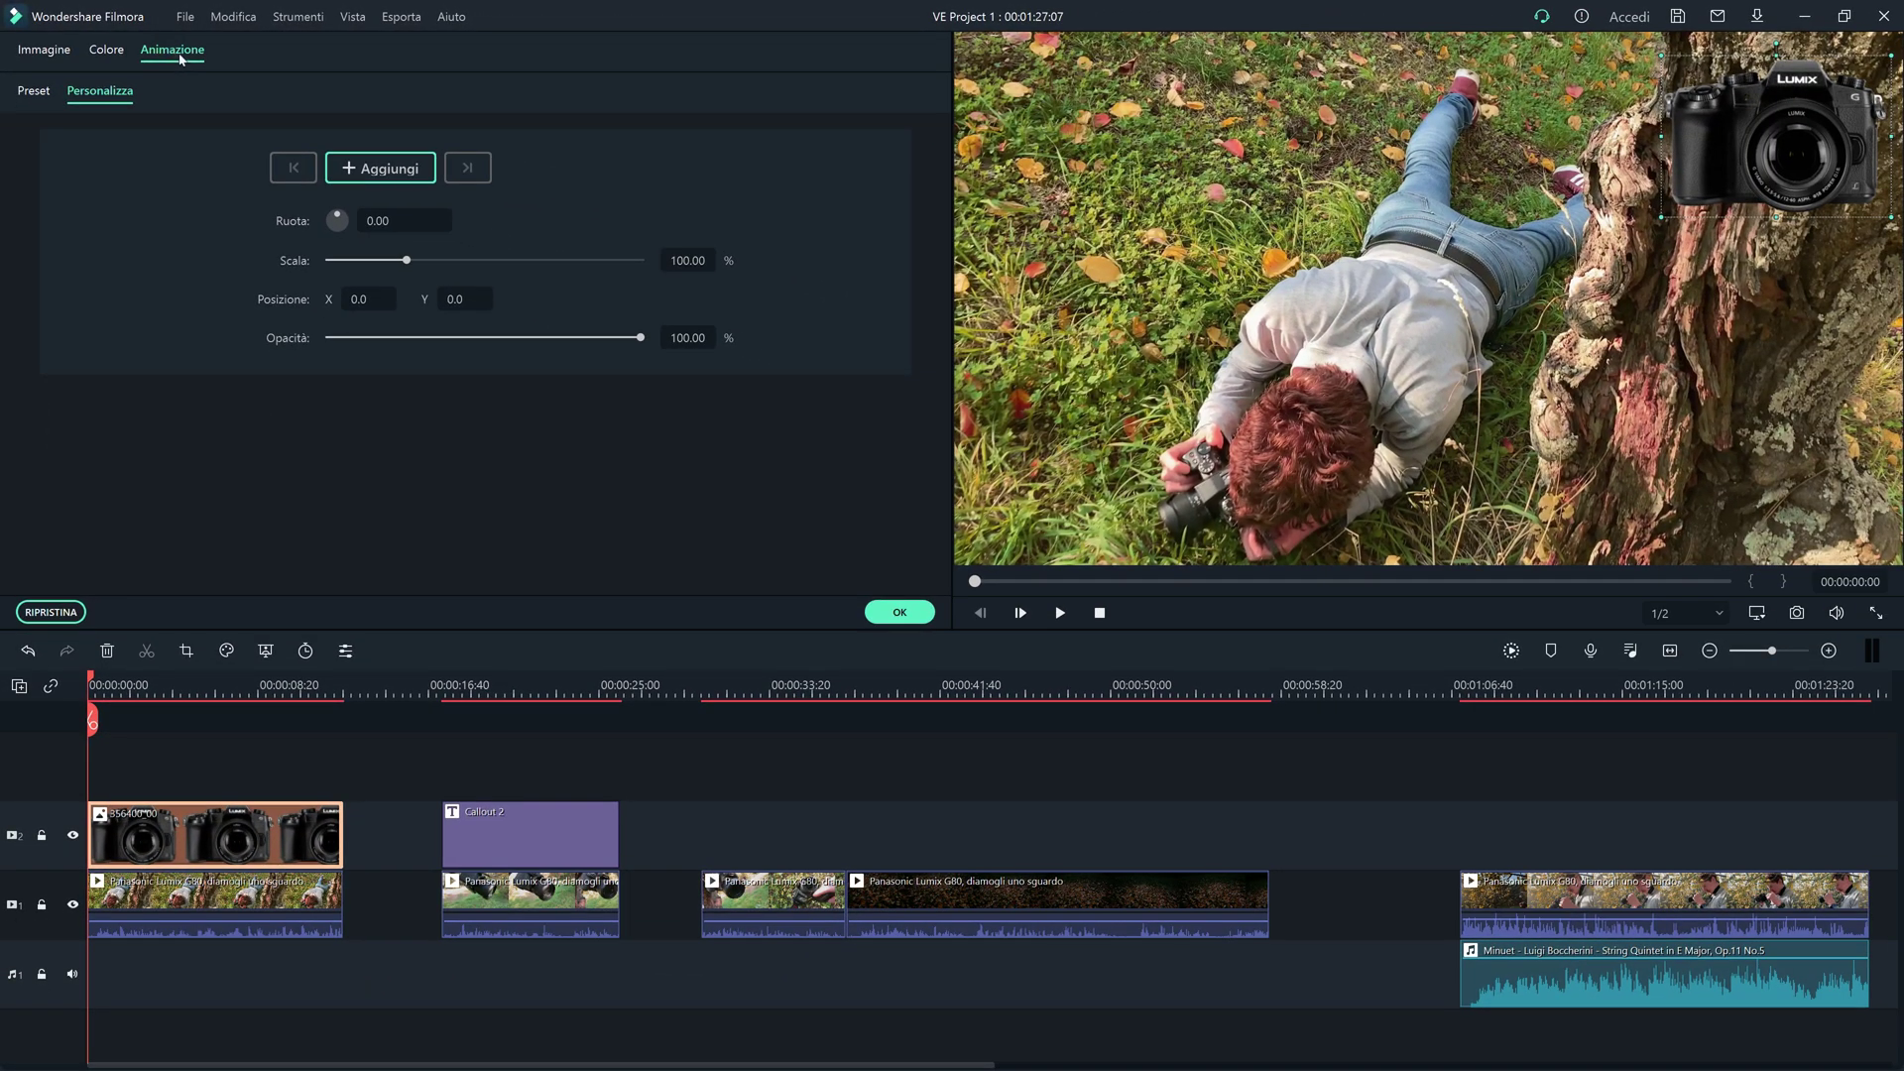
pyautogui.click(386, 169)
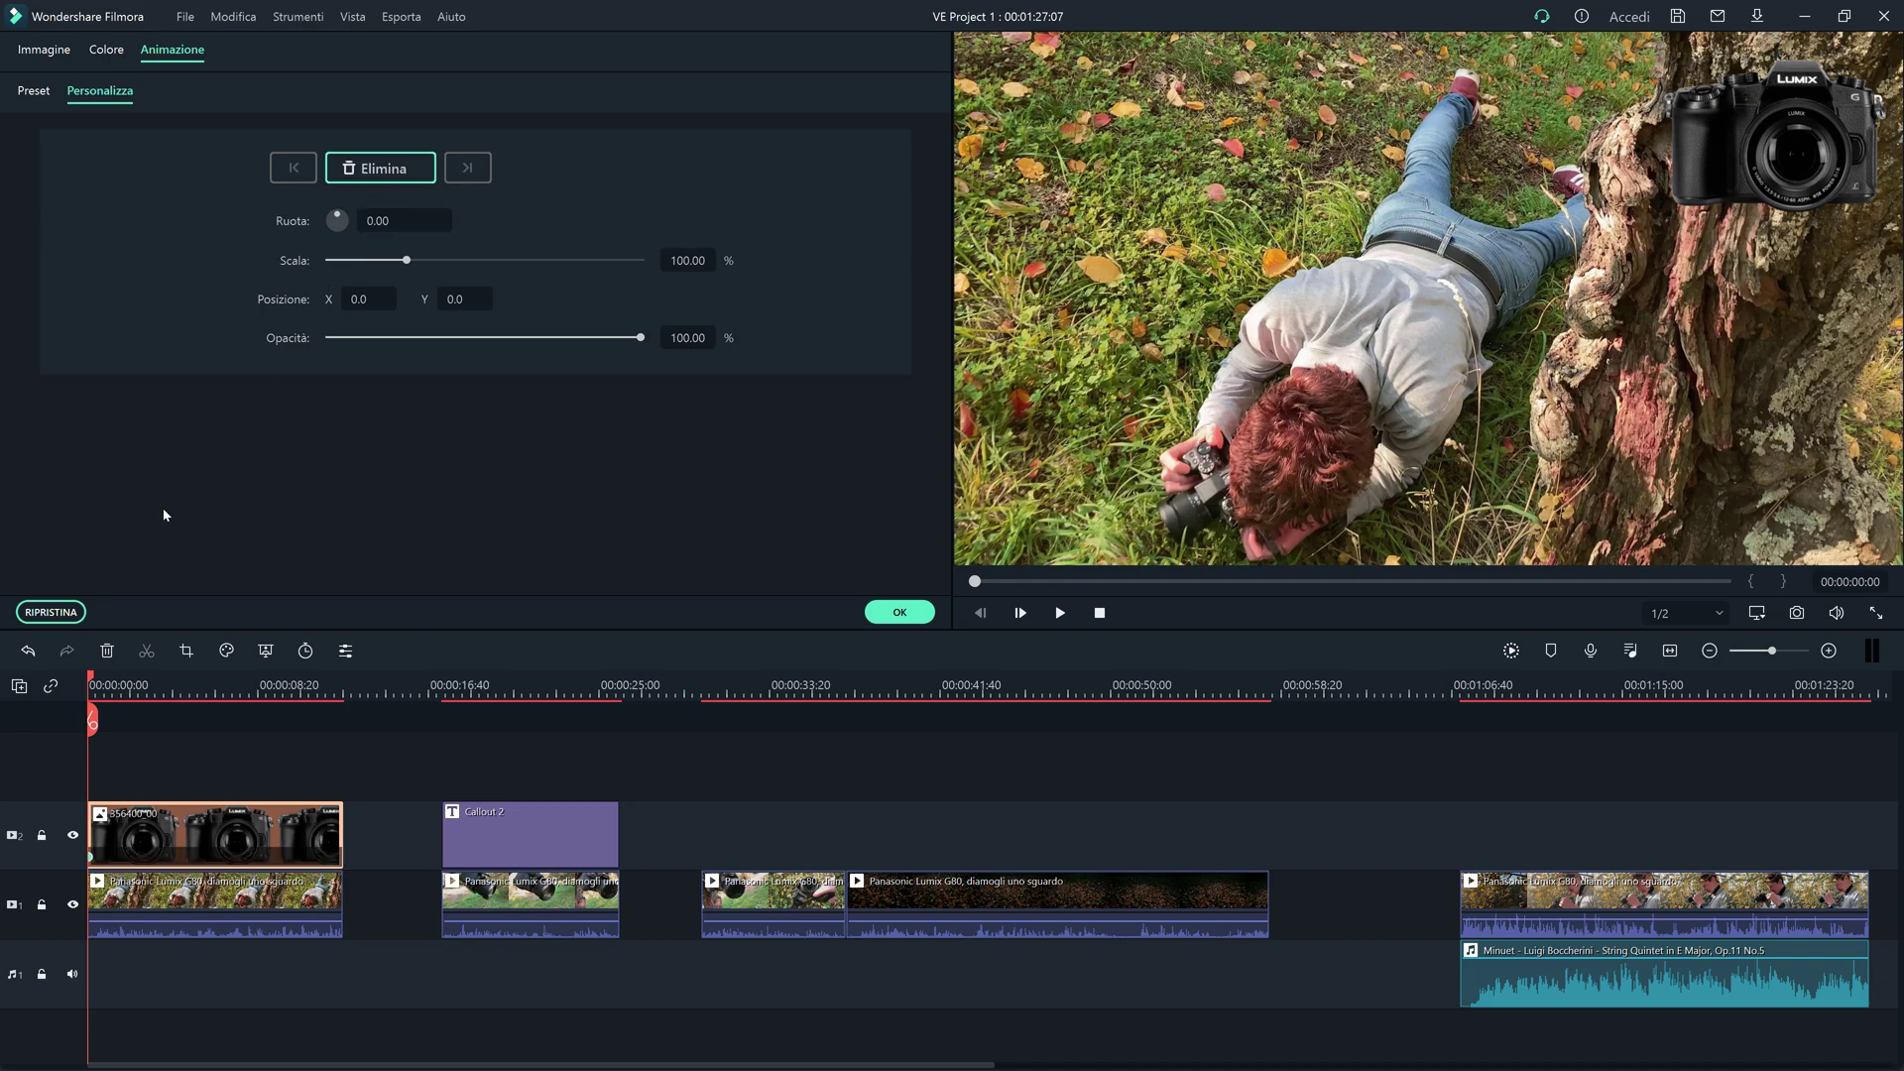
# Step: Add position keyframes to the image: X -320, Y -646 at 00:00:02:22 and X -1290, Y -32 at 00:00:06:00
pyautogui.moveTo(92, 683); pyautogui.dragTo(136, 686)
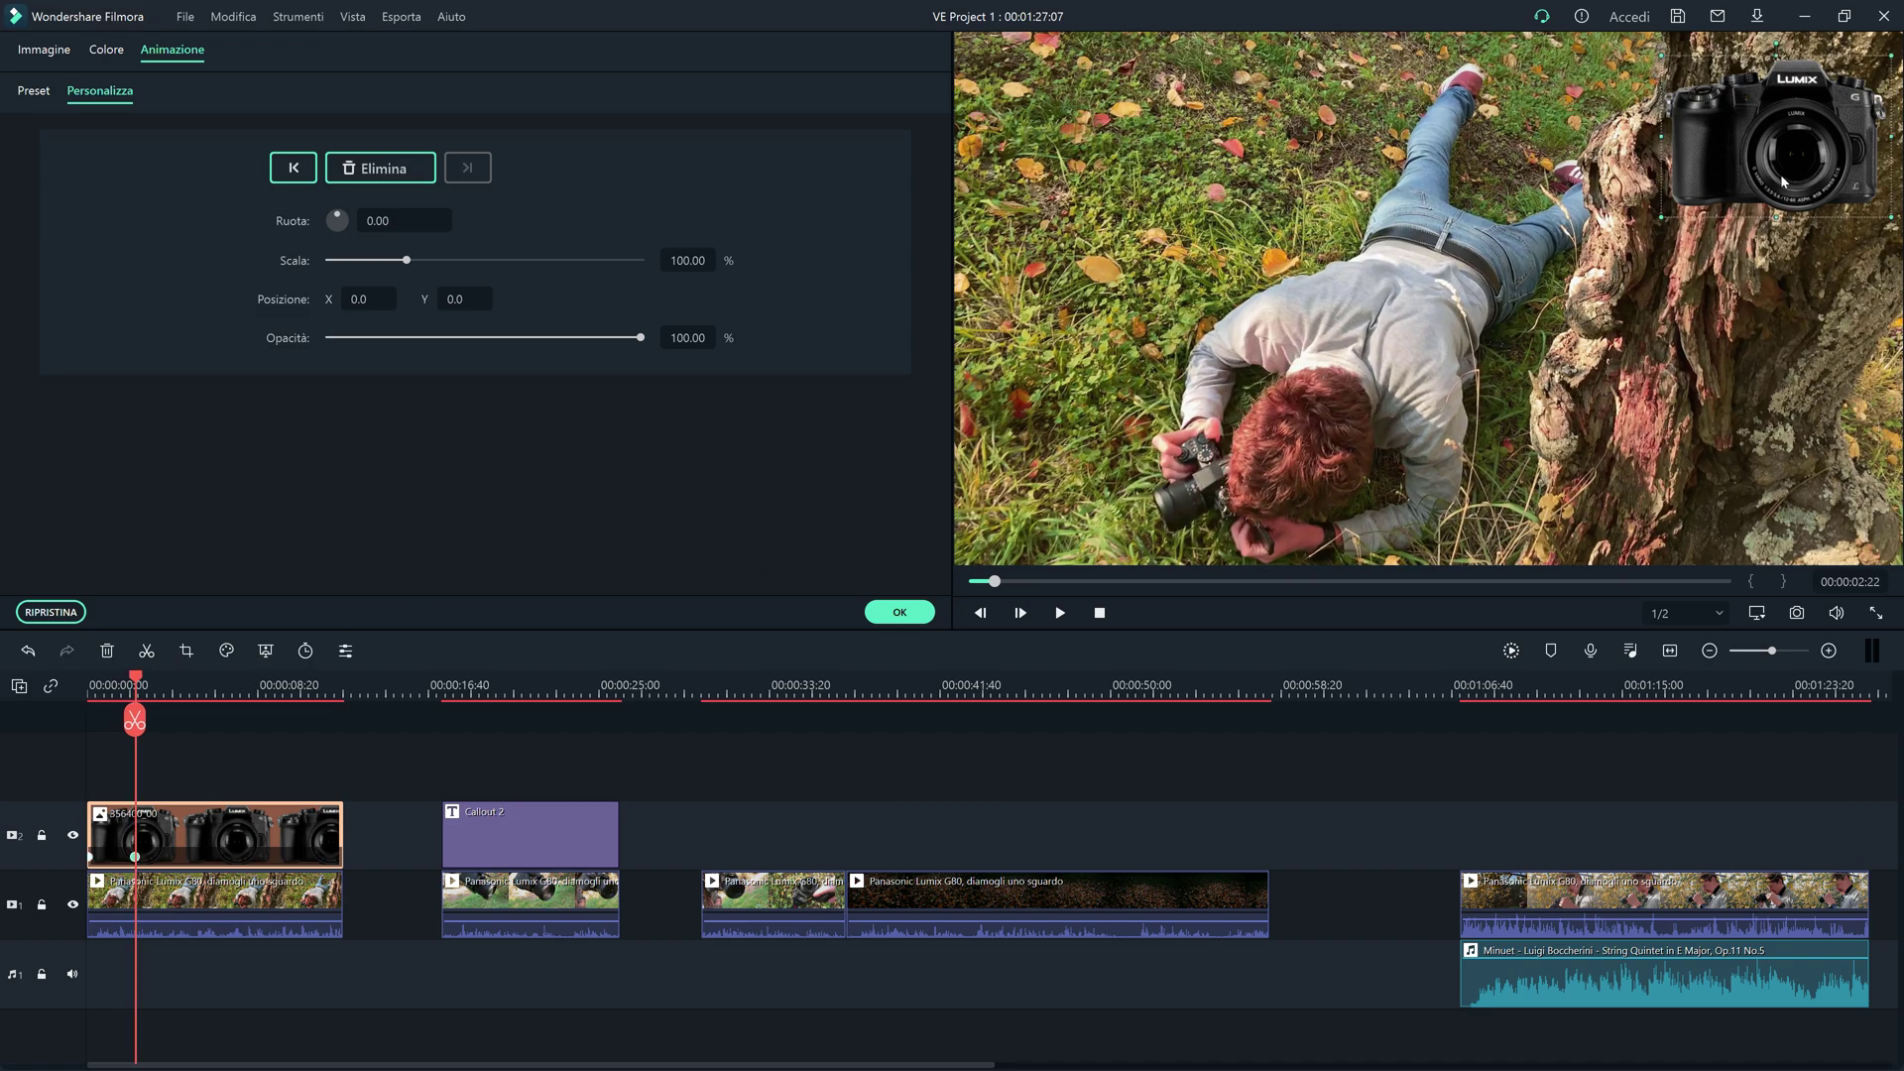
pyautogui.moveTo(1781, 149); pyautogui.dragTo(1624, 475)
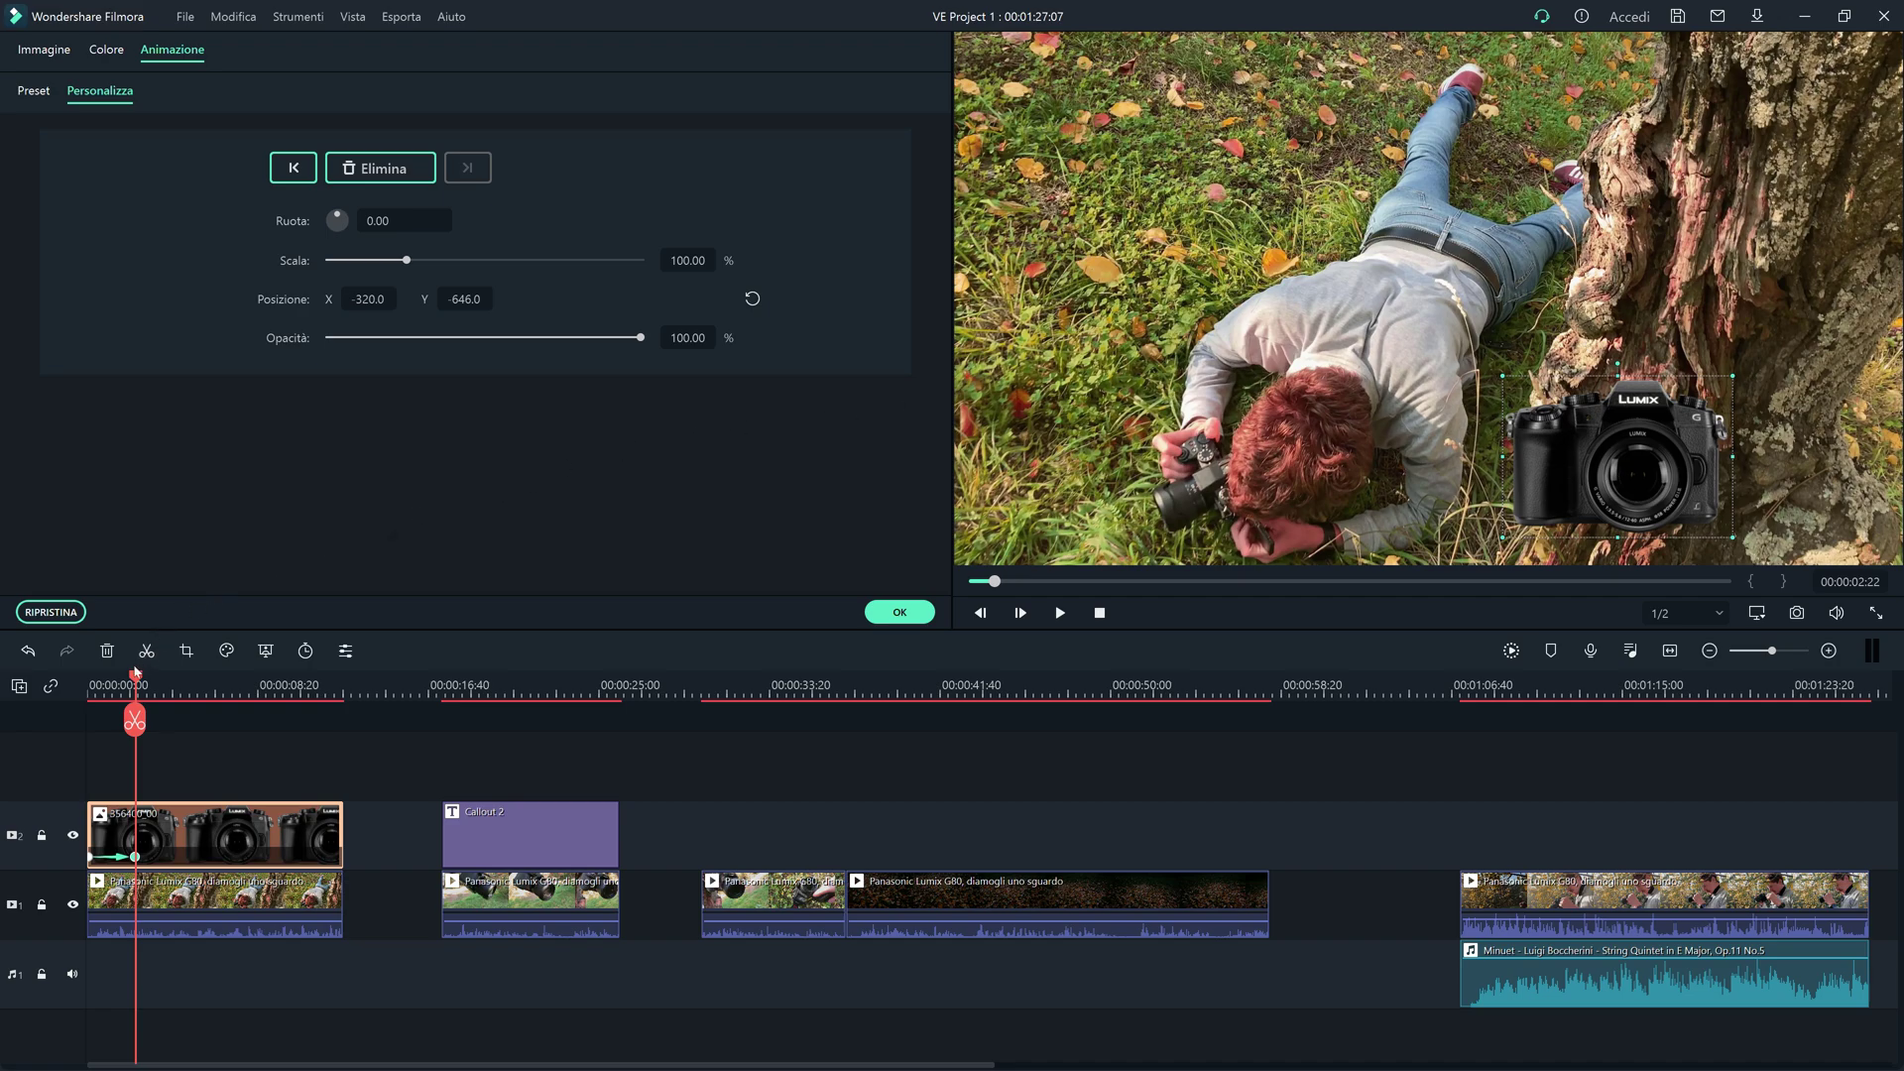
pyautogui.moveTo(136, 684); pyautogui.dragTo(211, 687)
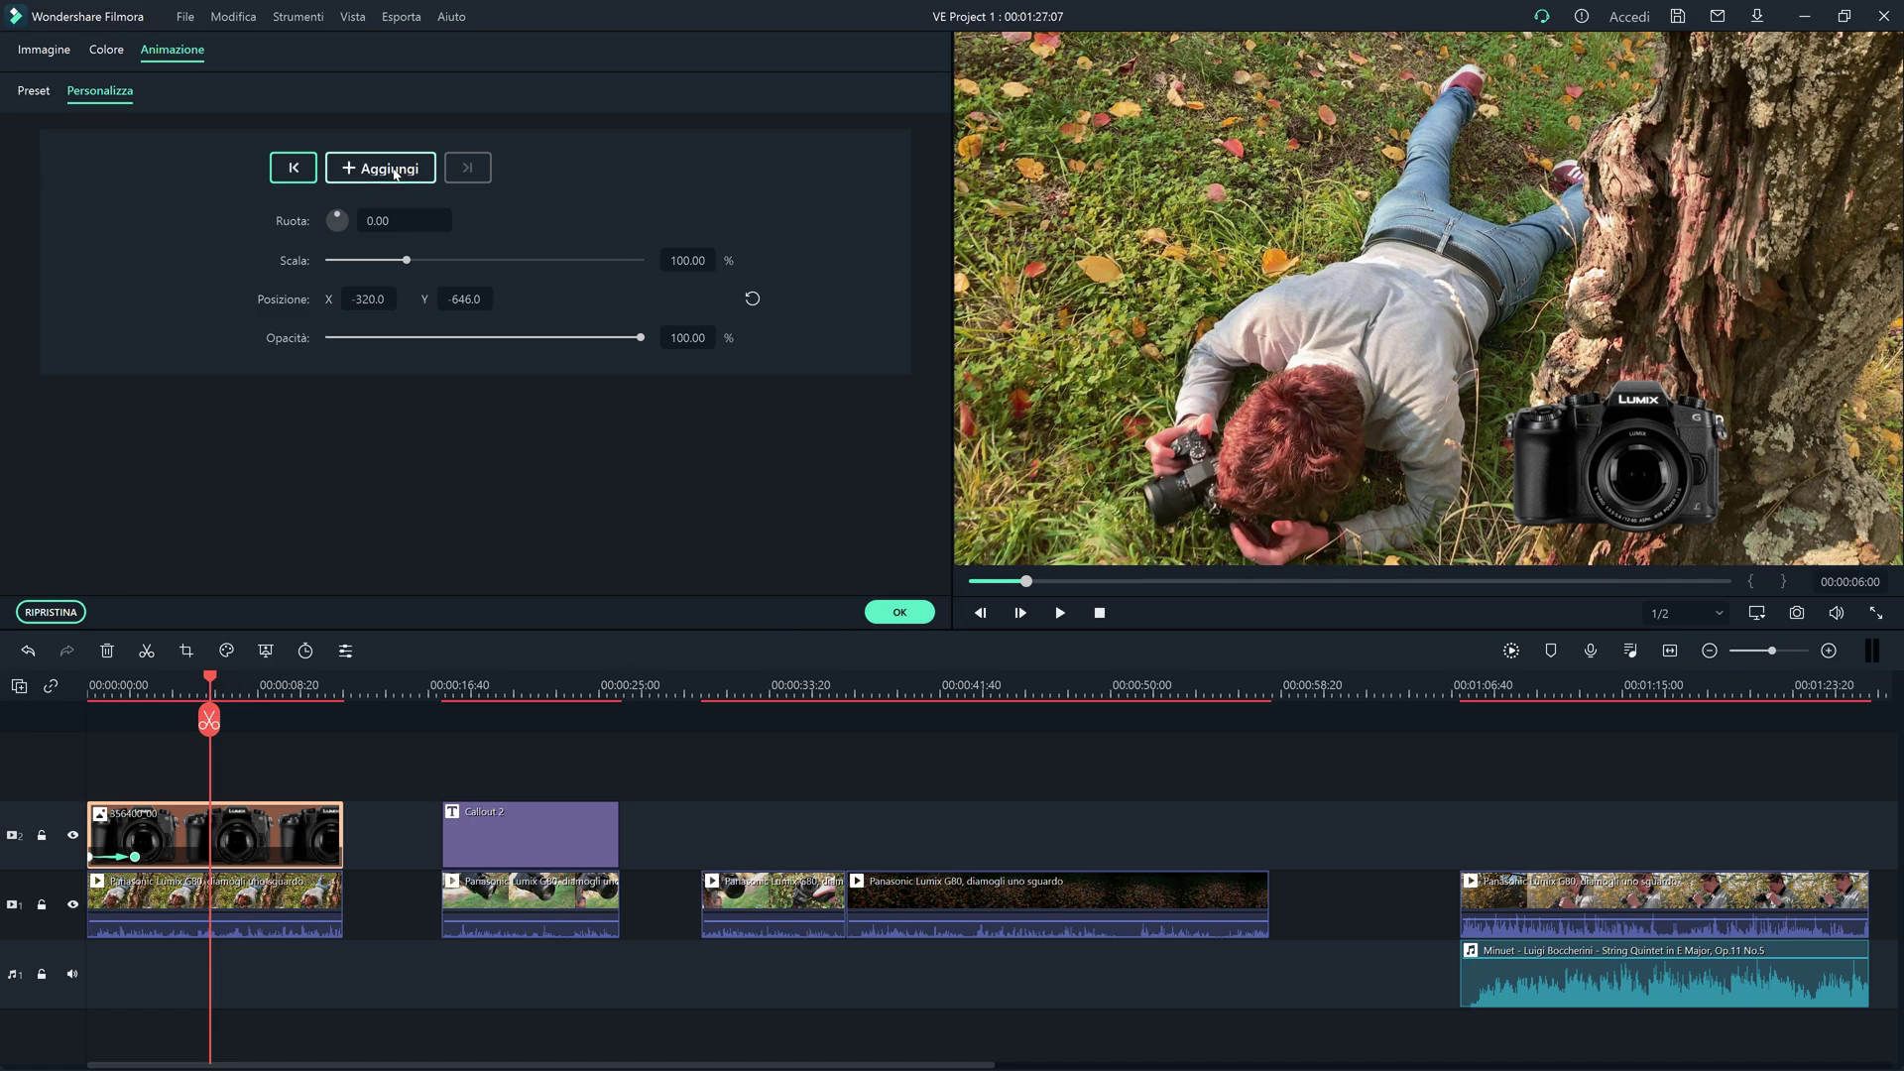
pyautogui.moveTo(1590, 470); pyautogui.dragTo(1109, 165)
# Step: Add a keyframe rotating the image to 212.93 at 00:00:09:06, and a final keyframe moving it out past the frame's left edge
pyautogui.click(1053, 581)
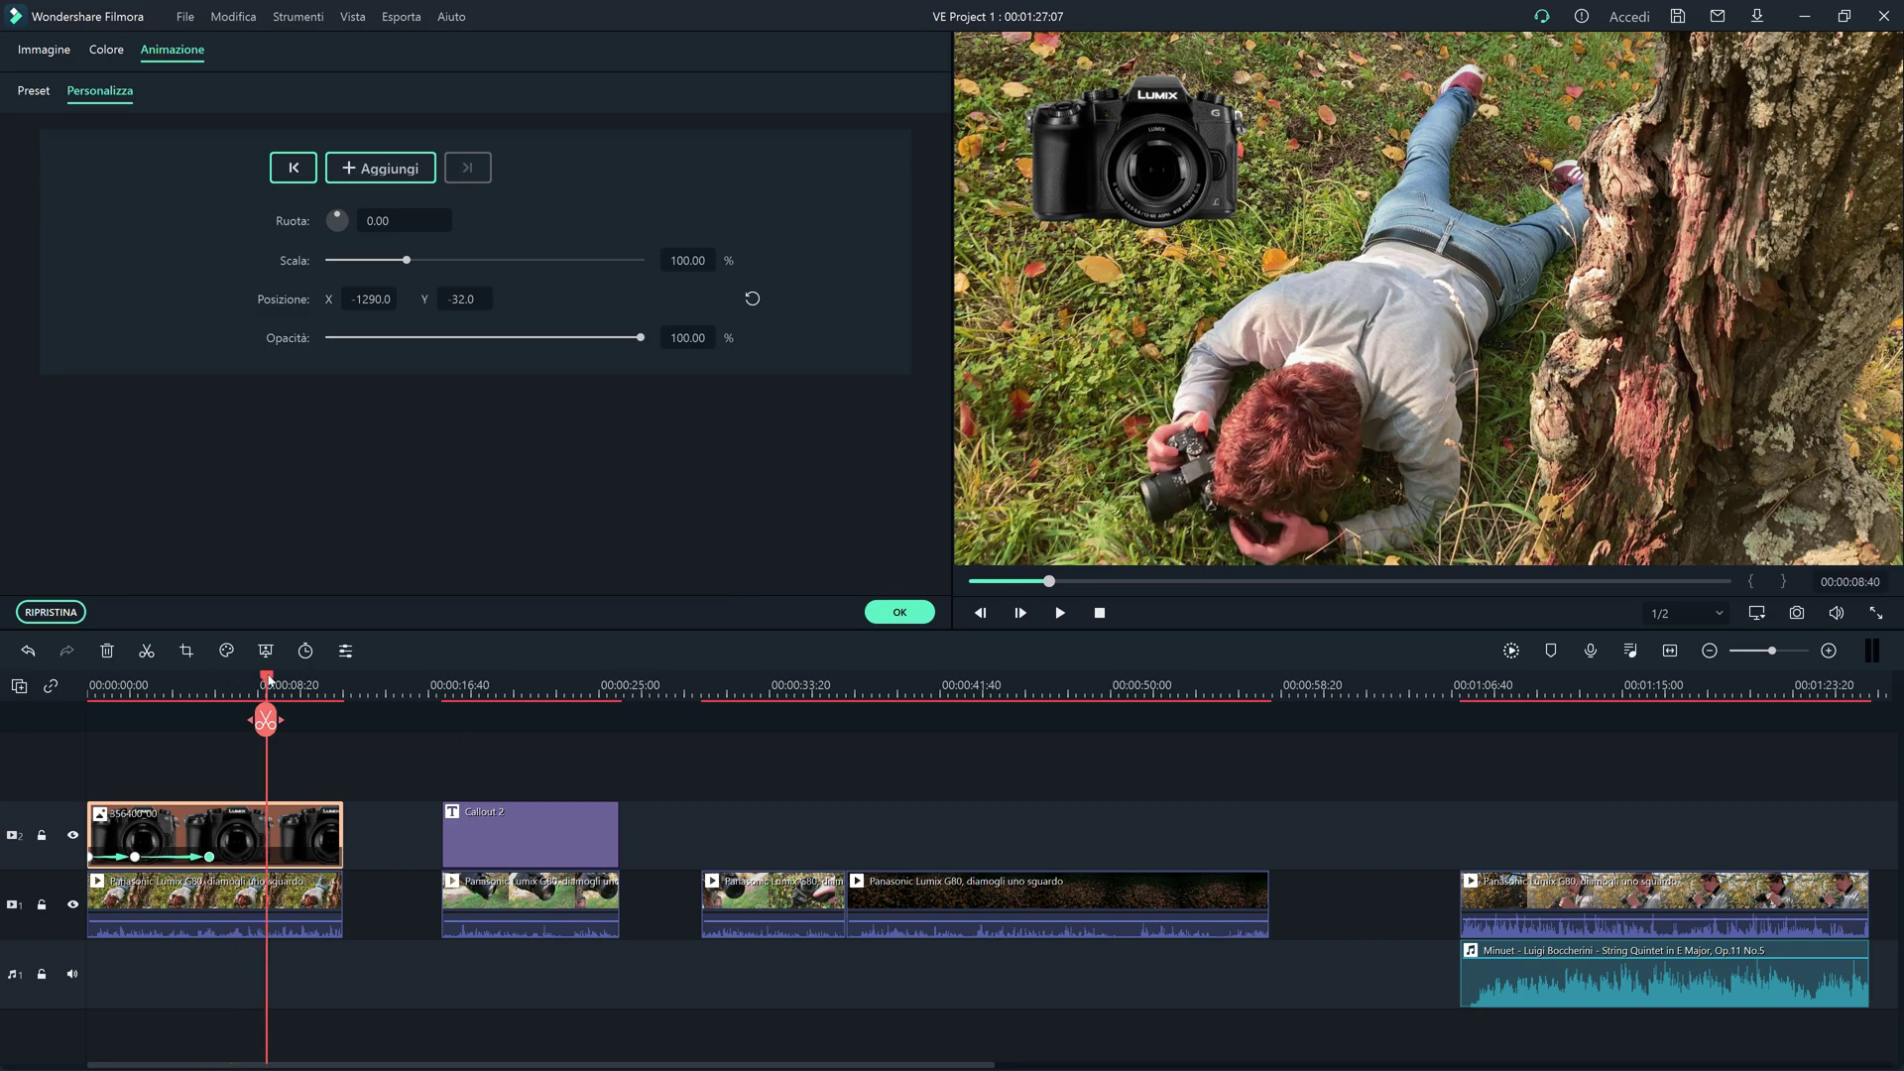
pyautogui.moveTo(1136, 60); pyautogui.dragTo(1124, 178)
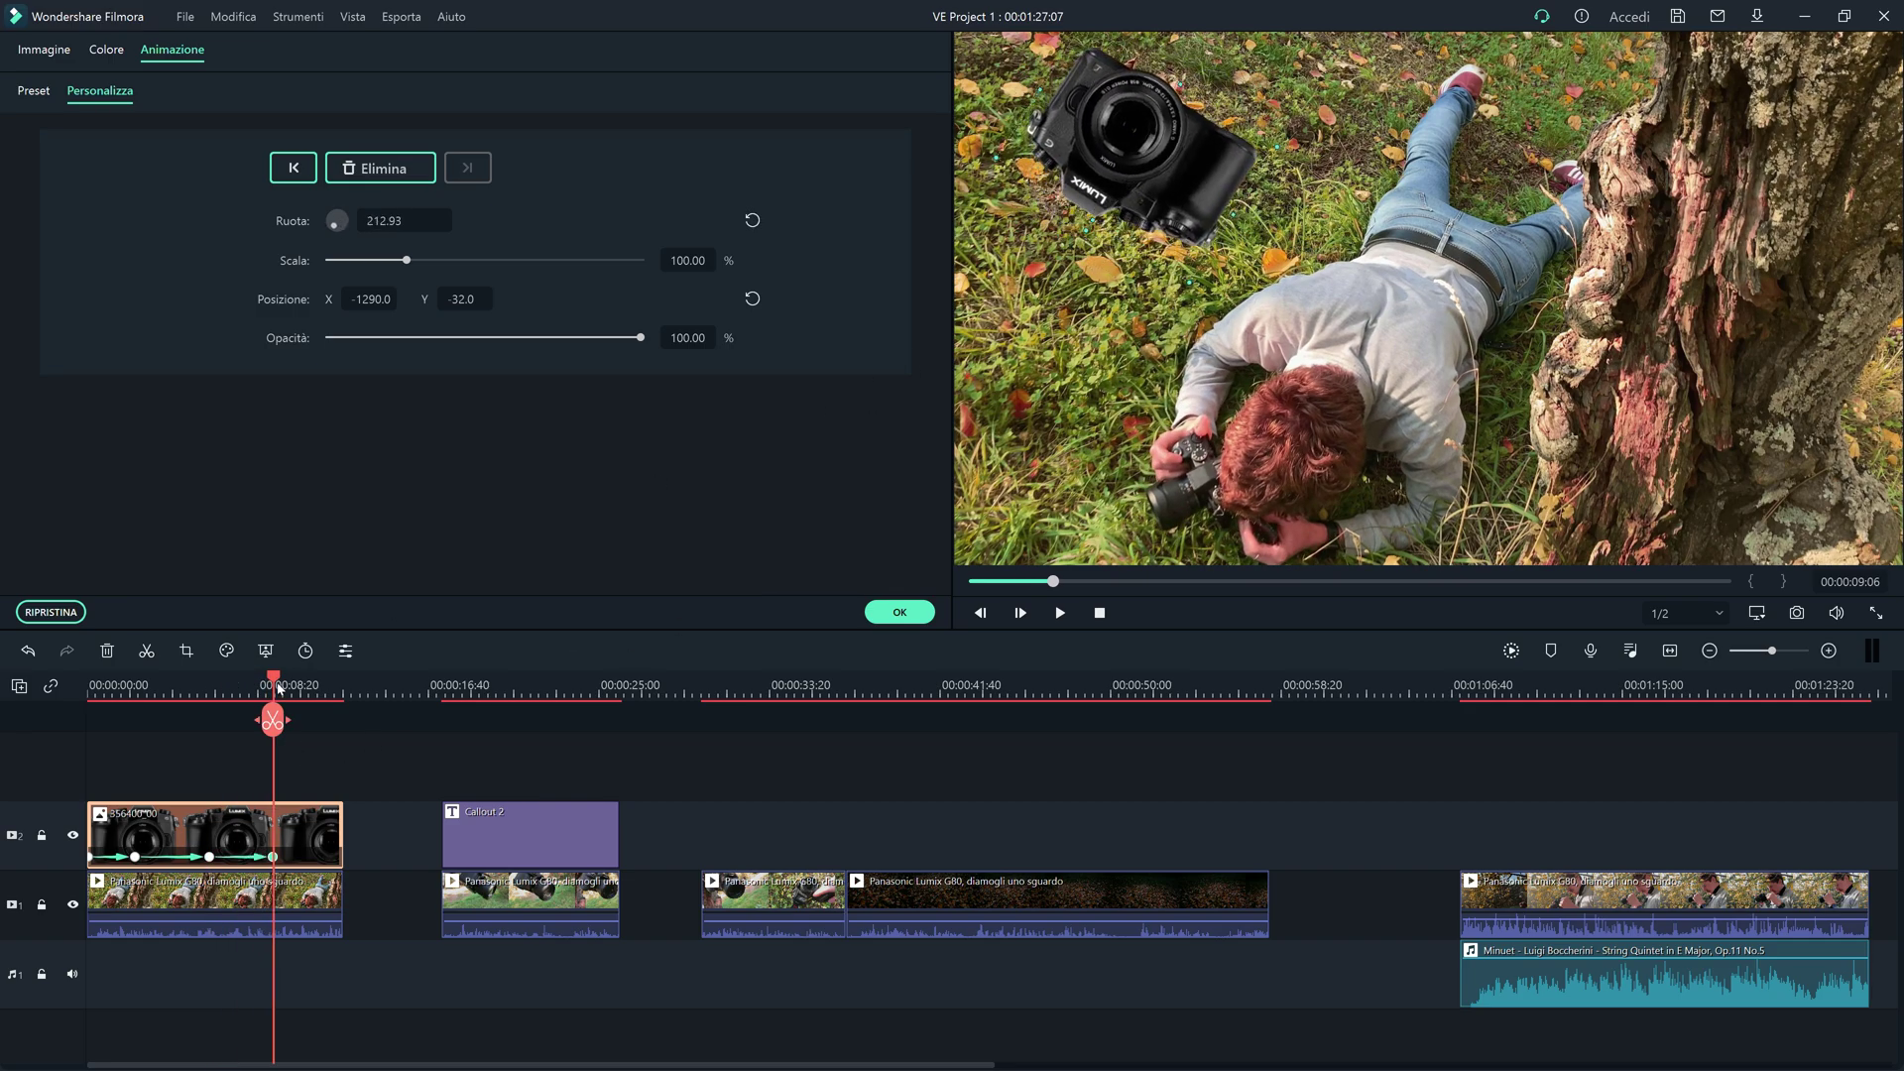
pyautogui.moveTo(279, 688); pyautogui.dragTo(310, 688)
pyautogui.moveTo(1130, 169); pyautogui.dragTo(890, 401)
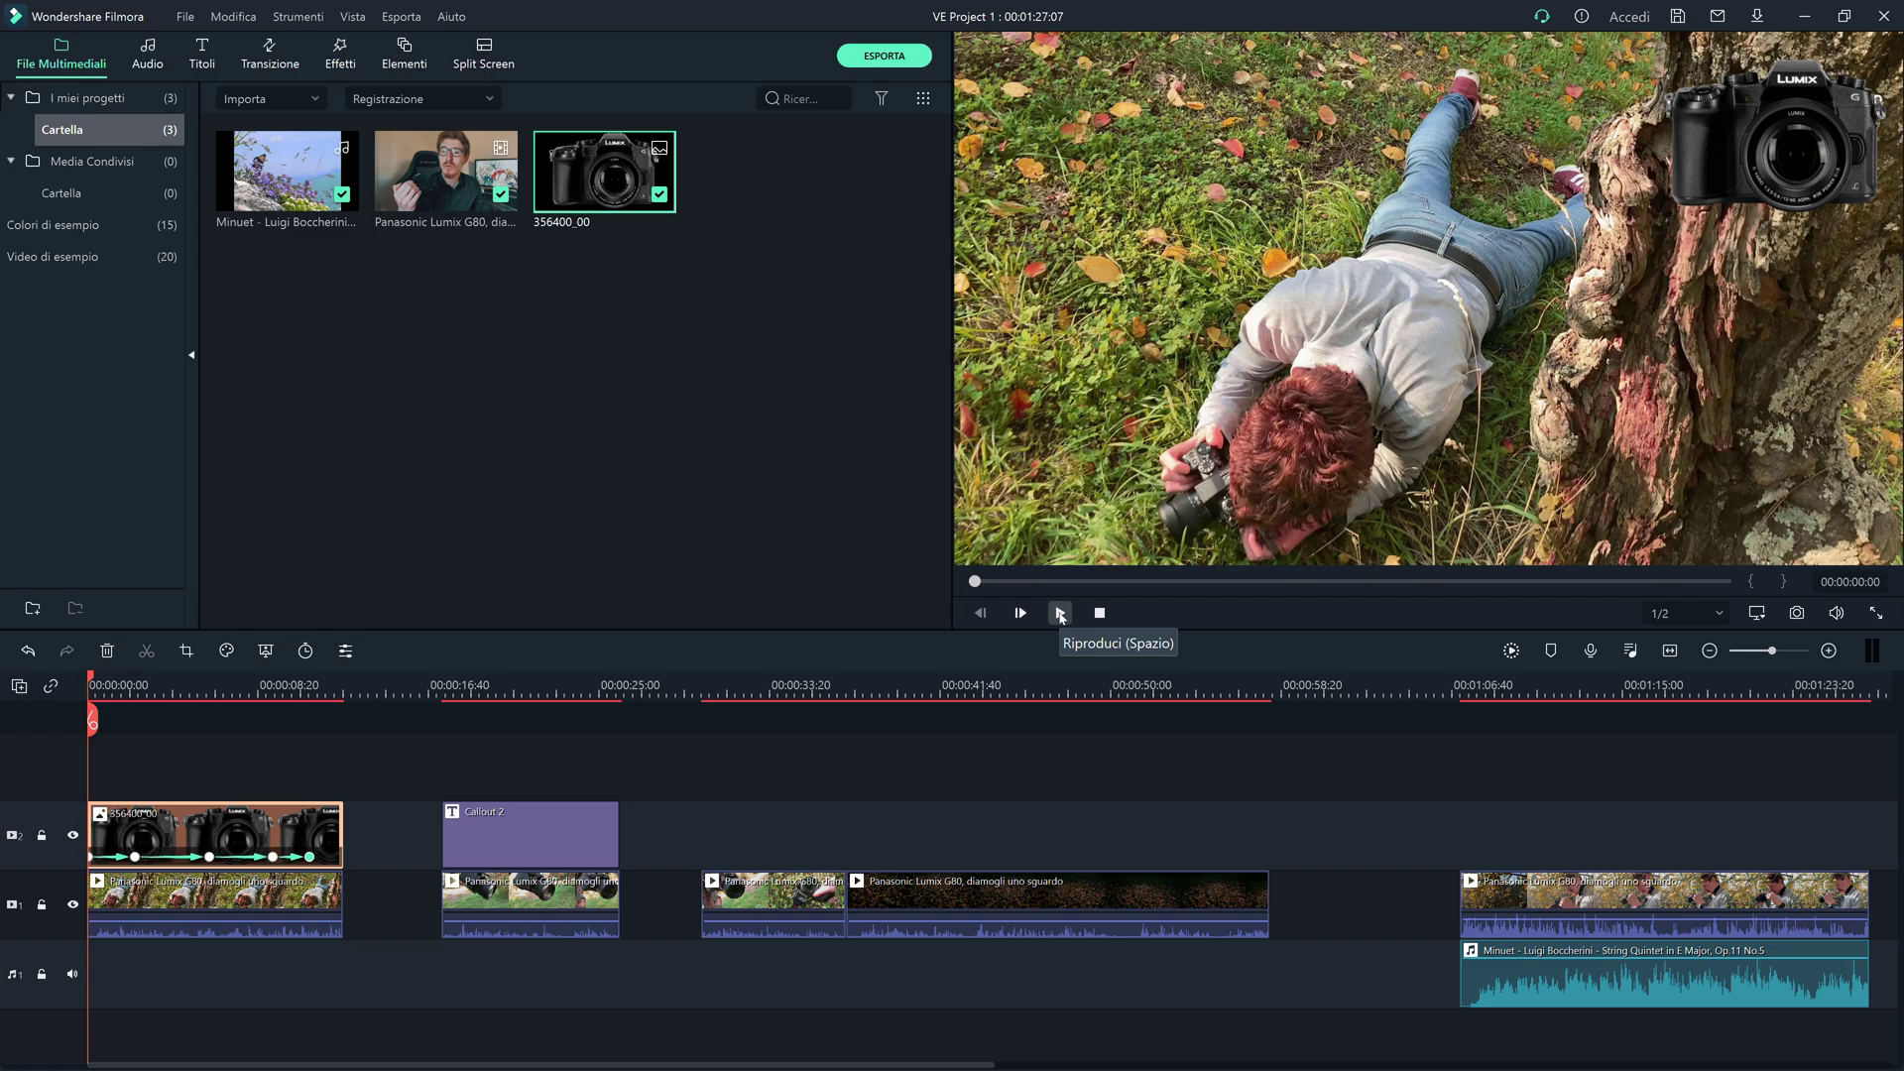
# Step: Play back the image animation and the Callout 2 section, then return the playhead to 00:00:17:23
pyautogui.click(1060, 613)
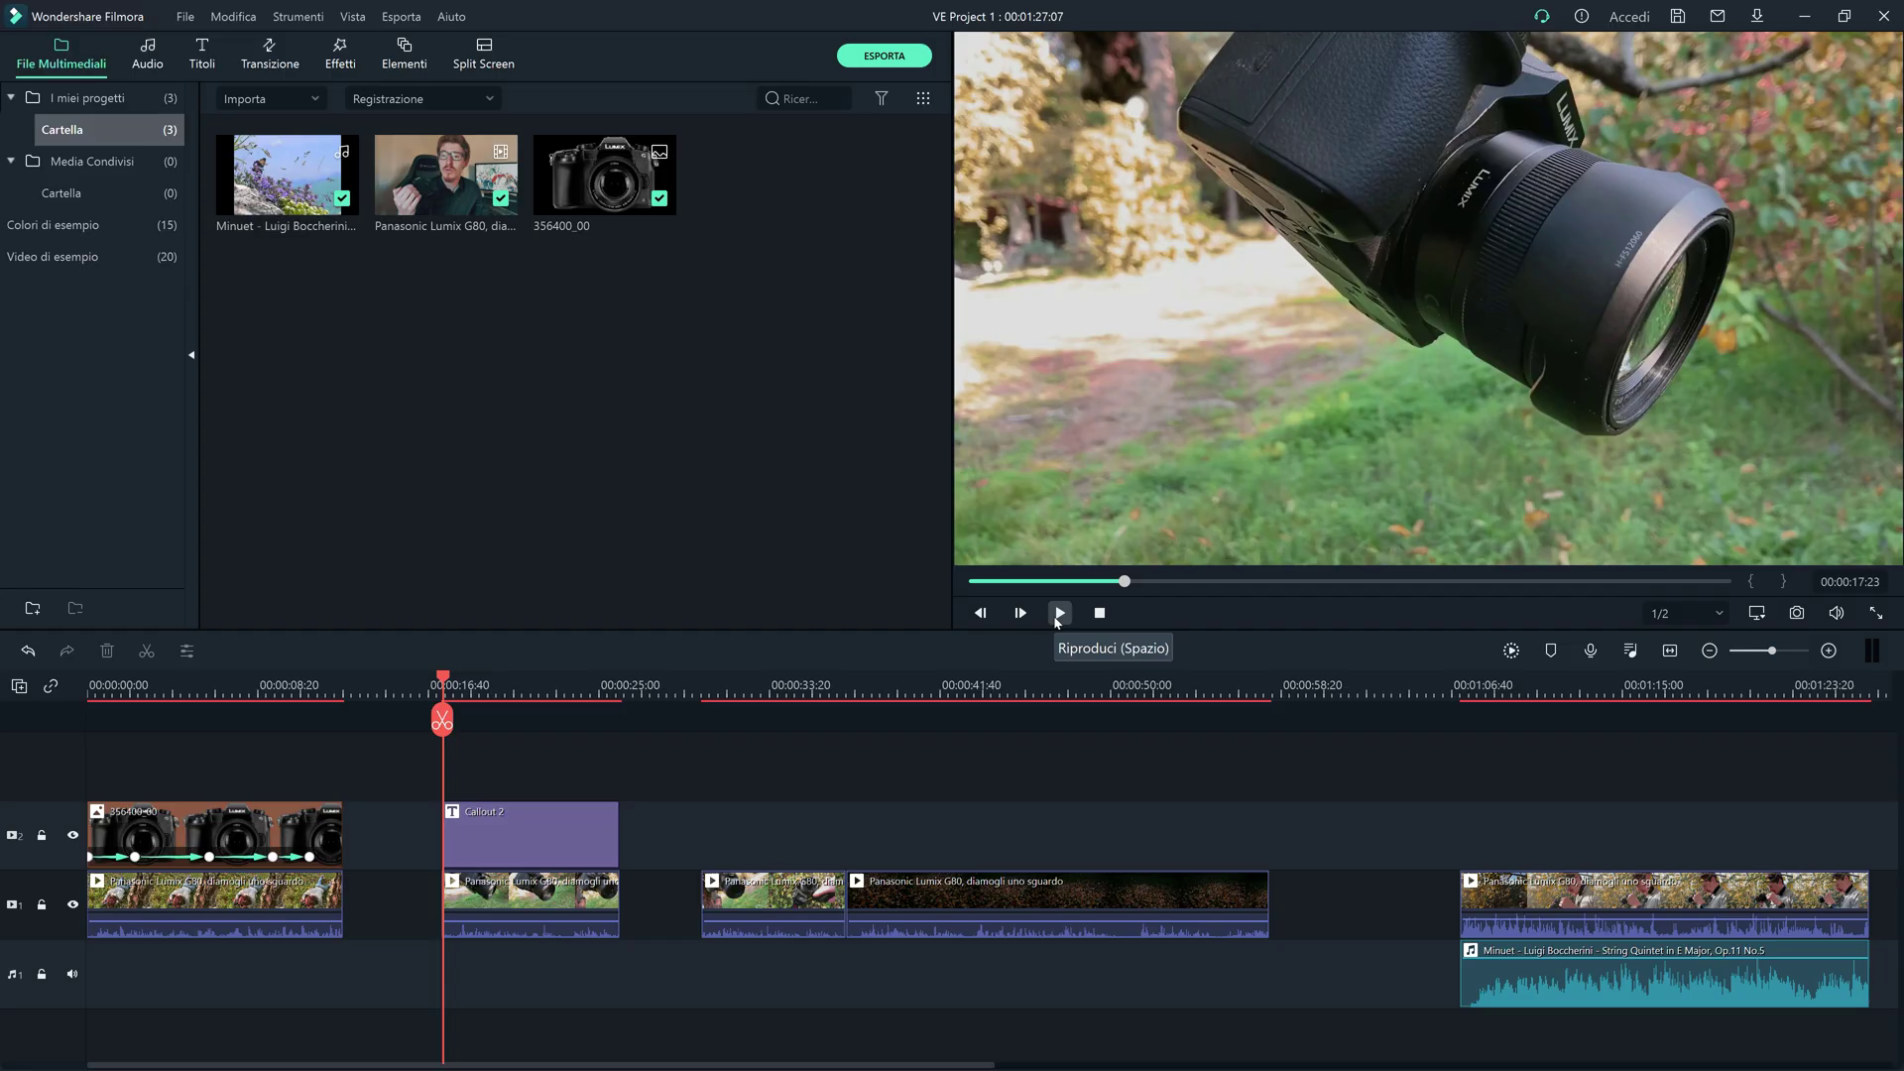
pyautogui.click(1057, 617)
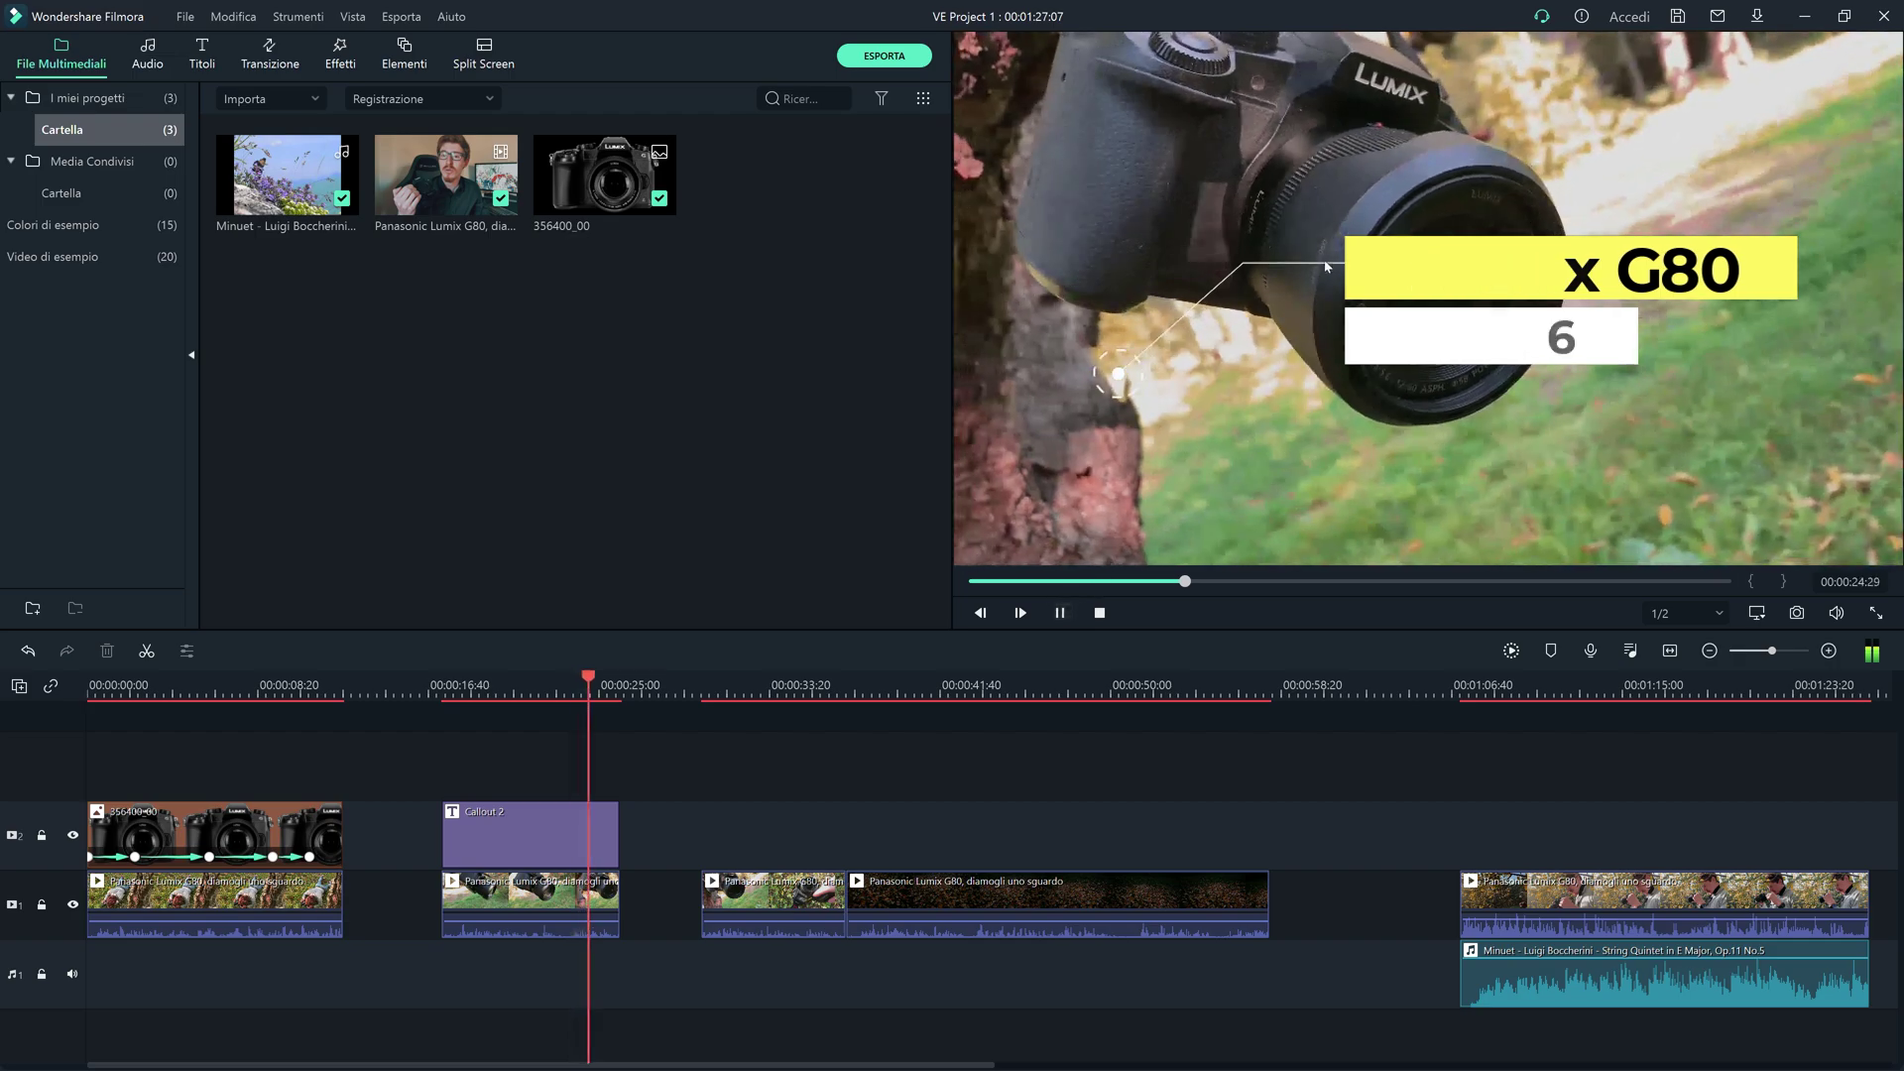
pyautogui.click(442, 692)
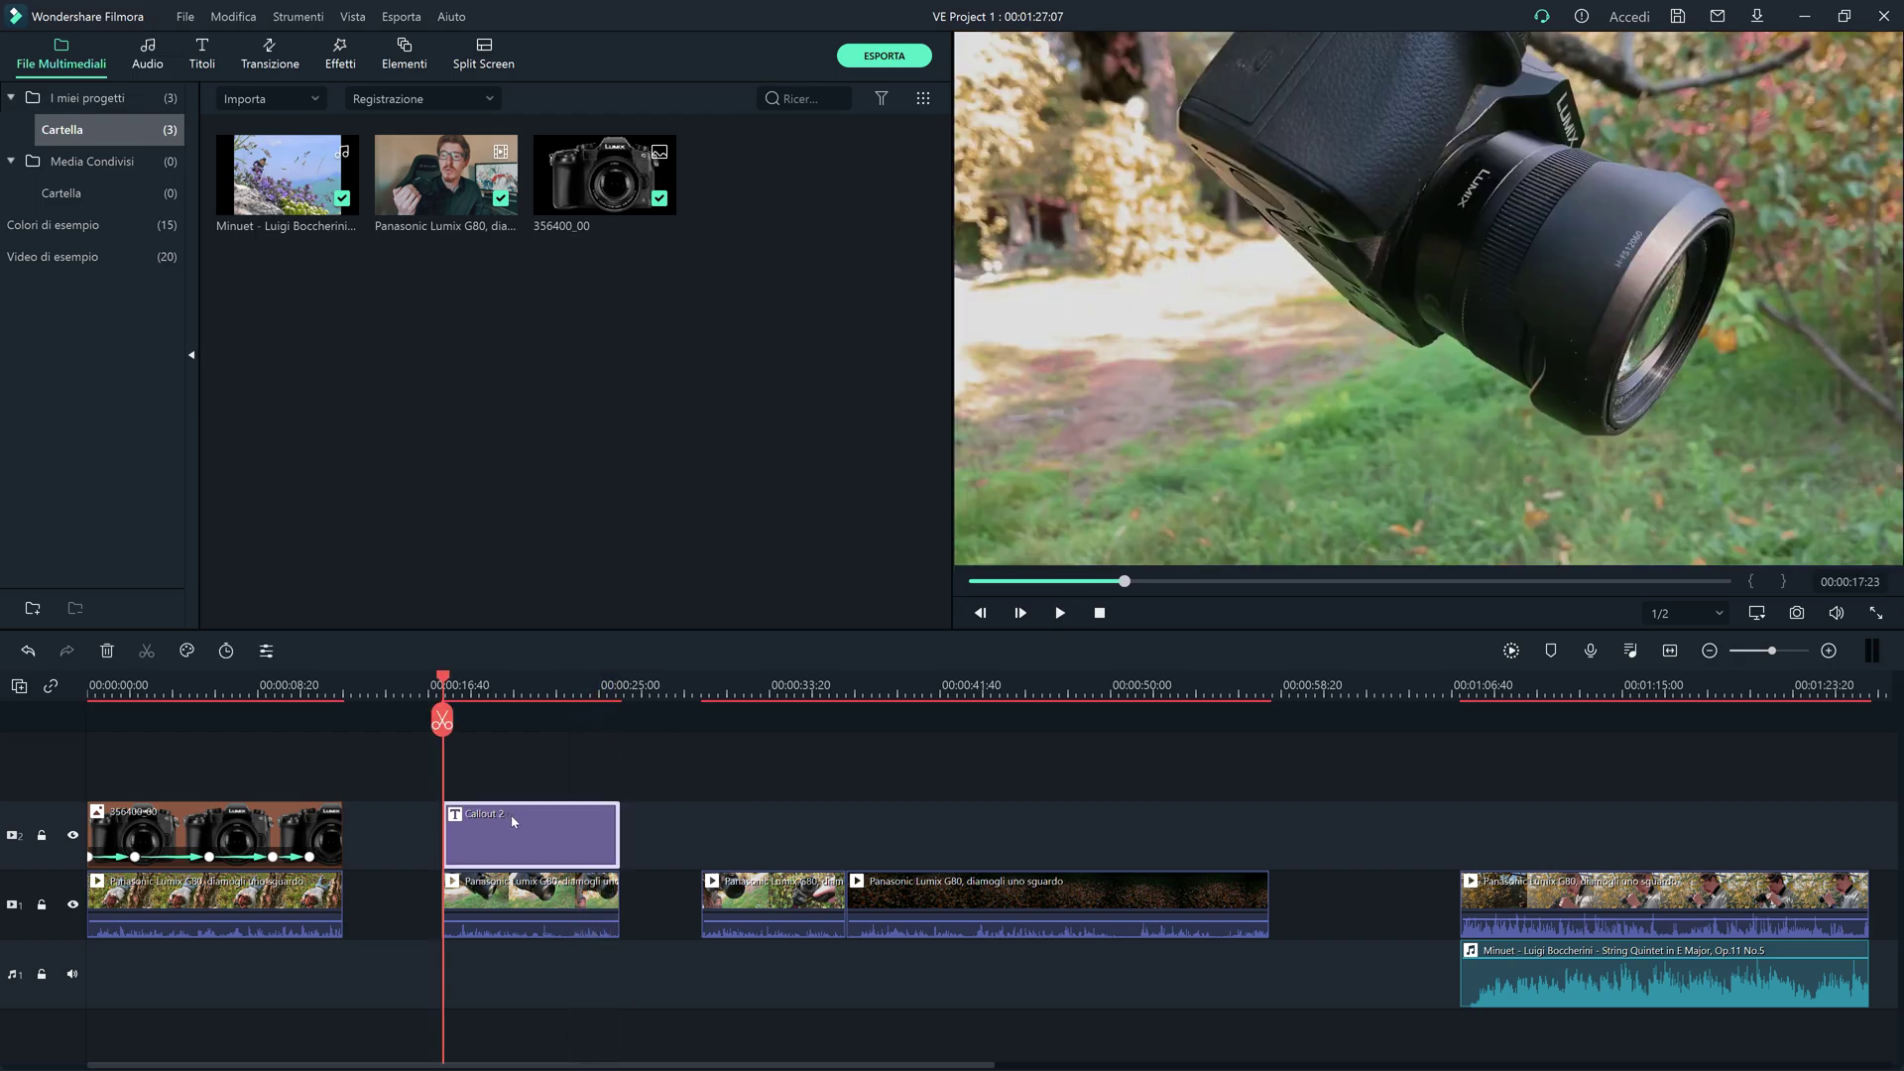
# Step: Shift the Callout 2 title clear of the second video clip and enable Monitoraggio di Movimento on that clip
pyautogui.moveTo(514, 821); pyautogui.dragTo(687, 823)
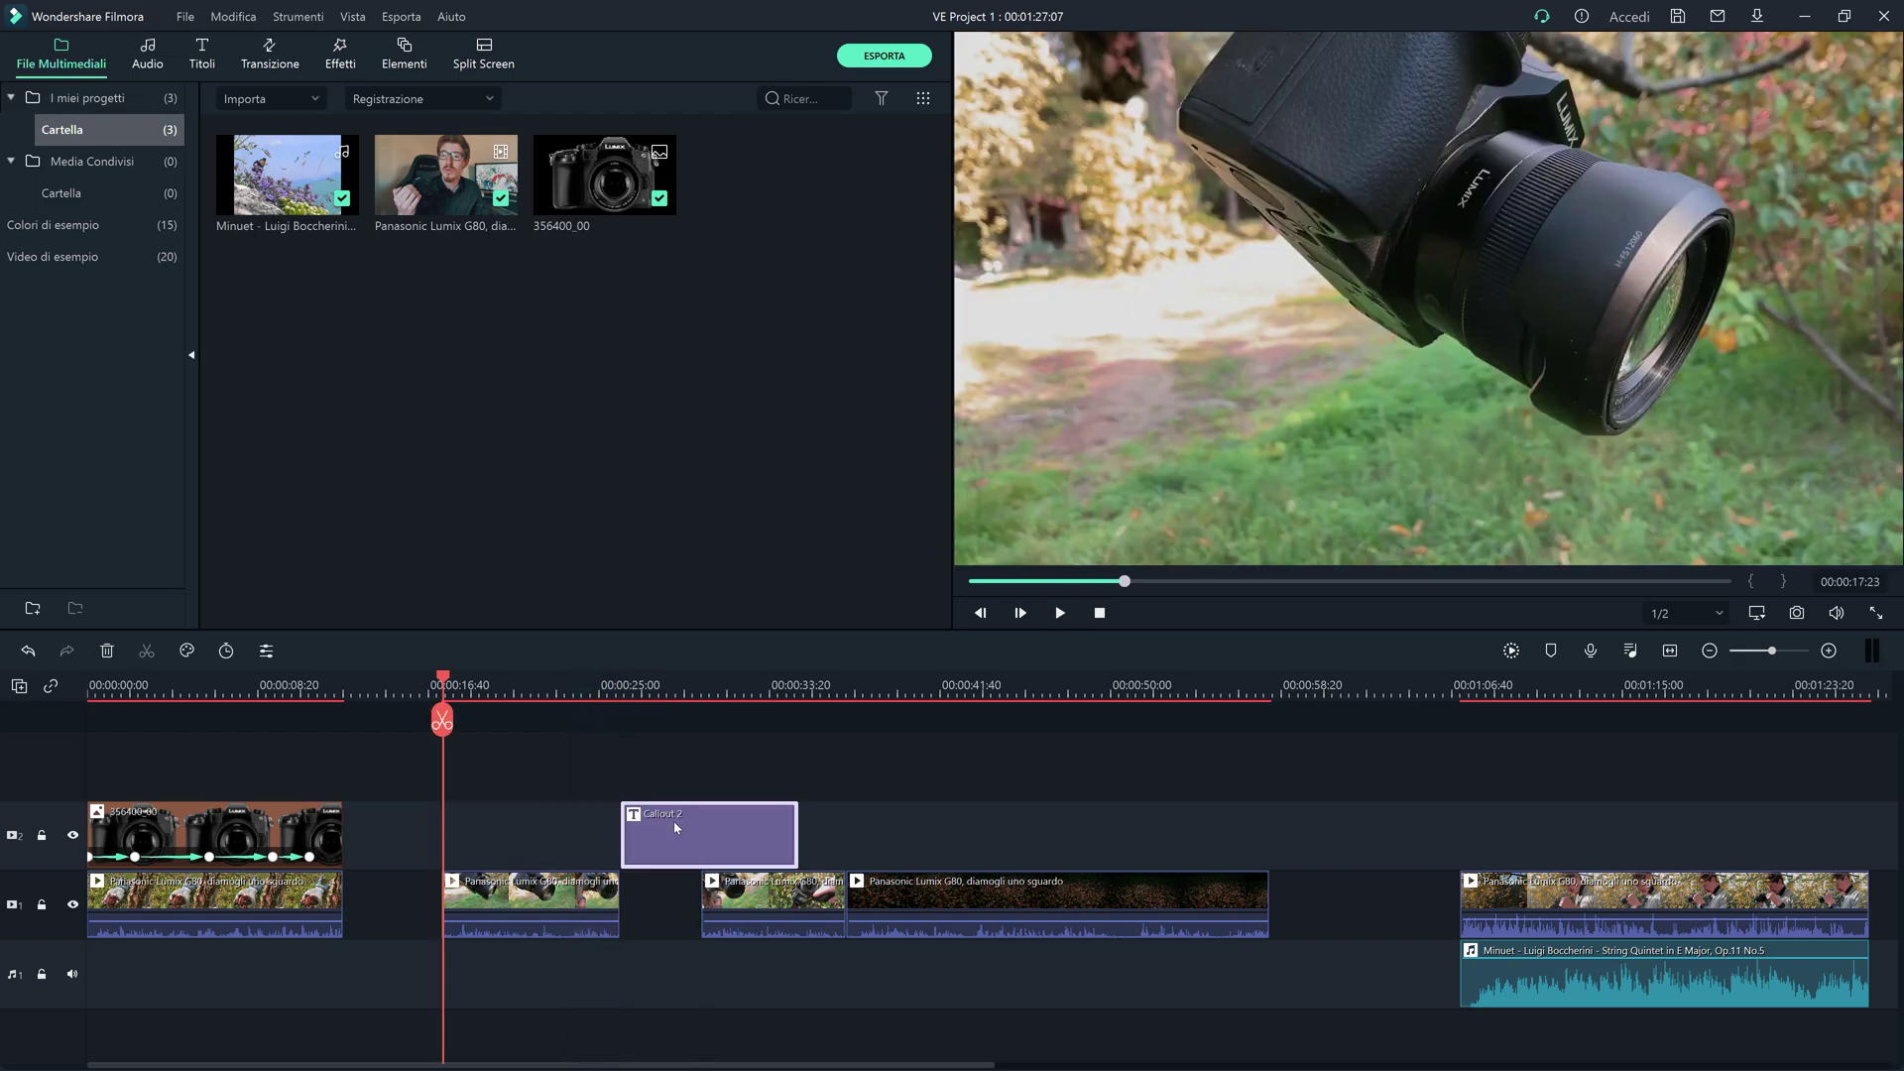
pyautogui.doubleClick(523, 890)
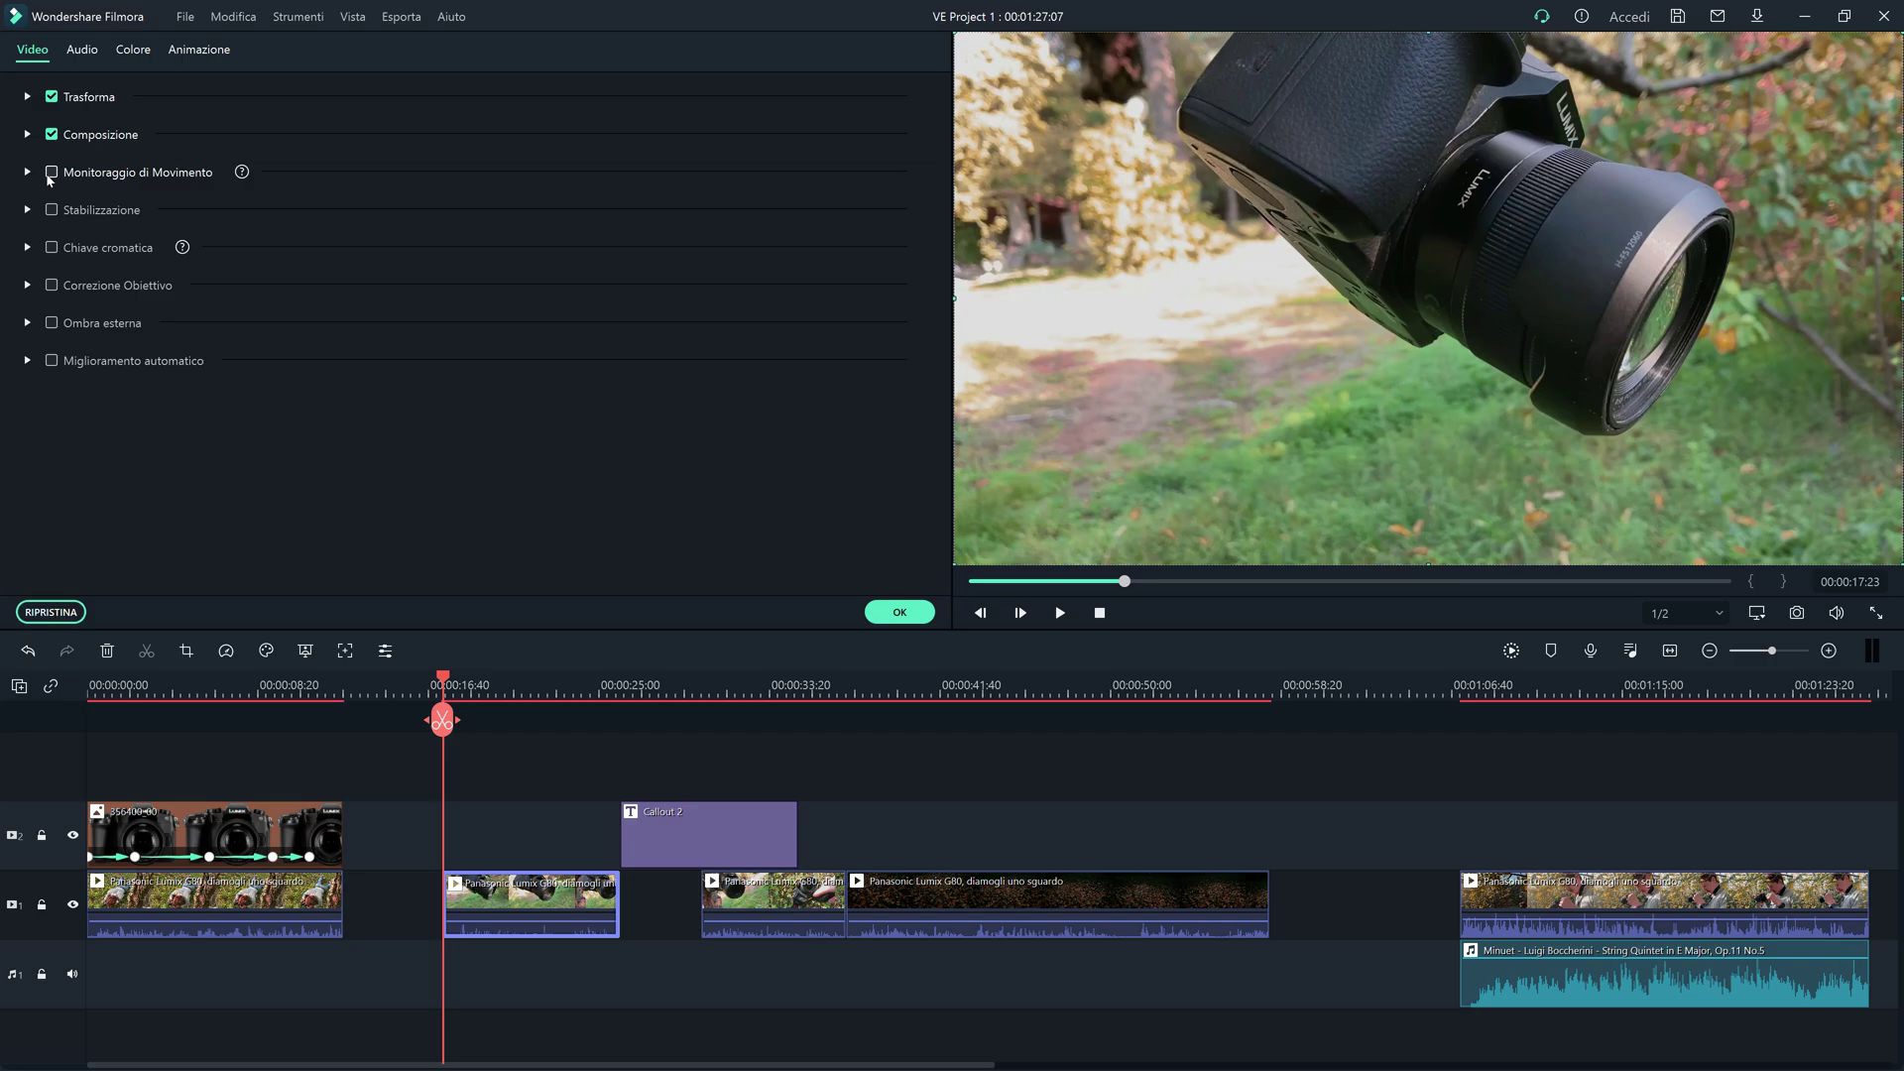
pyautogui.click(50, 174)
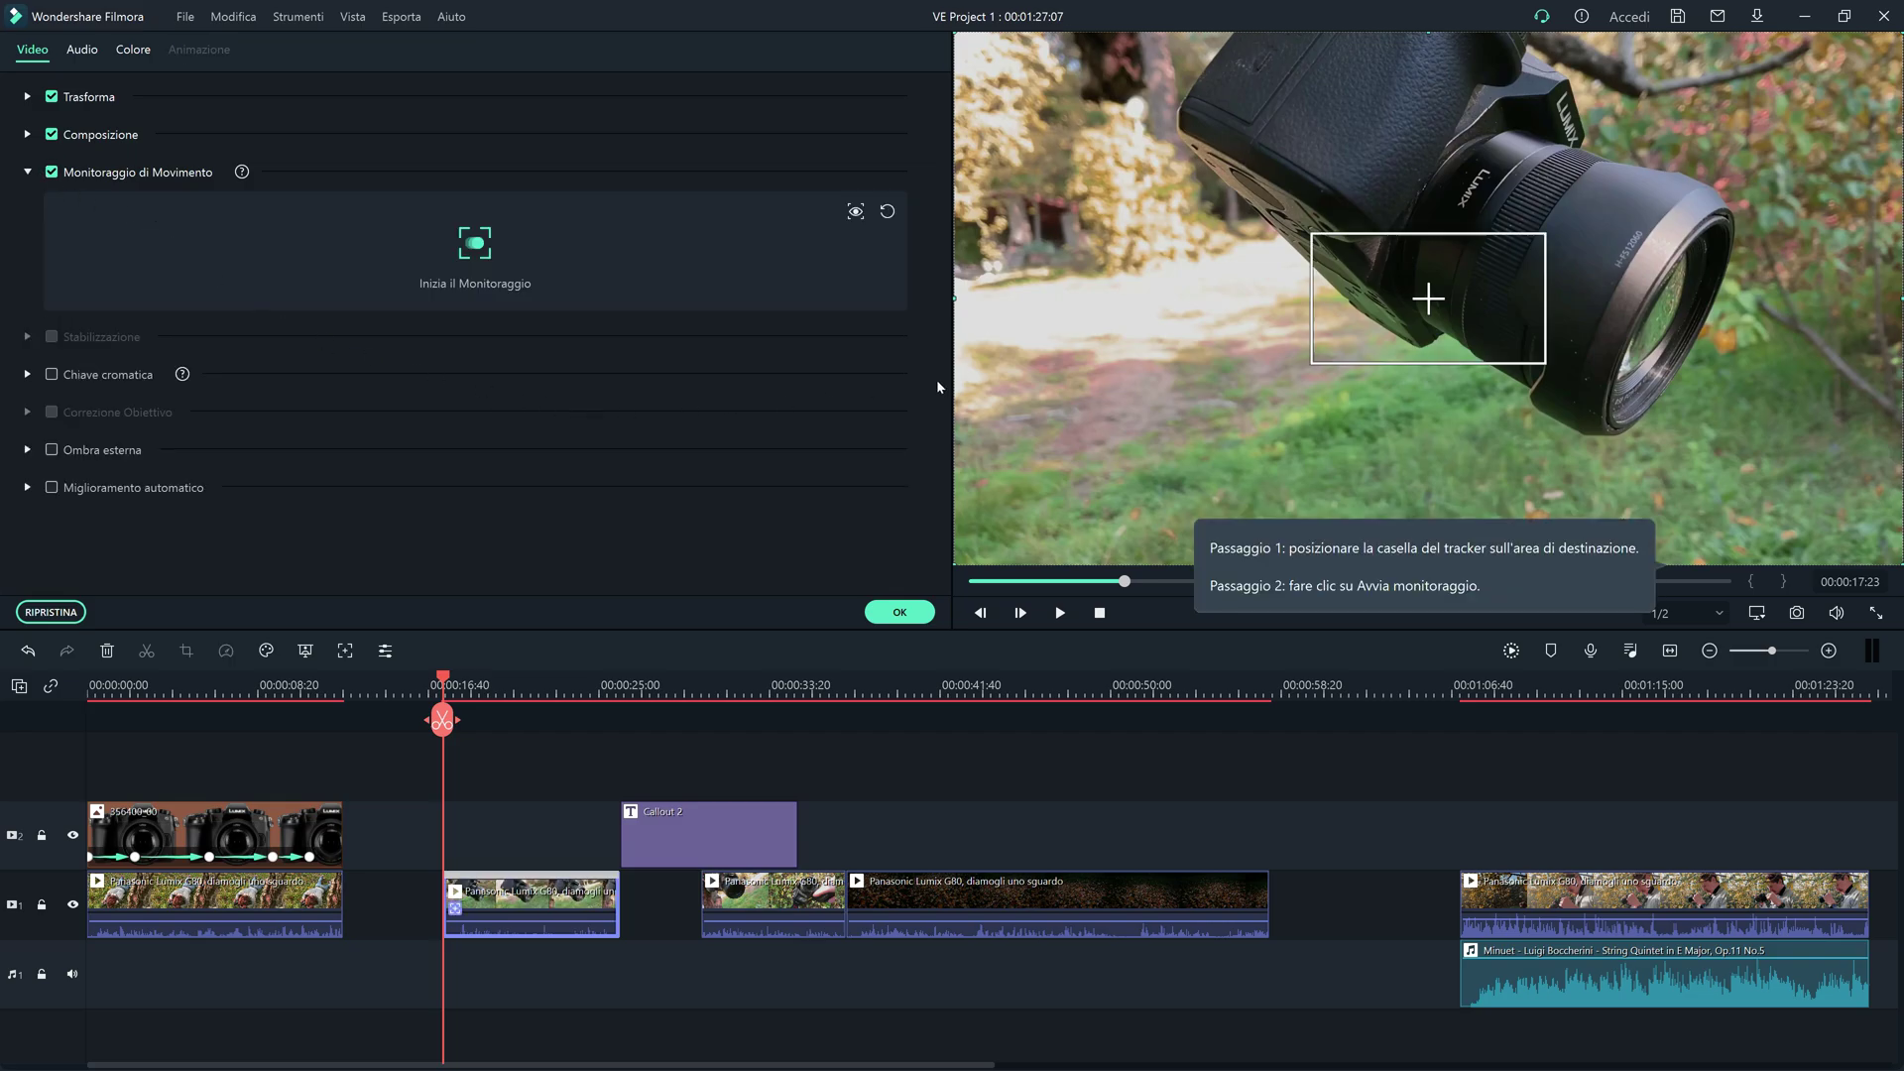
# Step: Fit the tracker box around the front of the camera lens and run the motion tracking
pyautogui.moveTo(1428, 297); pyautogui.dragTo(1661, 305)
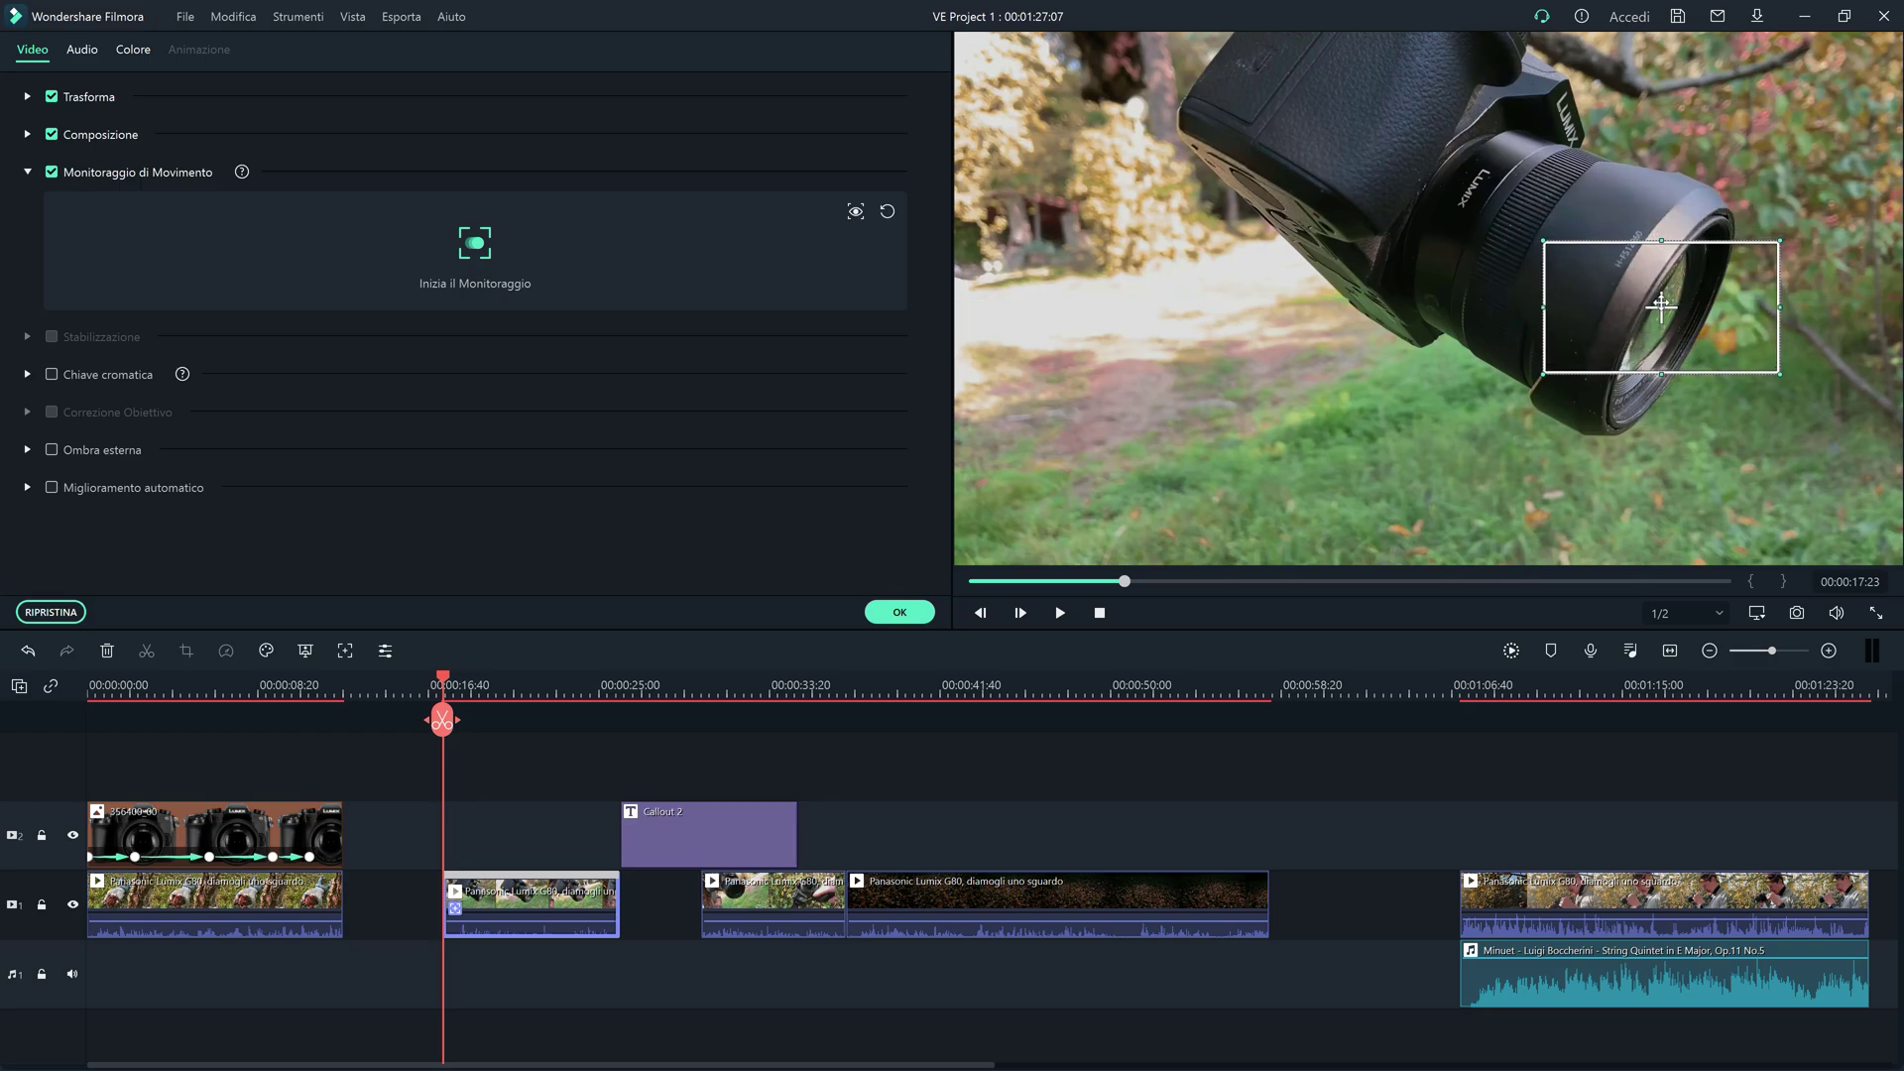
pyautogui.moveTo(1780, 309); pyautogui.dragTo(1746, 309)
pyautogui.moveTo(1661, 373); pyautogui.dragTo(1669, 435)
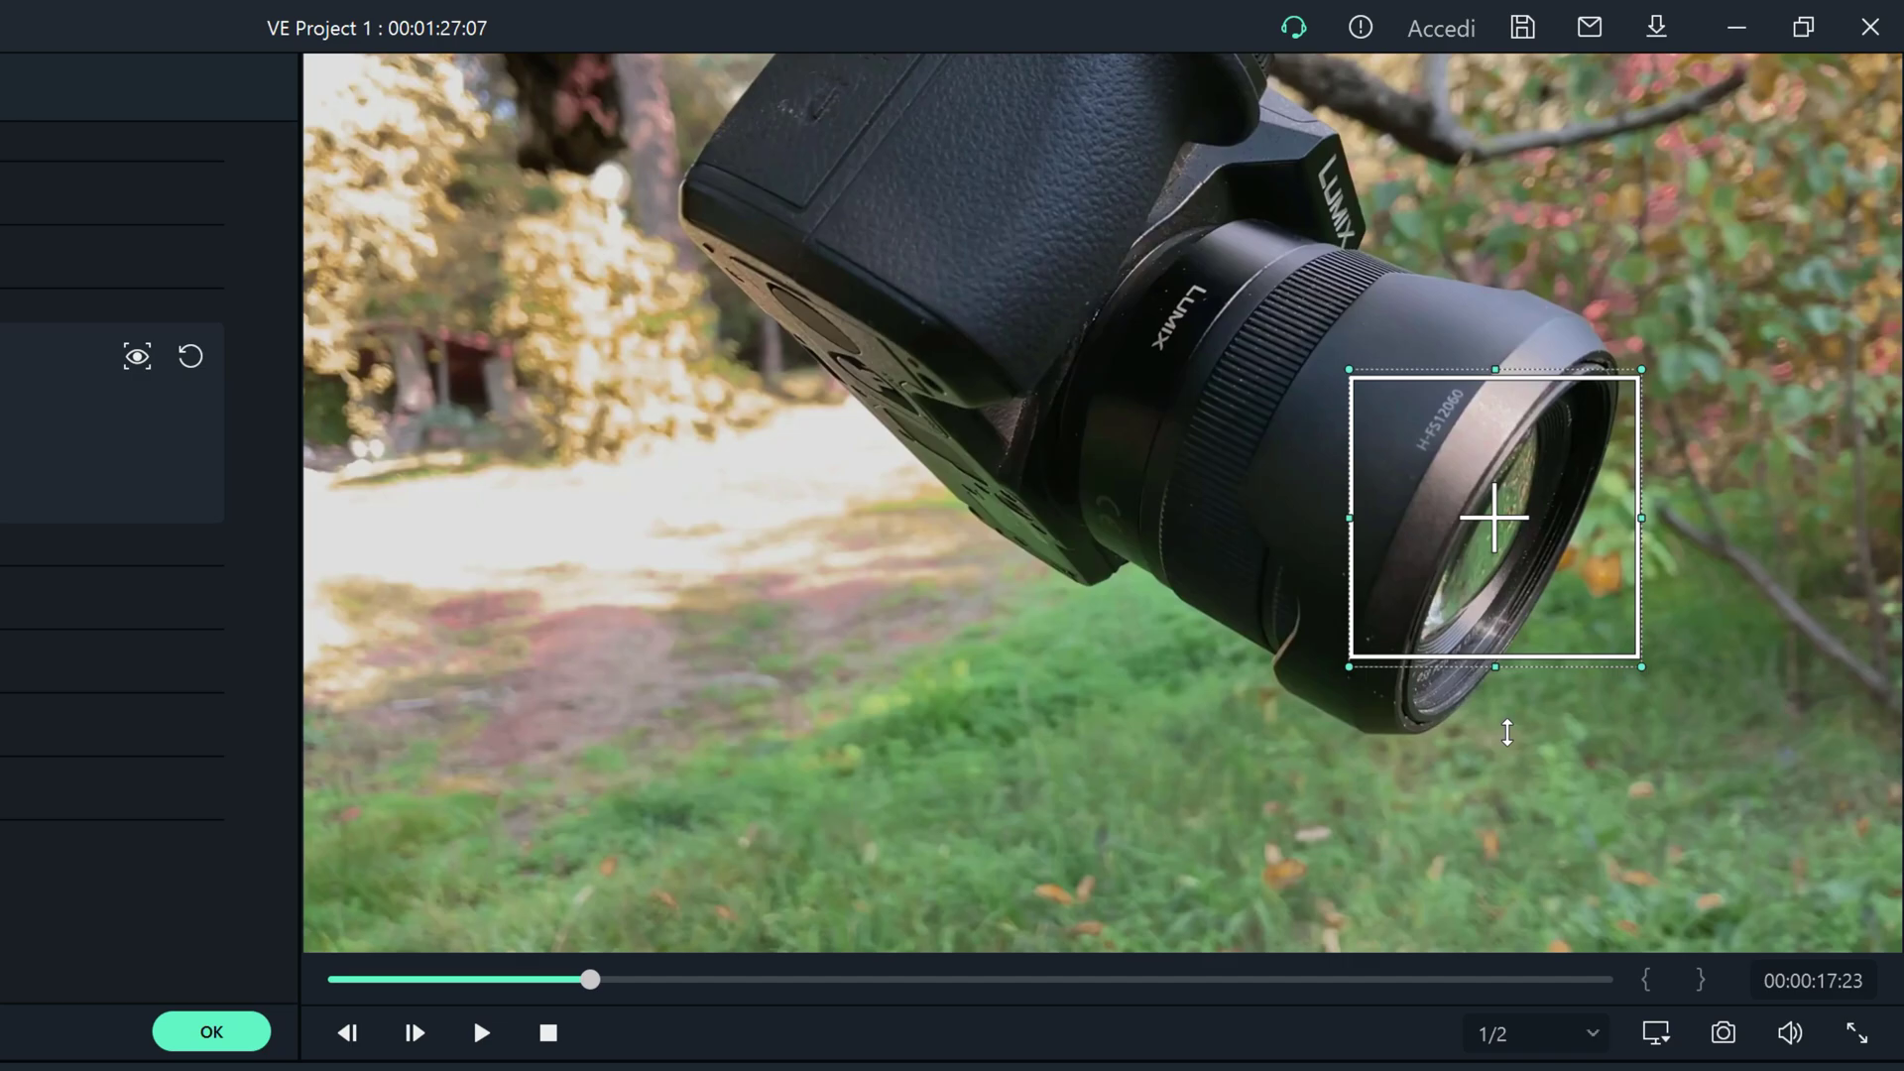
pyautogui.moveTo(1507, 732); pyautogui.dragTo(1512, 890)
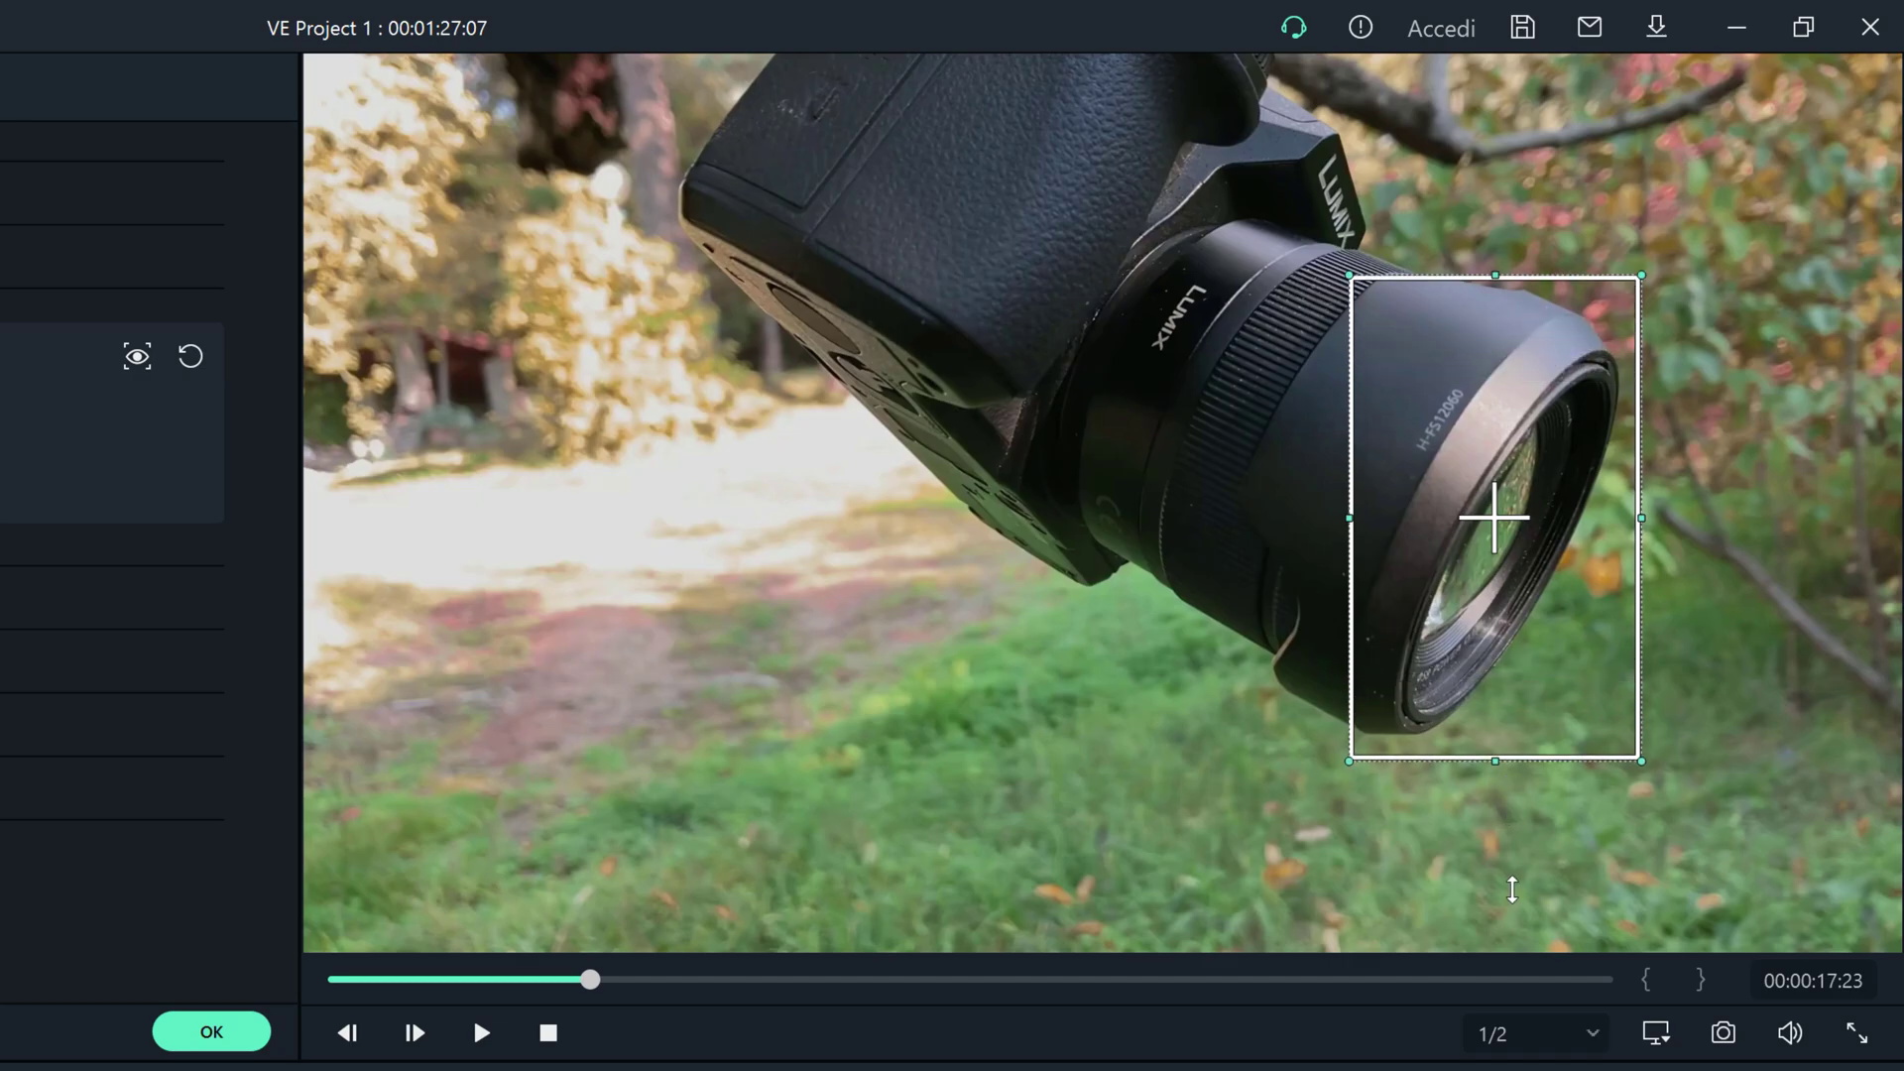
pyautogui.moveTo(1348, 522); pyautogui.dragTo(1341, 521)
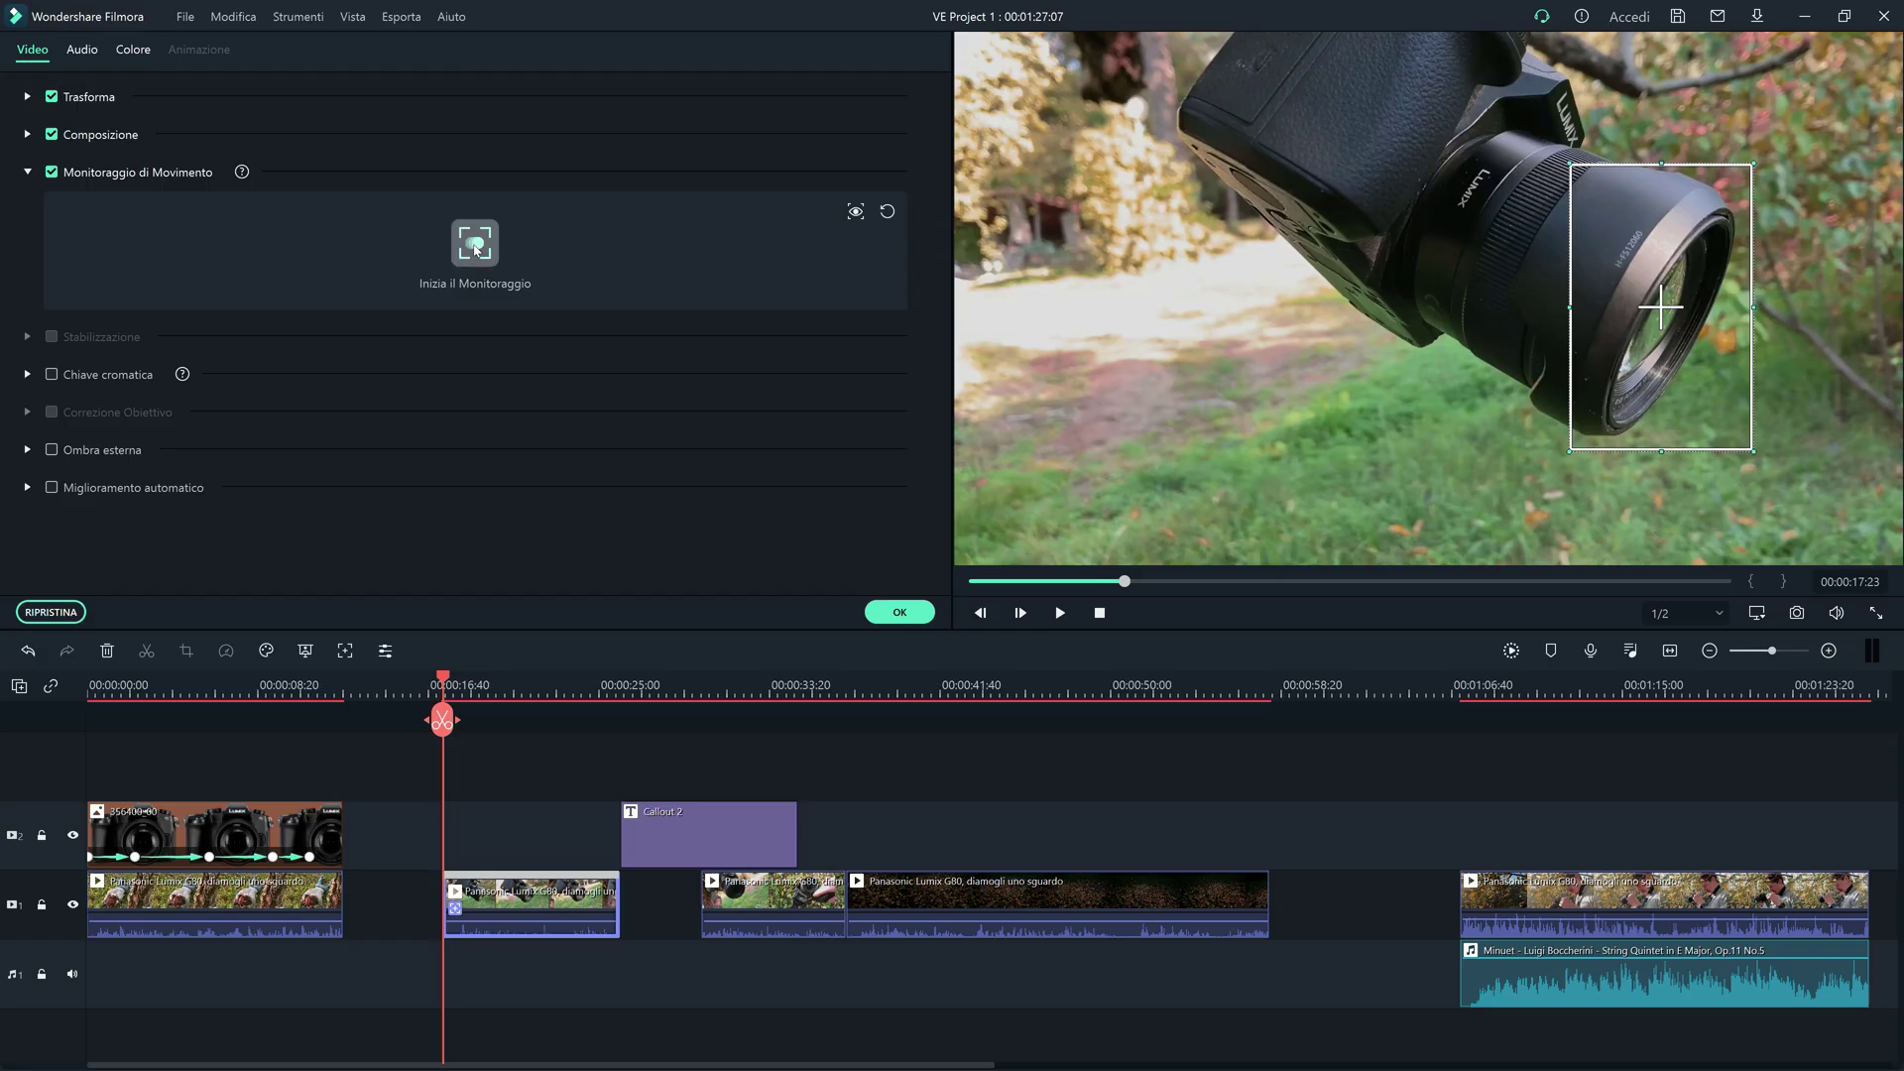
pyautogui.click(475, 246)
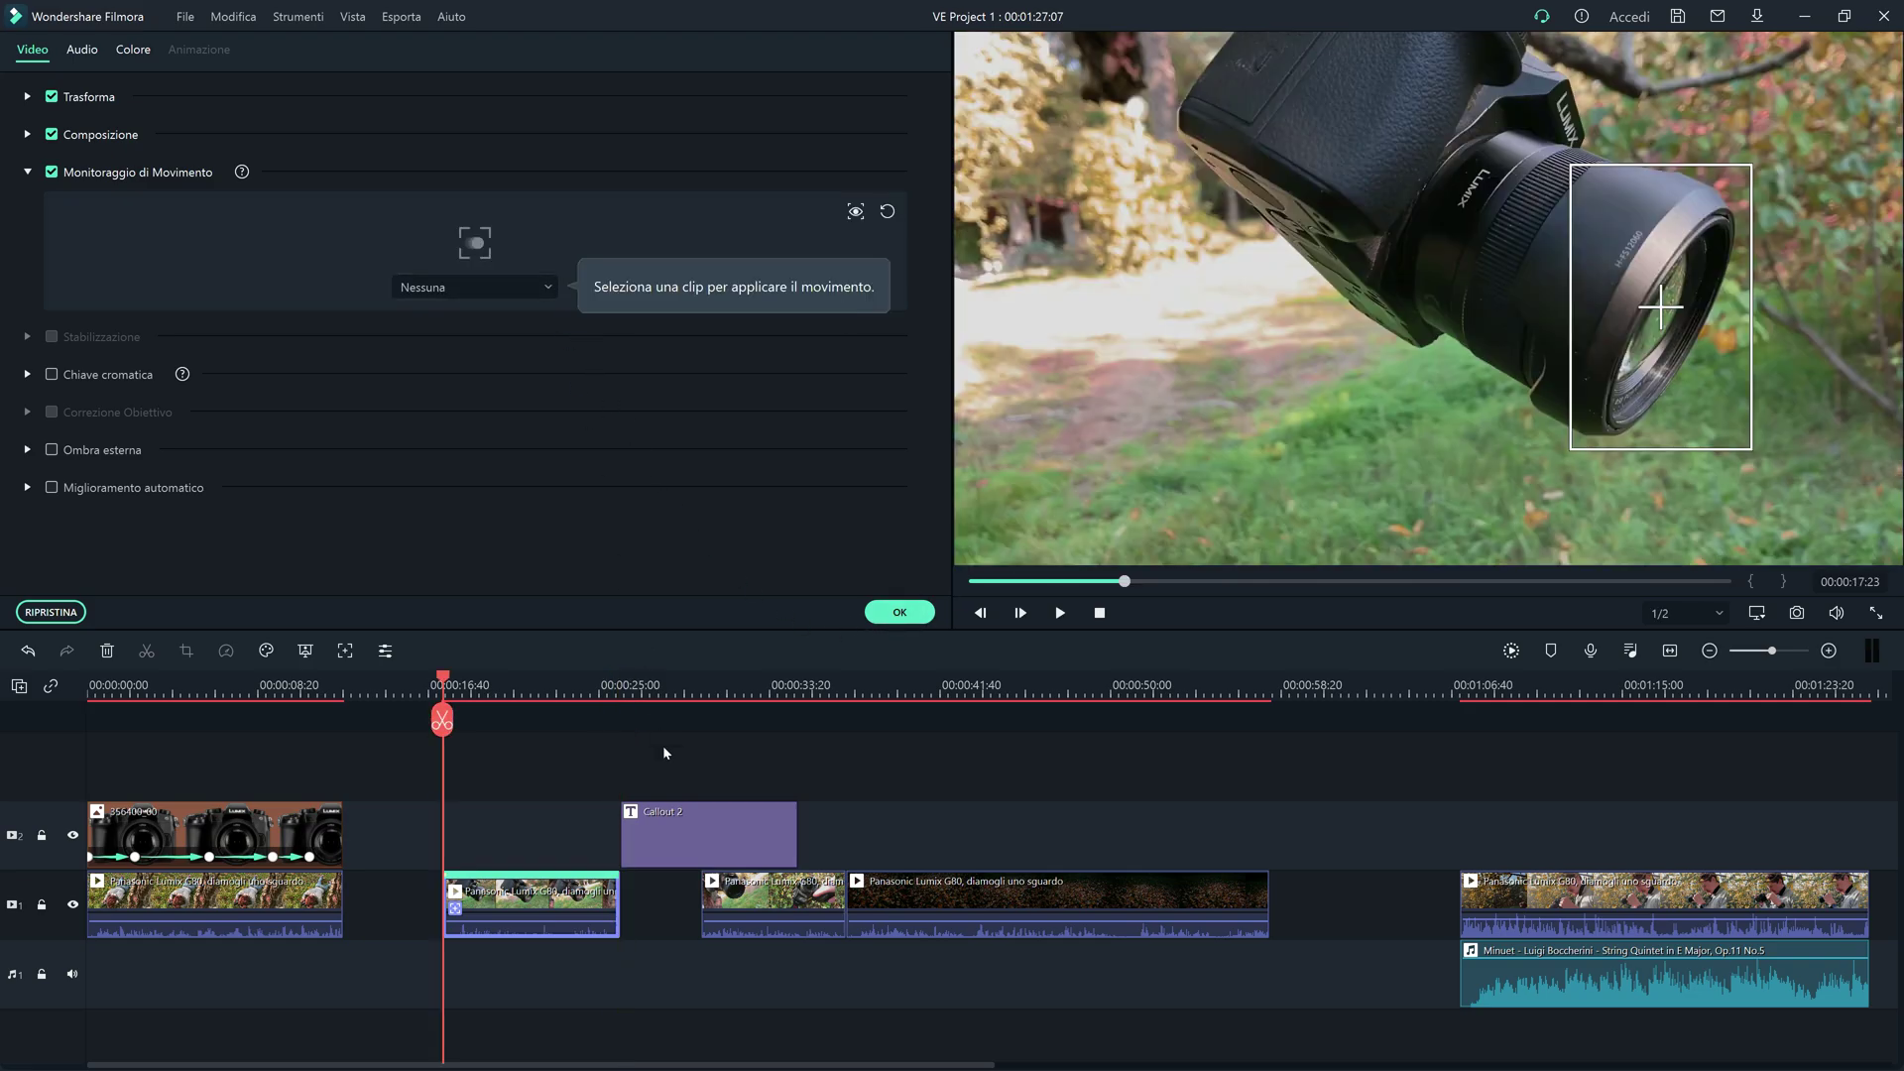
# Step: Move Callout 2 back over the tracked clip and assign it to follow the tracked motion
pyautogui.moveTo(691, 838); pyautogui.dragTo(548, 838)
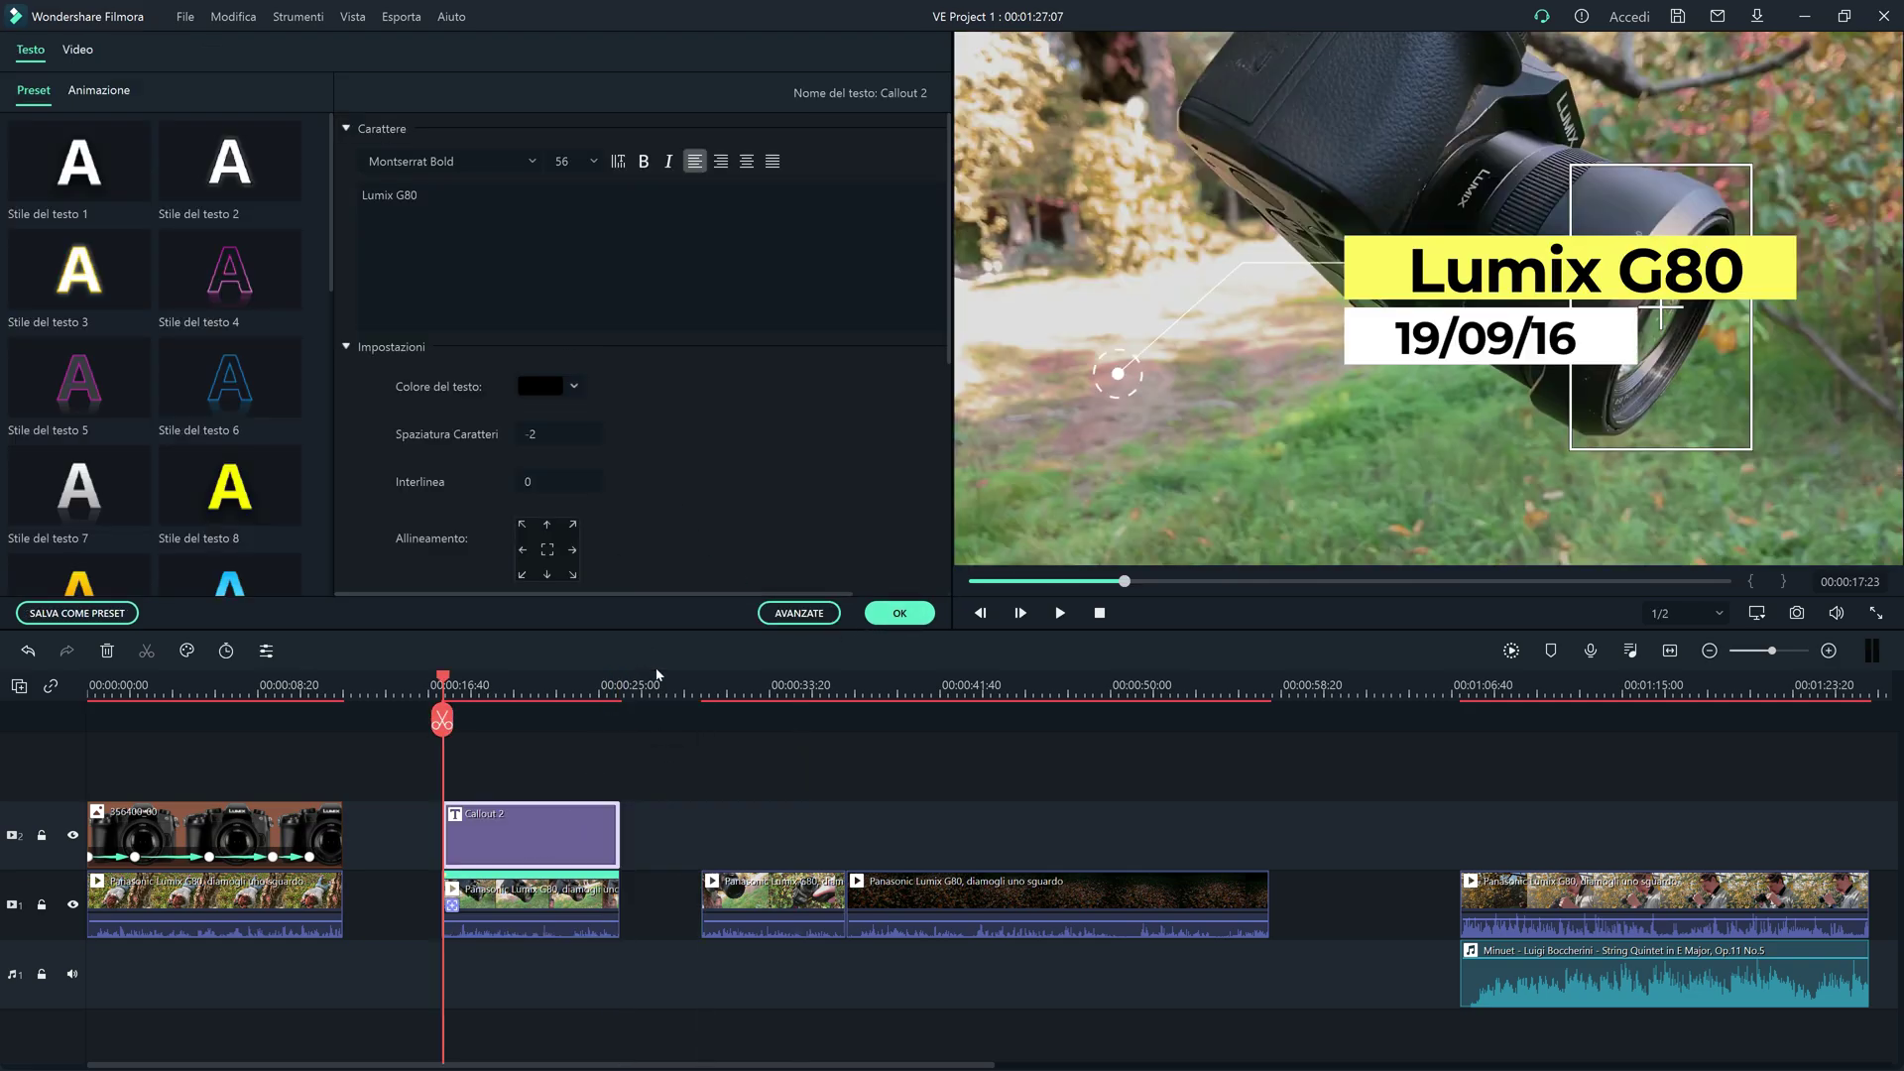
pyautogui.click(571, 903)
pyautogui.click(544, 292)
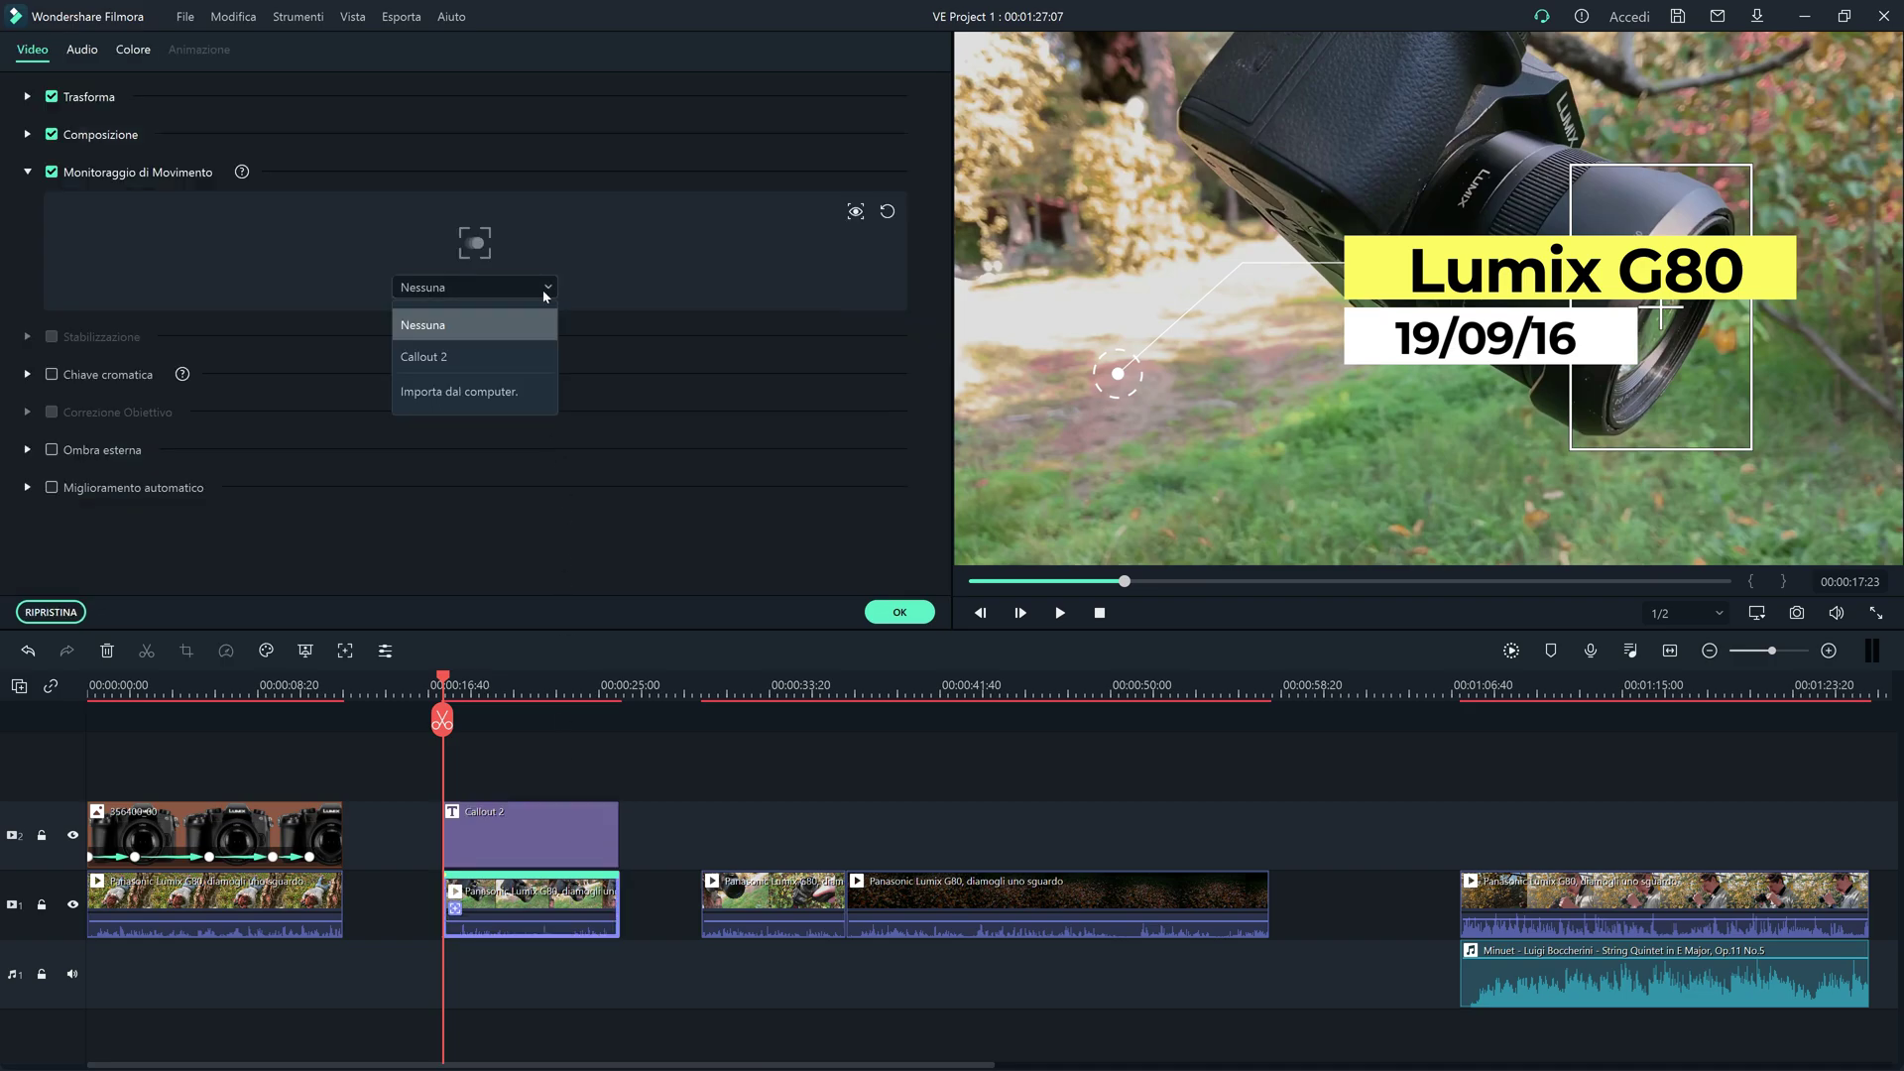
pyautogui.click(506, 359)
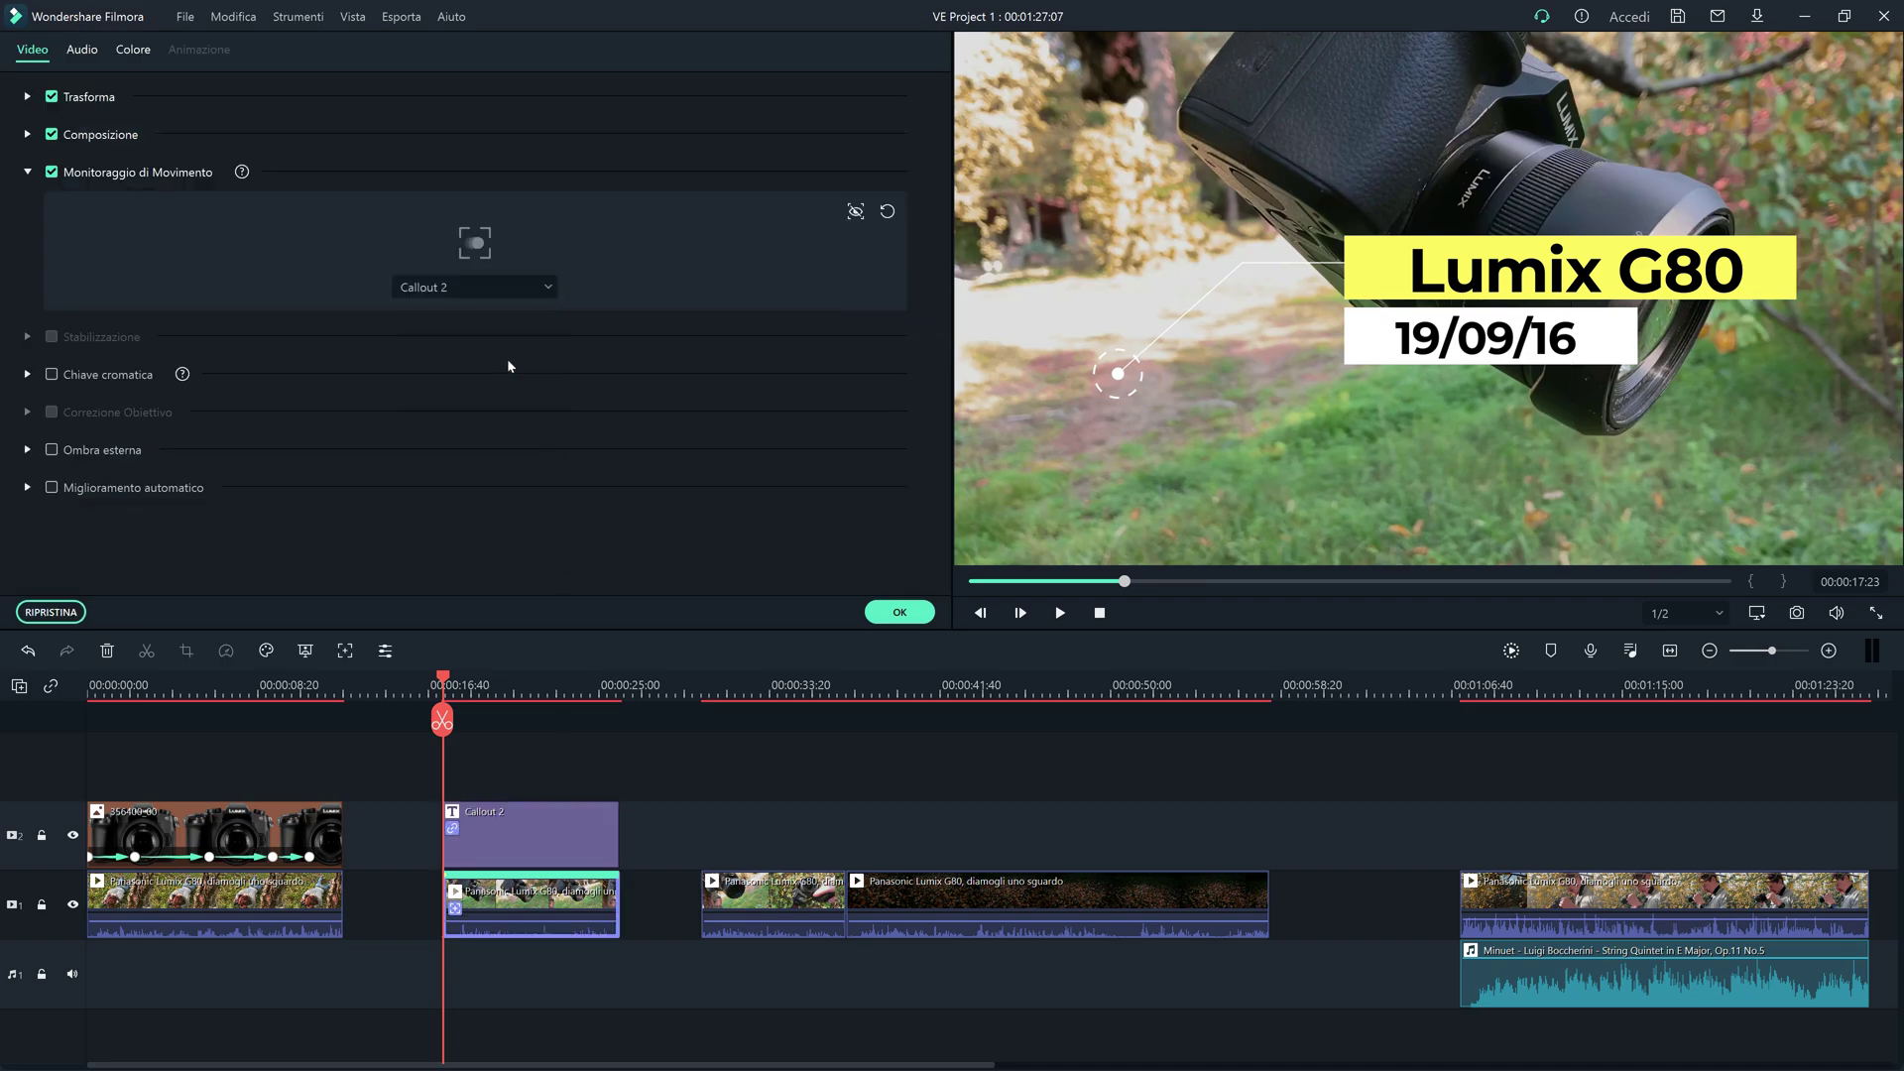
pyautogui.click(898, 613)
# Step: Play the tracked clip through to its end to check how the callout follows the lens
pyautogui.click(1059, 614)
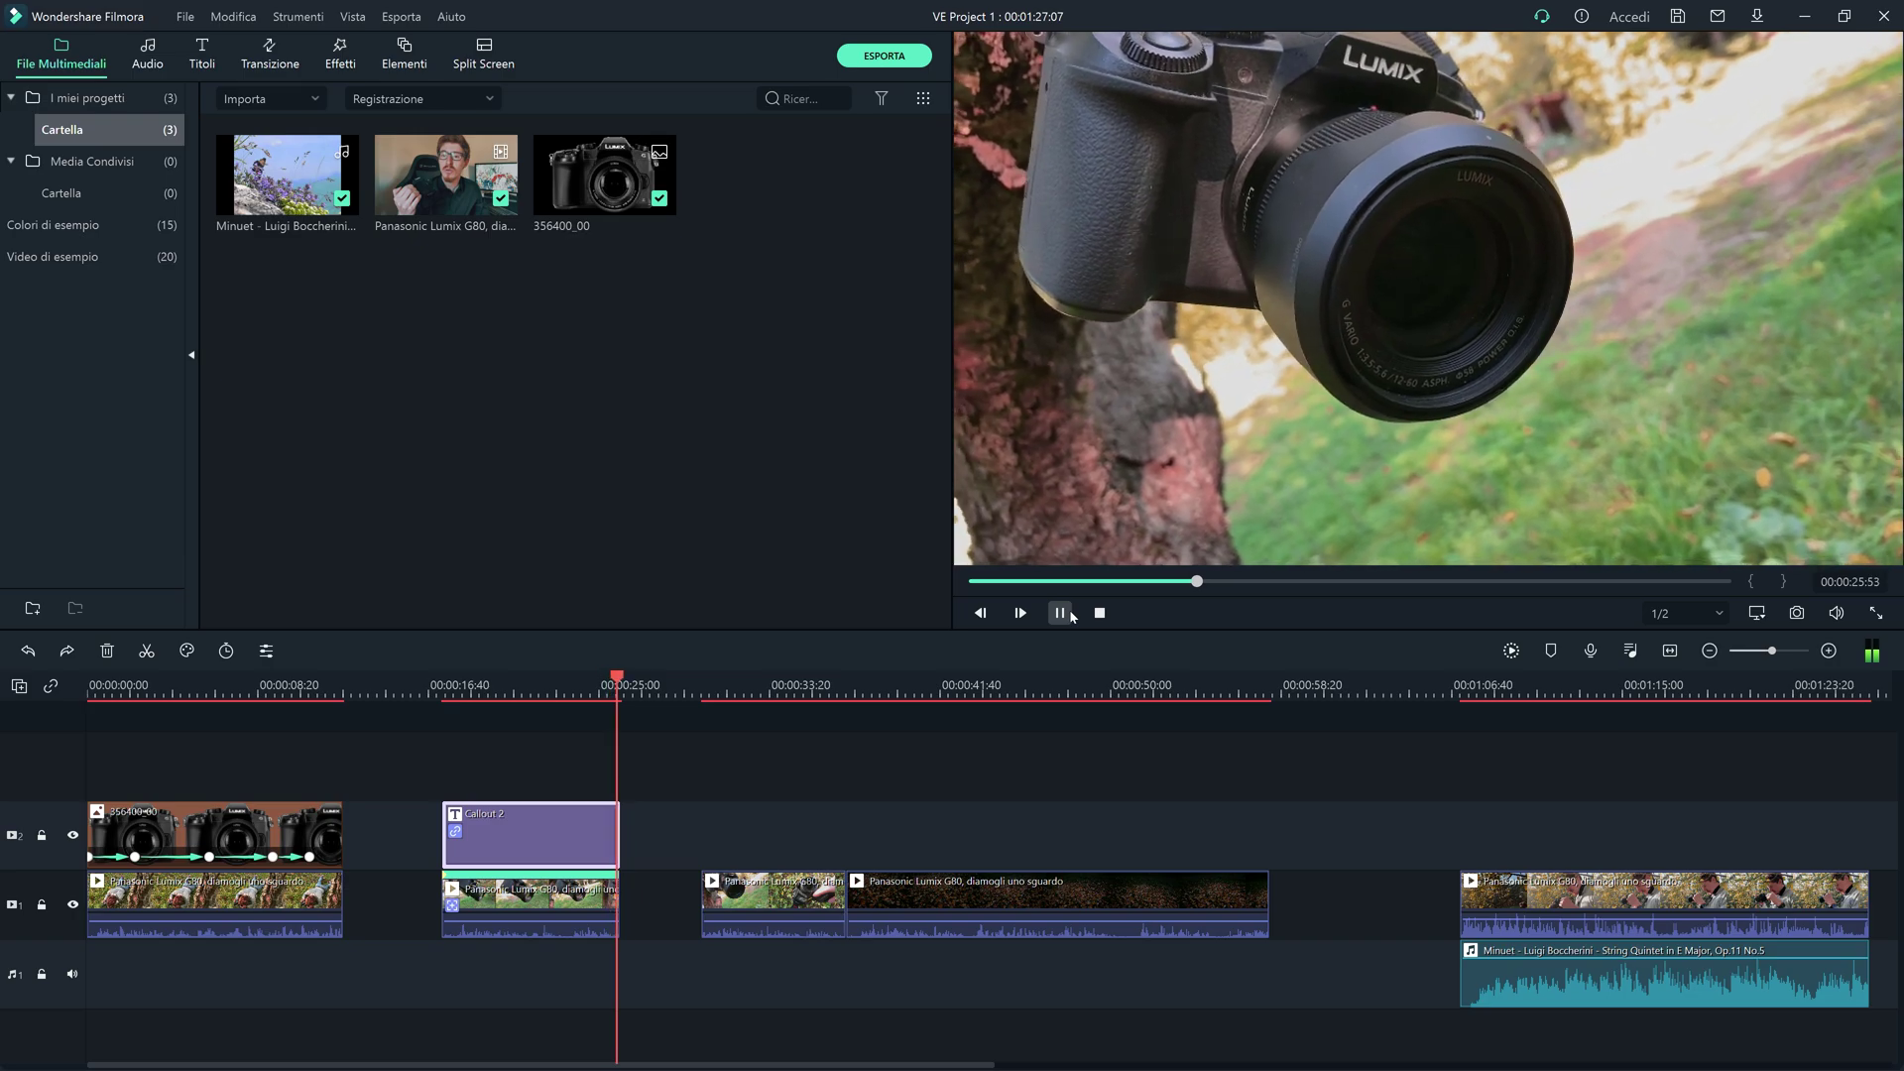
pyautogui.click(1060, 613)
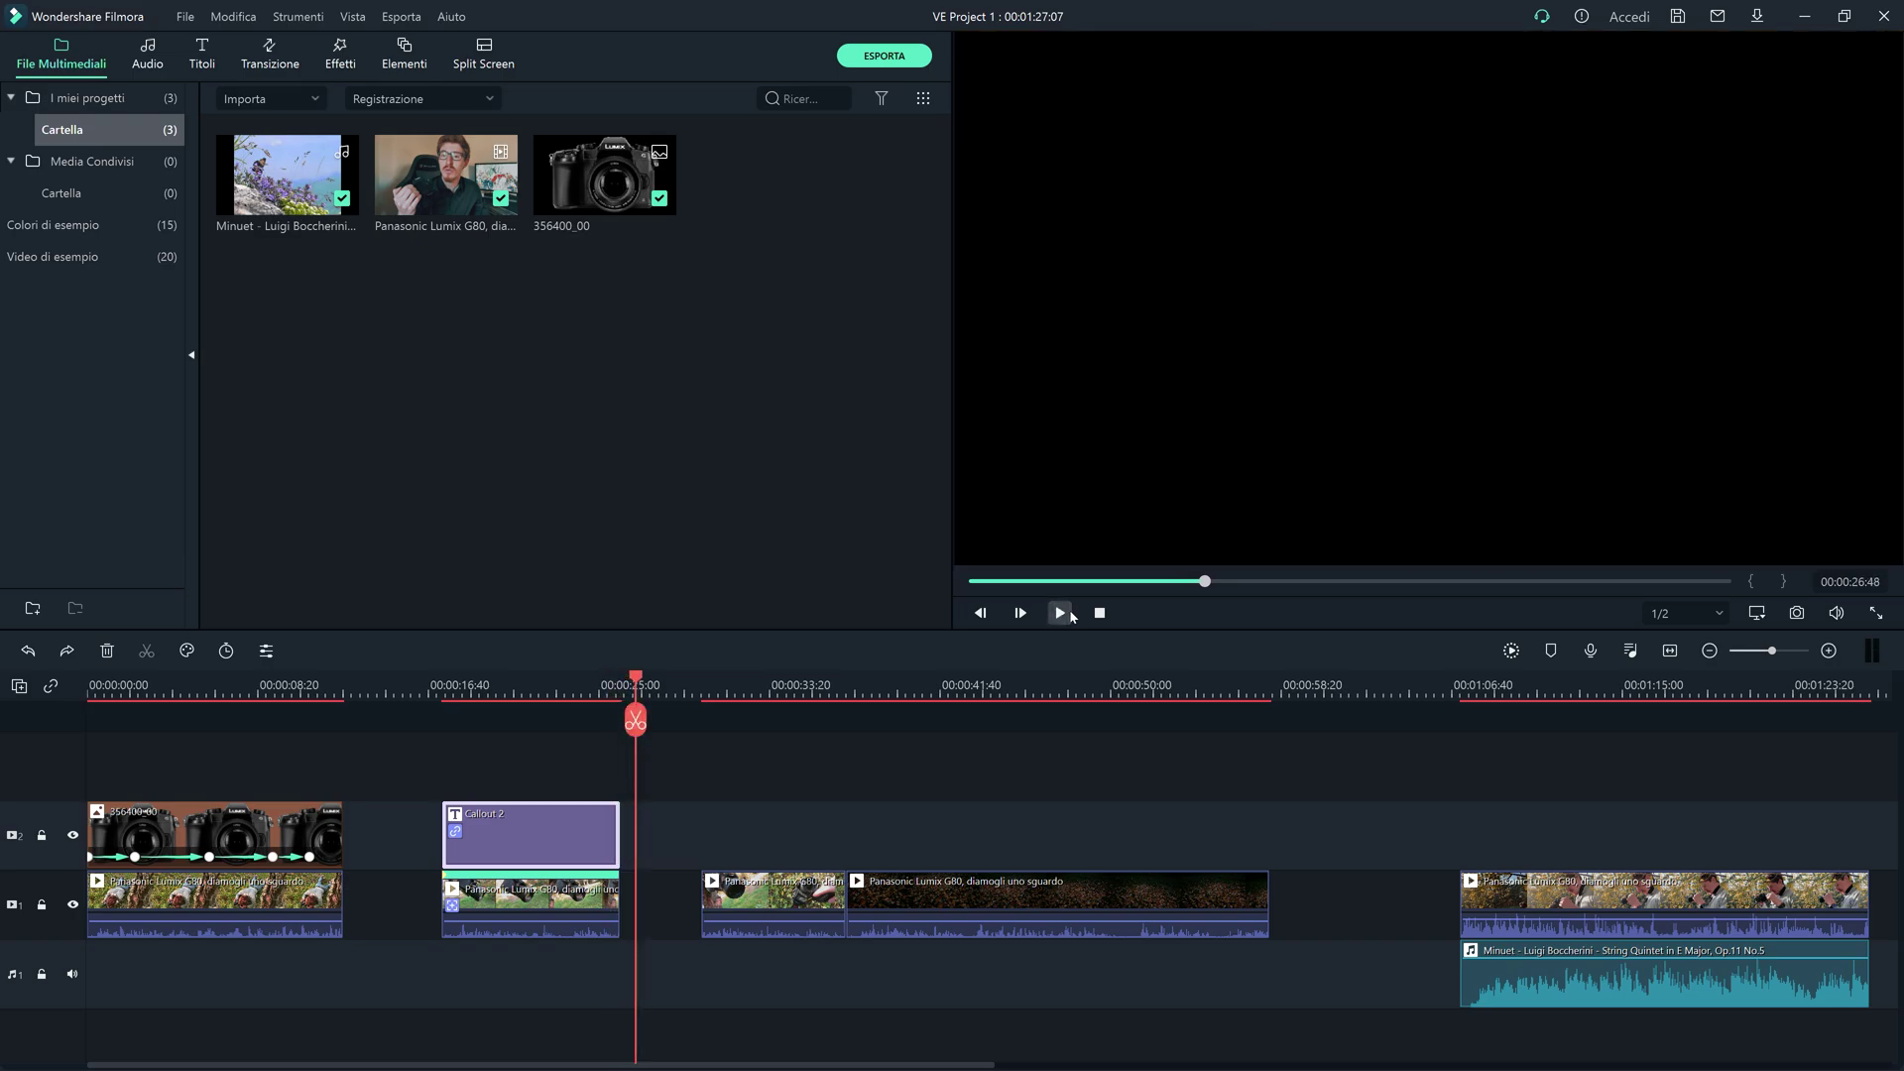
# Step: Place the playhead at the start of the dark leaves clip, at 00:00:37:12, and enable Corrispondenza di colore for it
pyautogui.click(849, 677)
pyautogui.moveTo(851, 677)
pyautogui.mouseDown()
pyautogui.moveTo(1130, 696)
pyautogui.moveTo(723, 683)
pyautogui.moveTo(1245, 695)
pyautogui.moveTo(850, 710)
pyautogui.mouseUp()
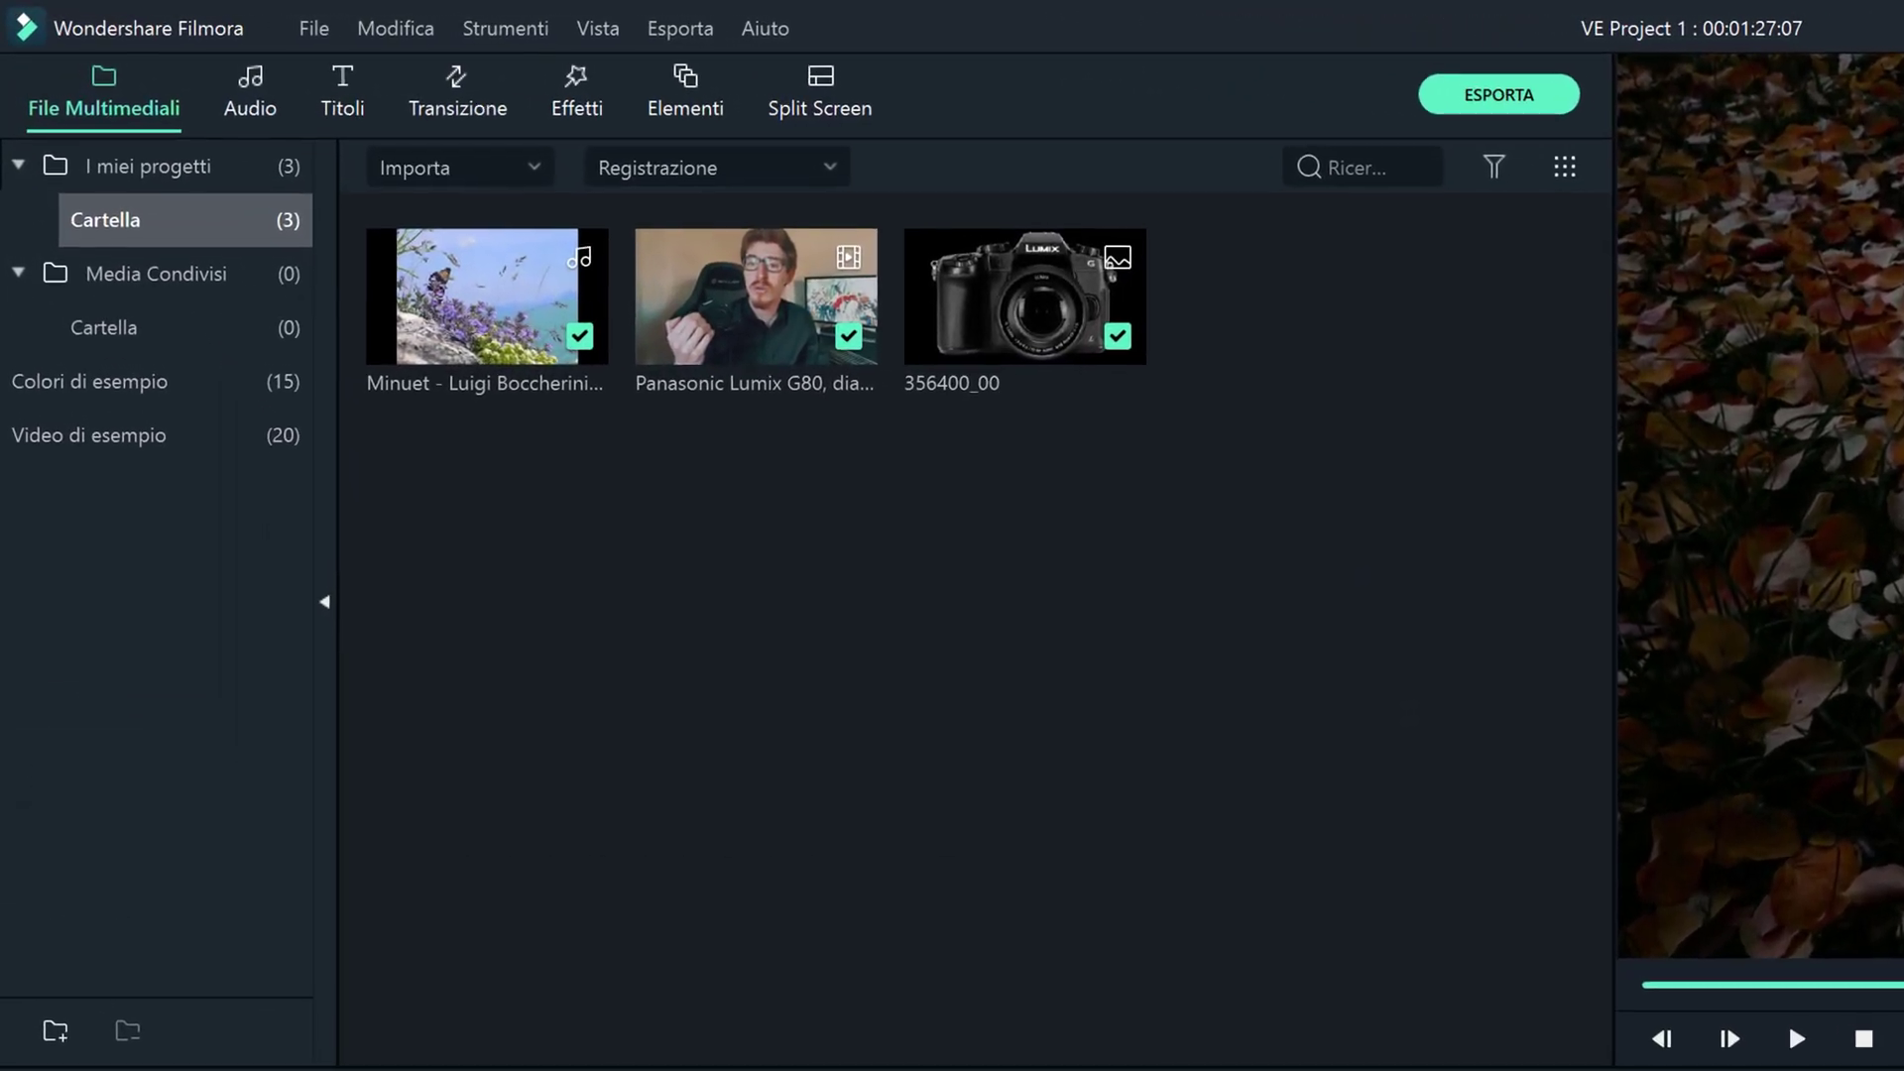
pyautogui.doubleClick(879, 886)
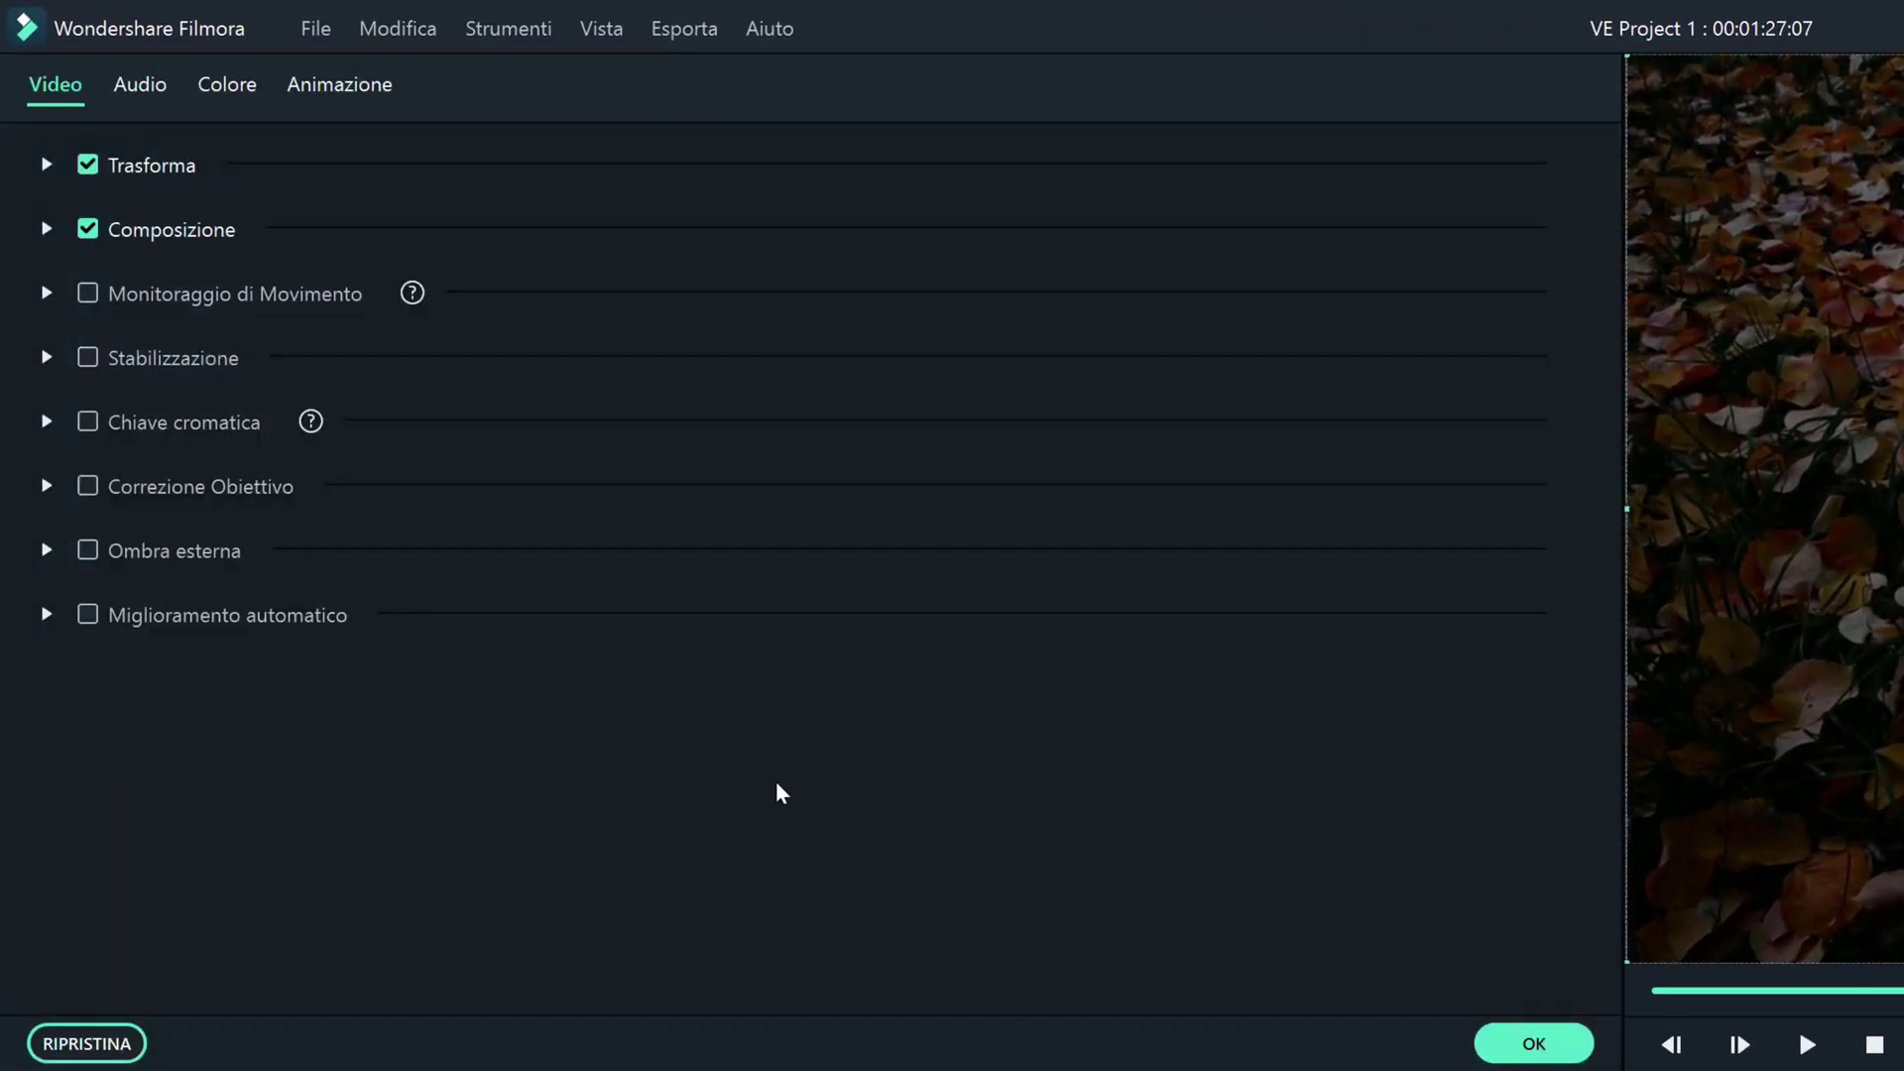
pyautogui.click(246, 93)
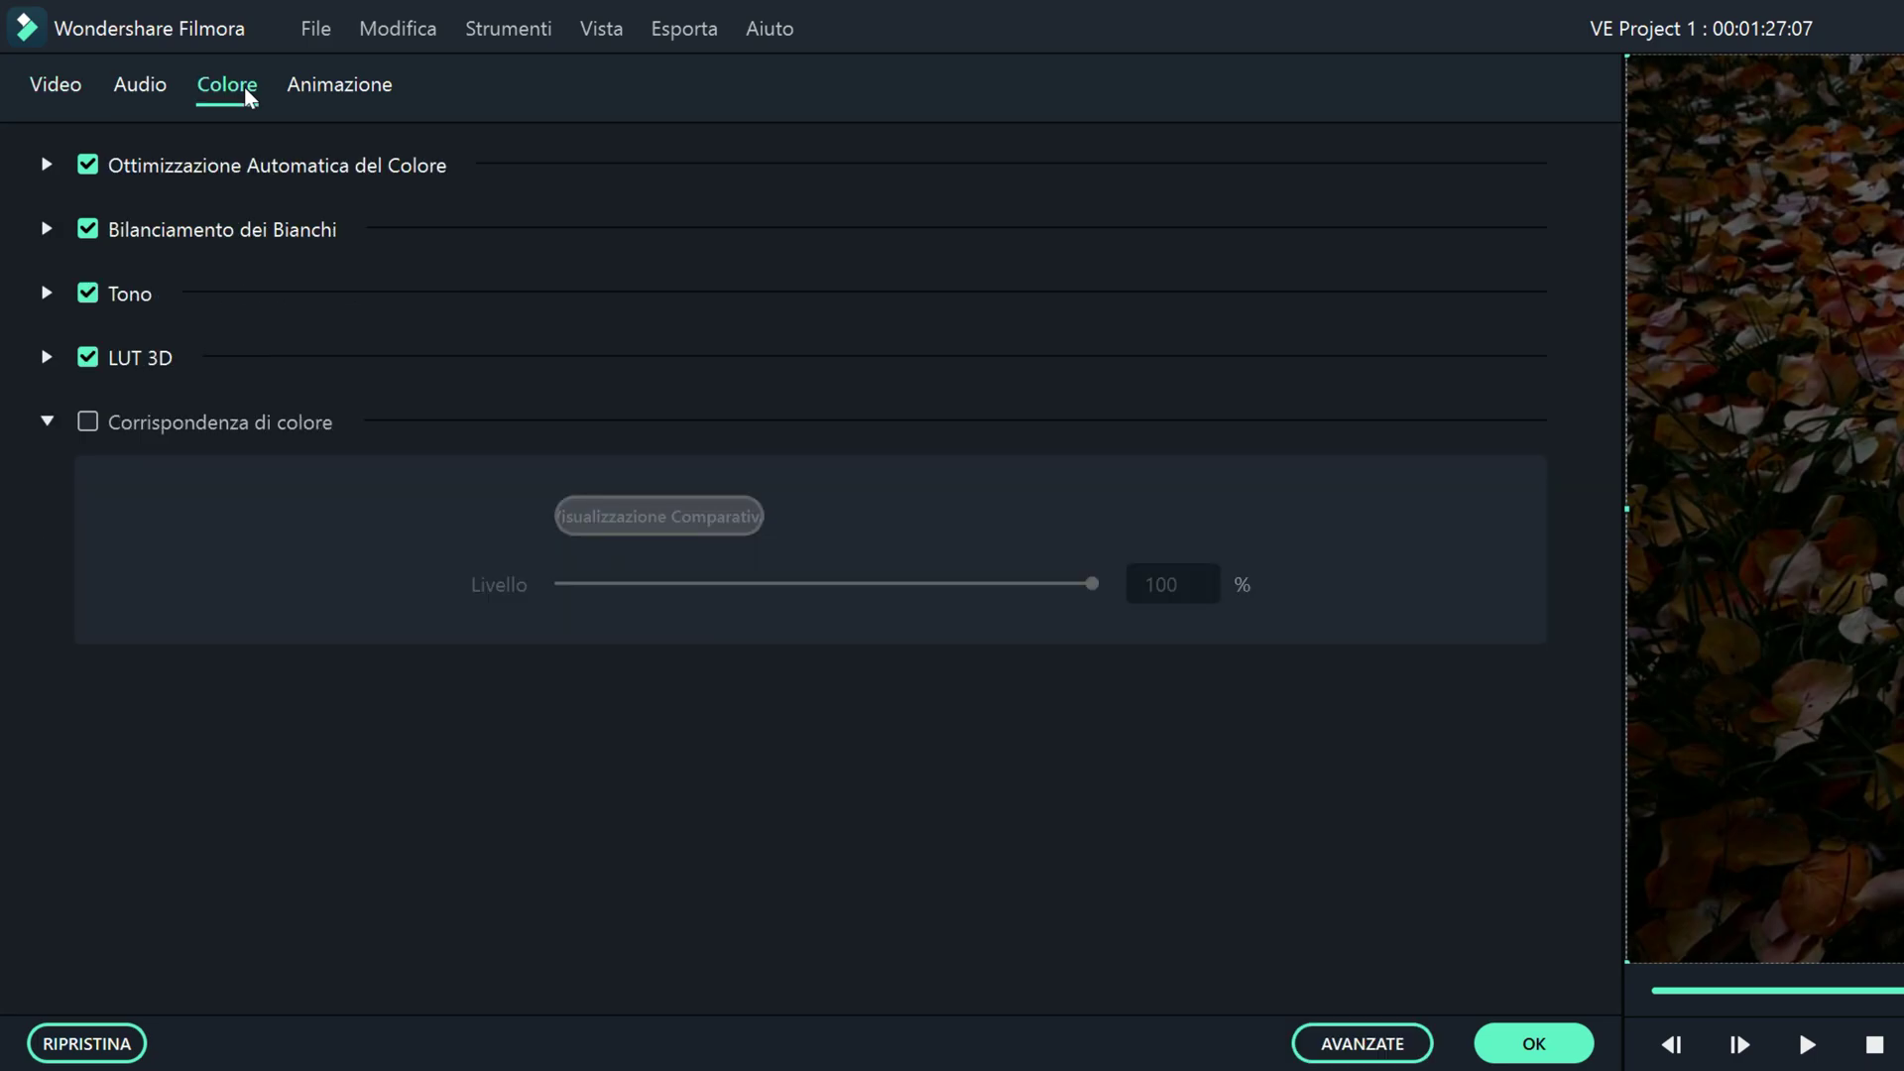
pyautogui.click(87, 423)
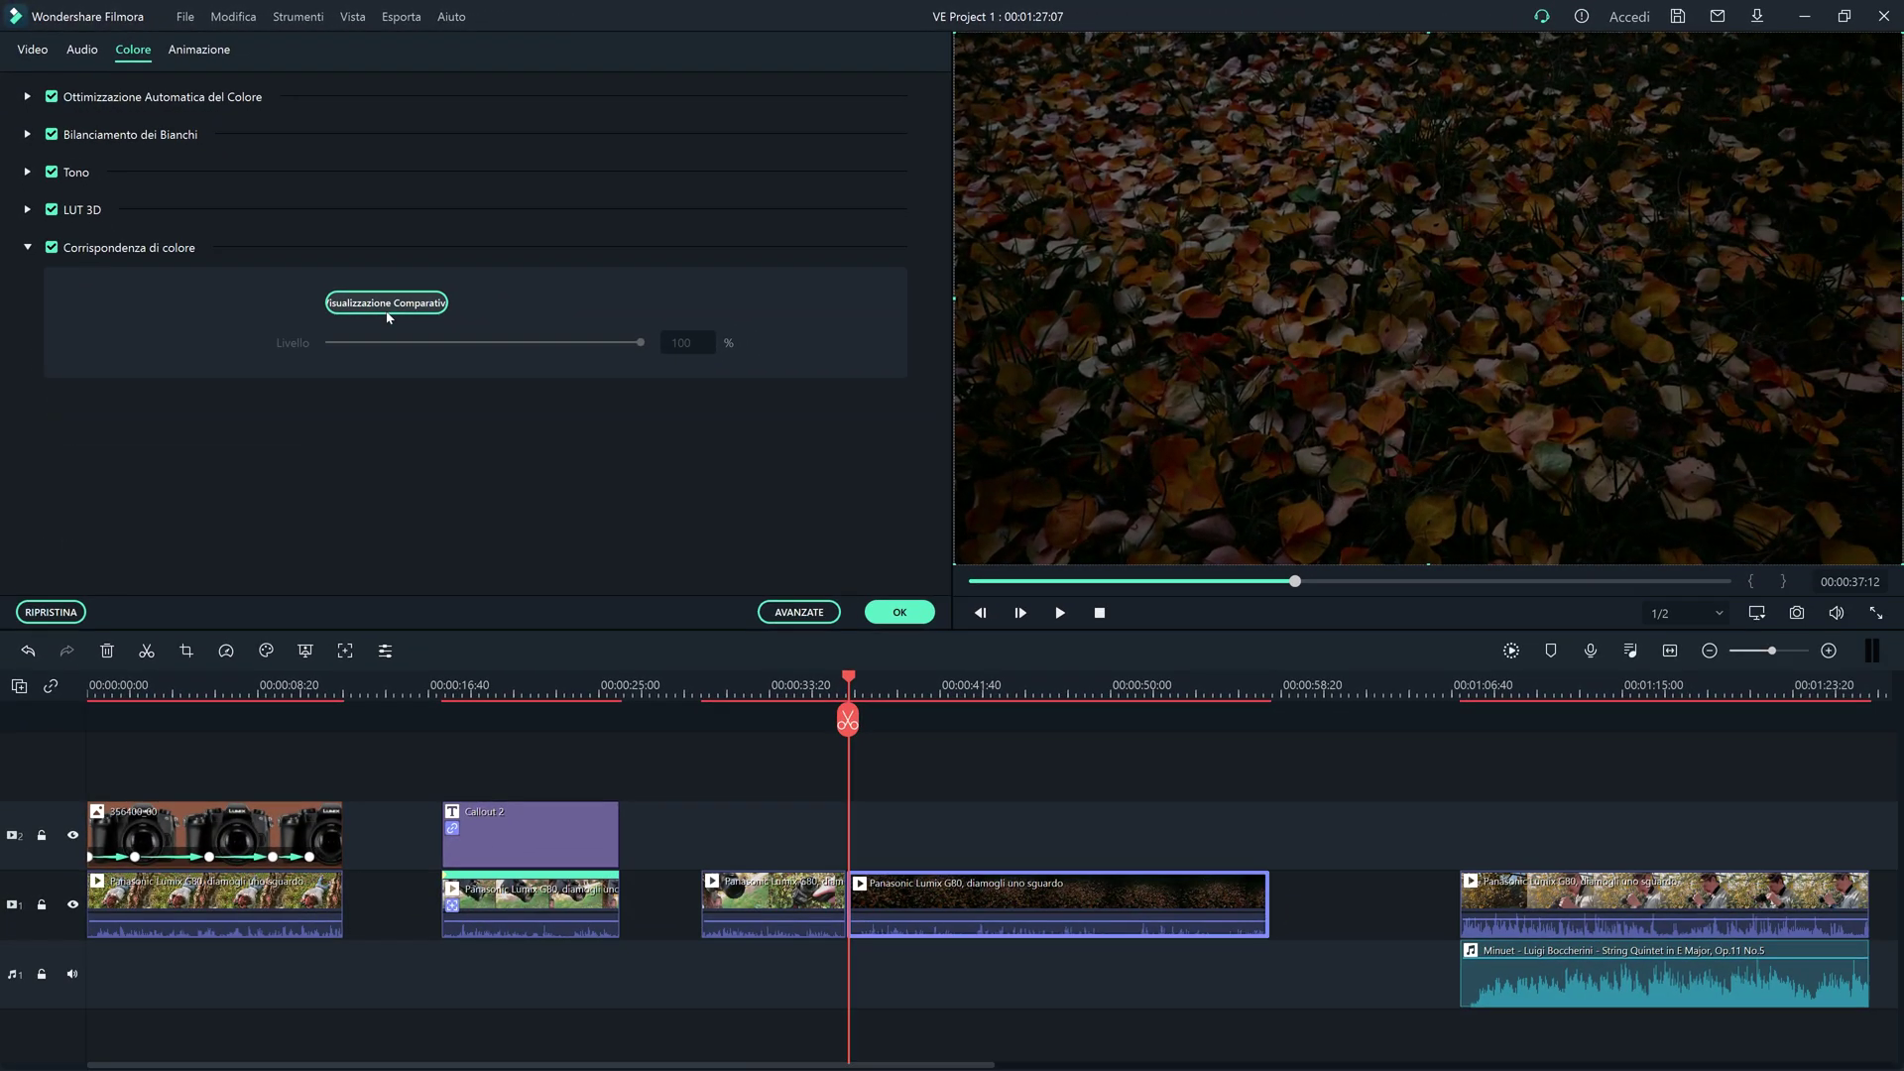
# Step: Match the dark clip's colours to the reference frame at 00:00:30 using the comparison view
pyautogui.click(388, 314)
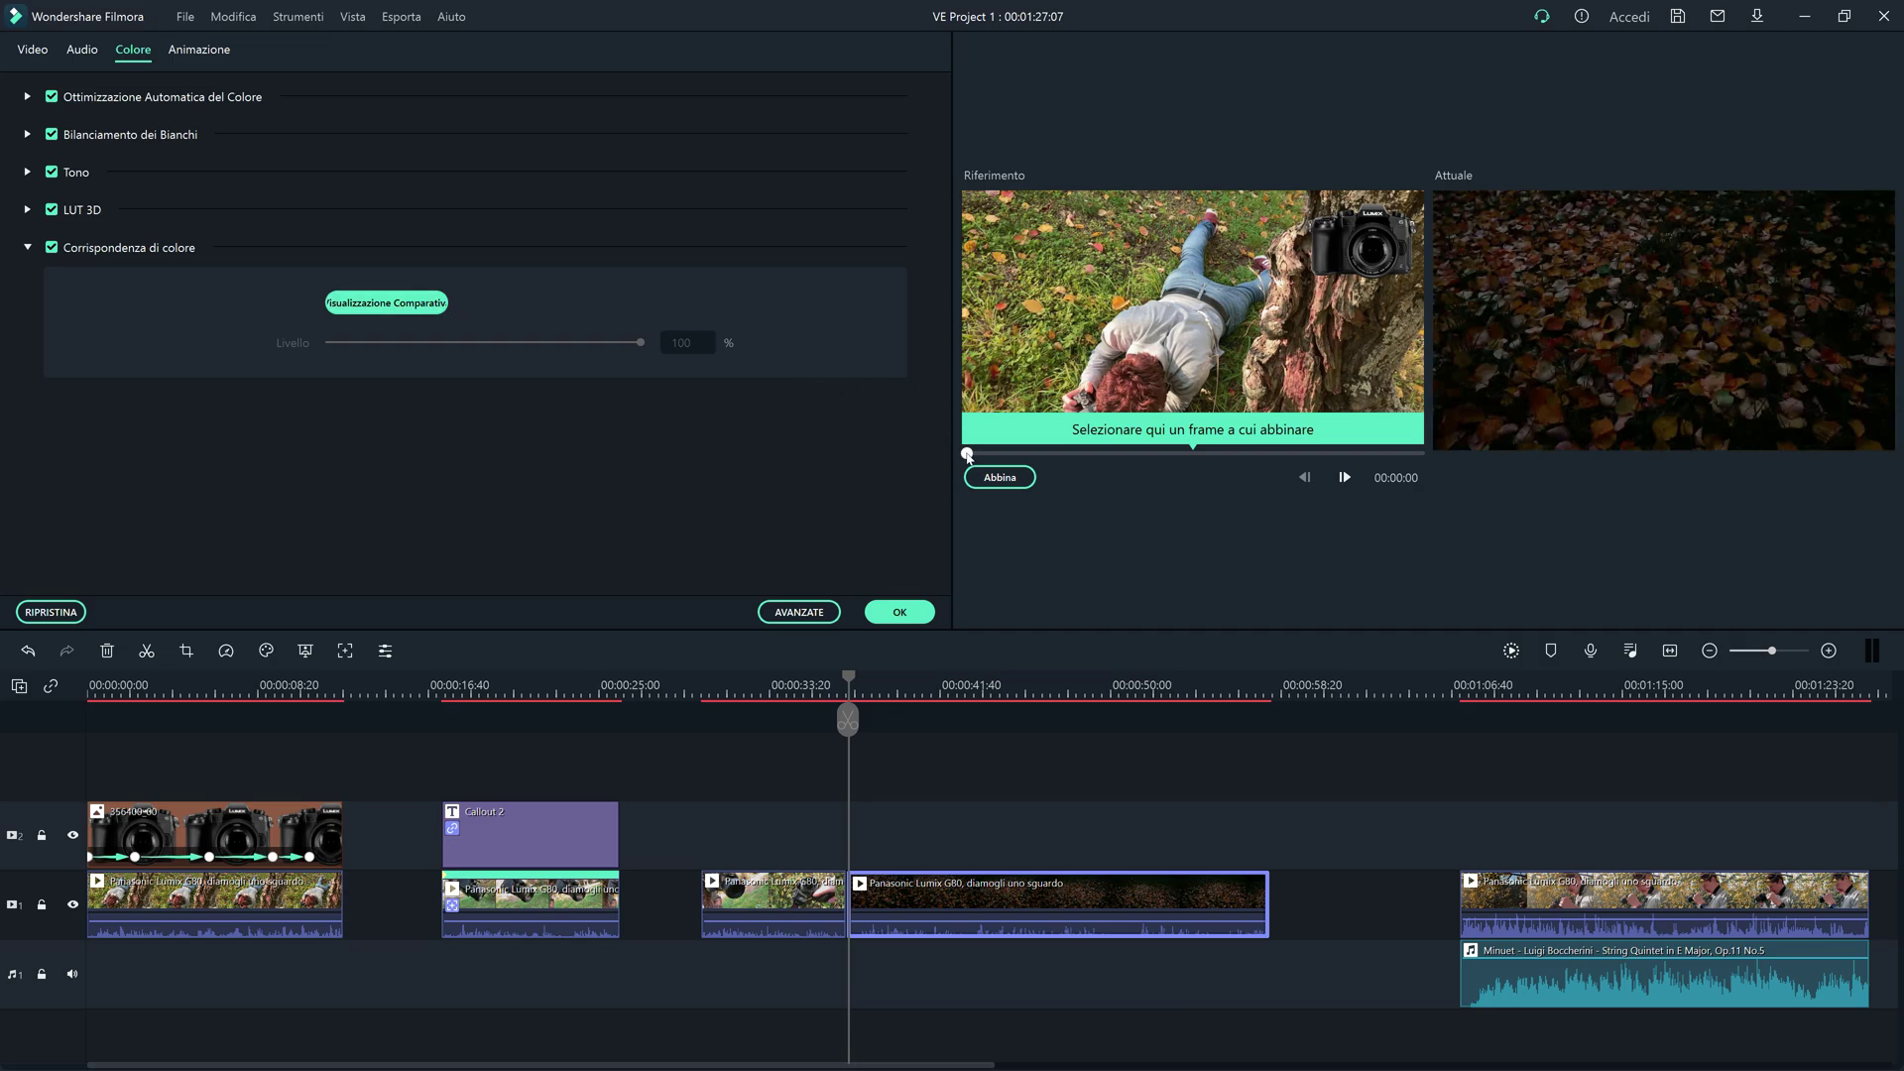
pyautogui.moveTo(967, 455); pyautogui.dragTo(1126, 460)
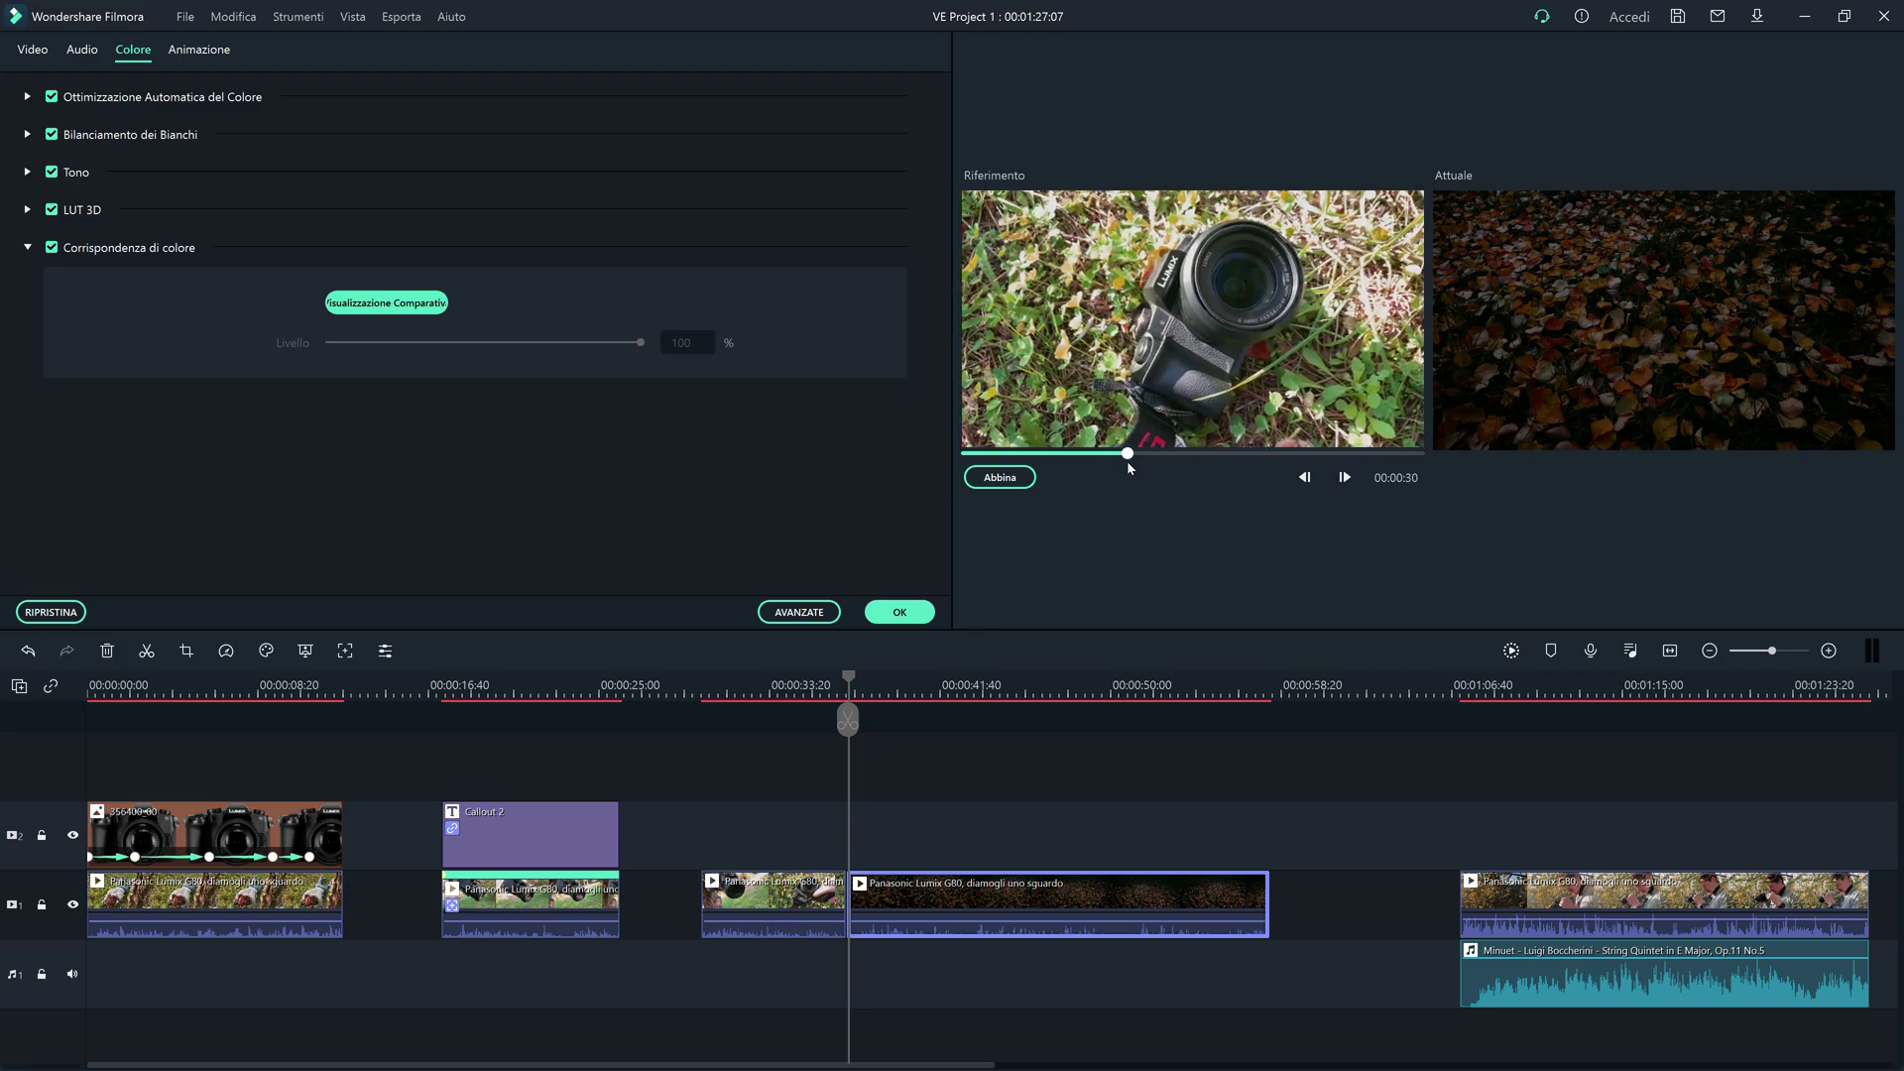
pyautogui.click(1024, 479)
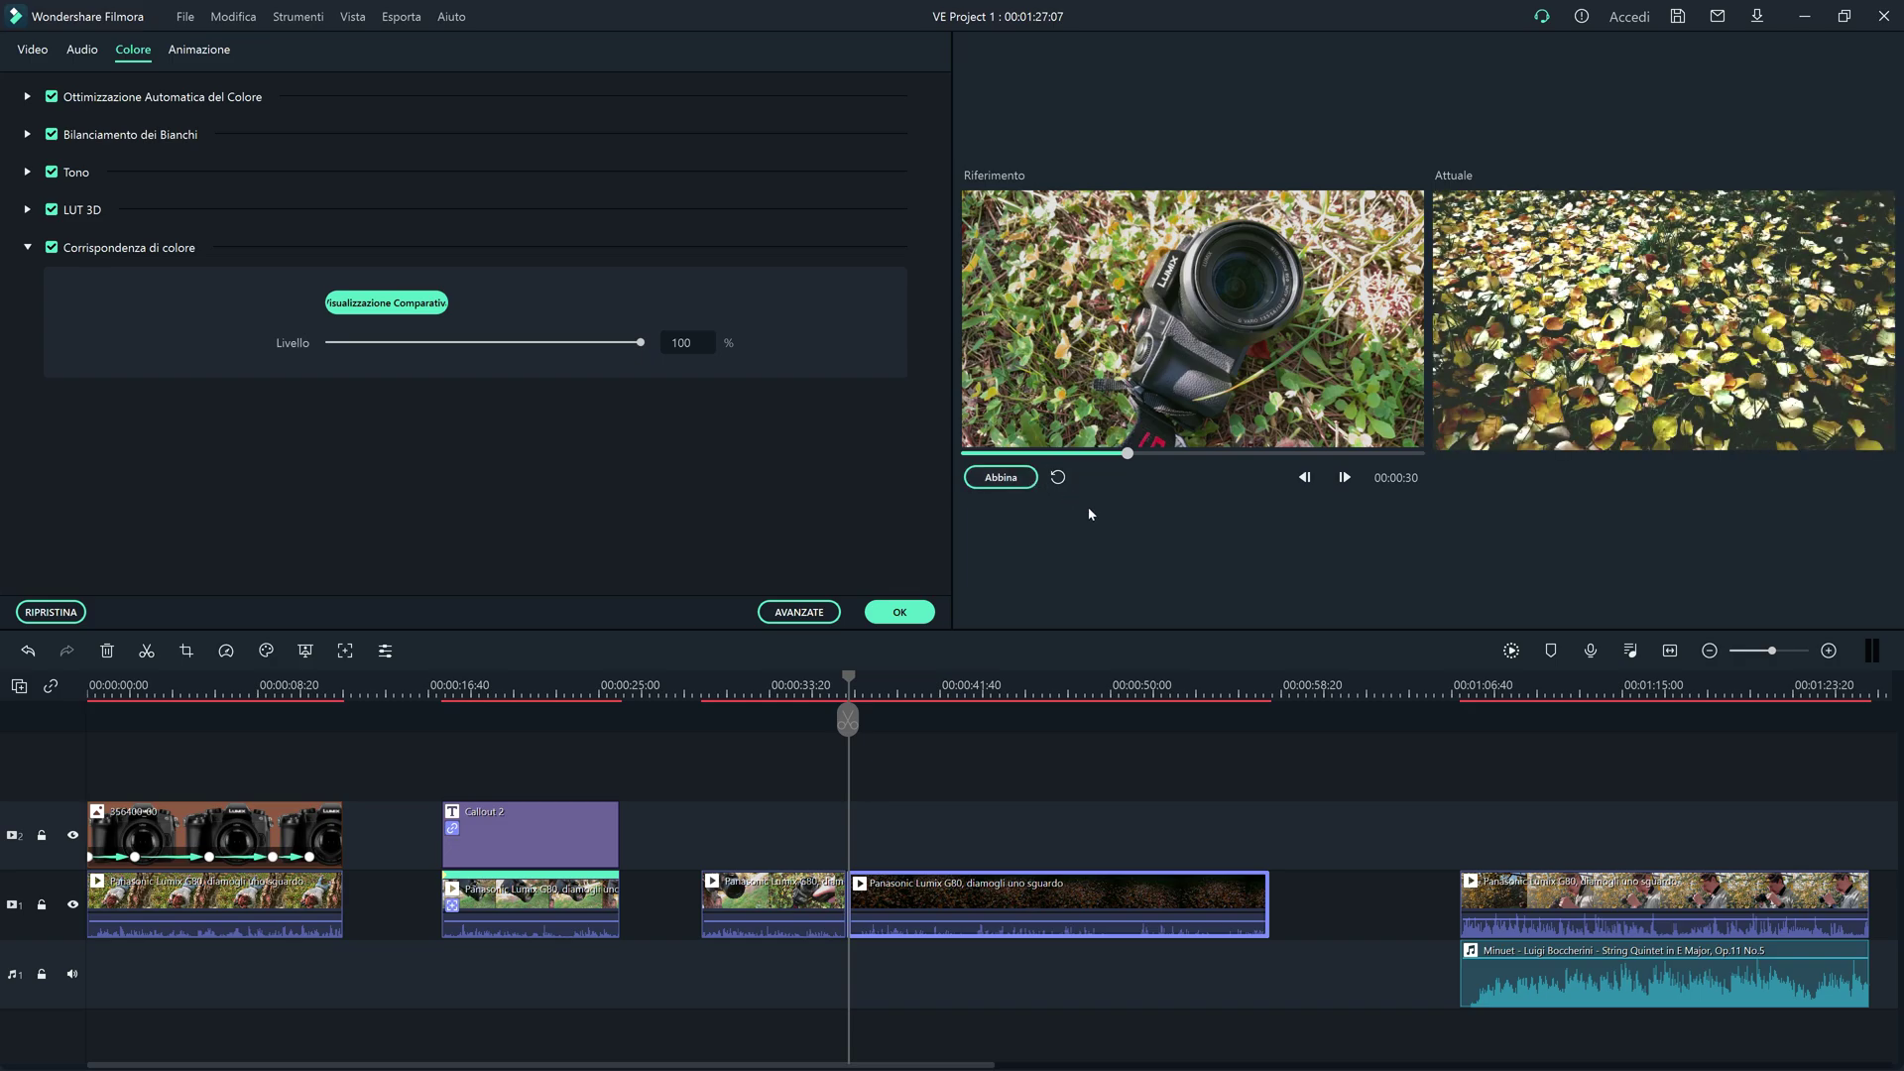
# Step: Apply the colour match and play the timeline from 00:00:33:31 to compare the camera clip with the matched leaves clip
pyautogui.click(923, 612)
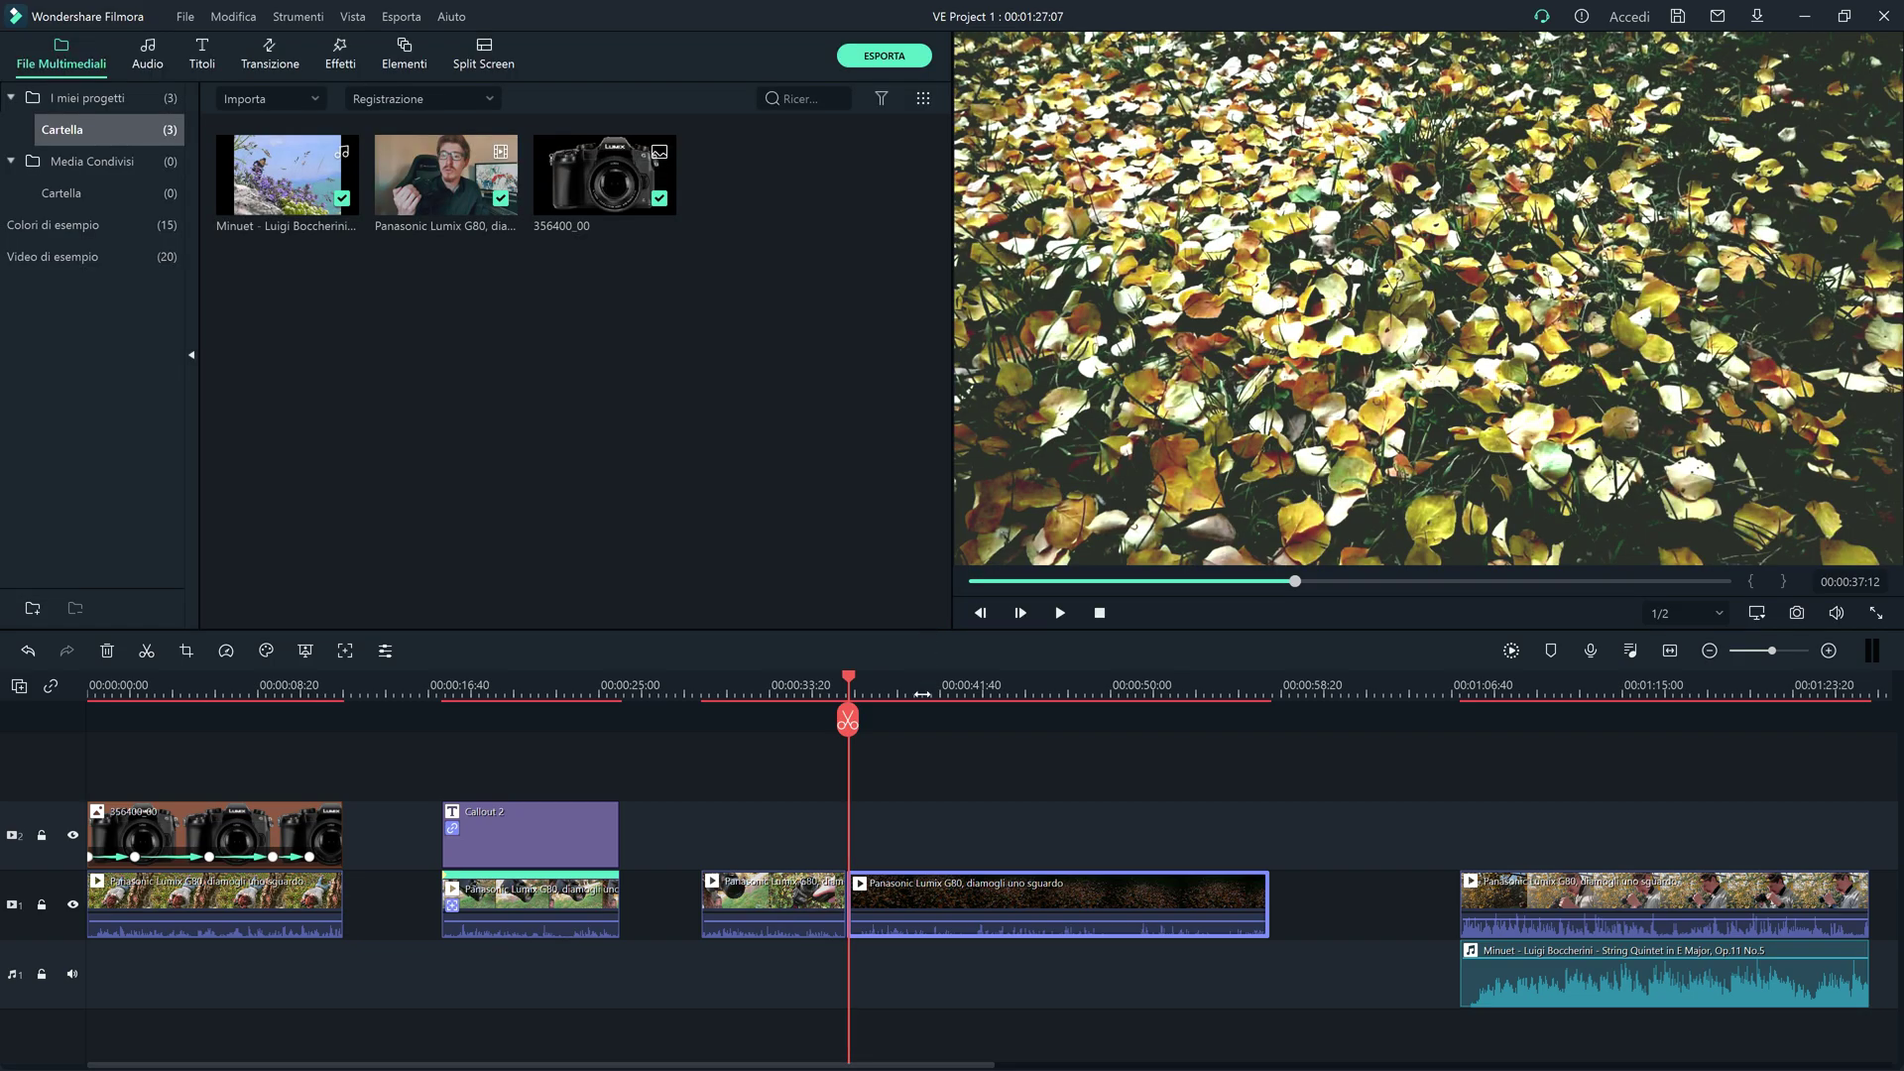
pyautogui.click(925, 755)
pyautogui.moveTo(849, 682); pyautogui.dragTo(772, 689)
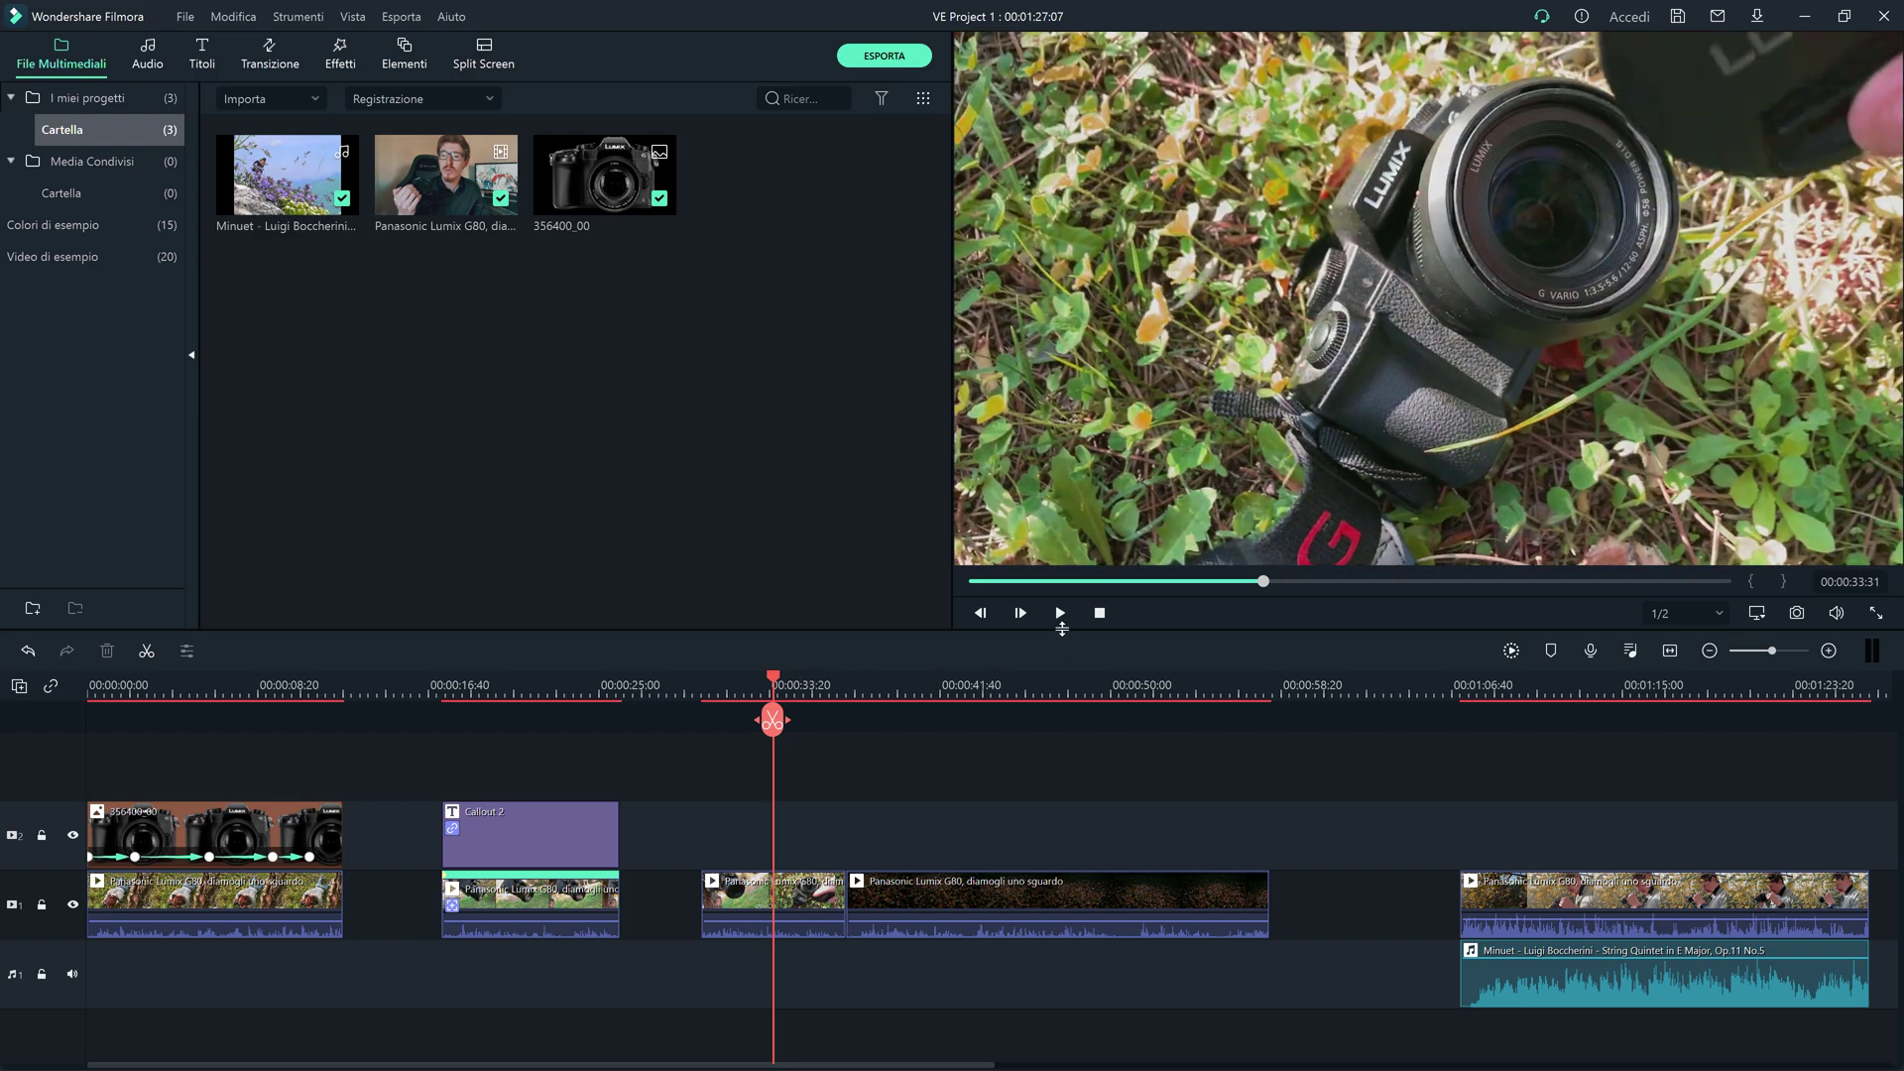
pyautogui.click(1062, 623)
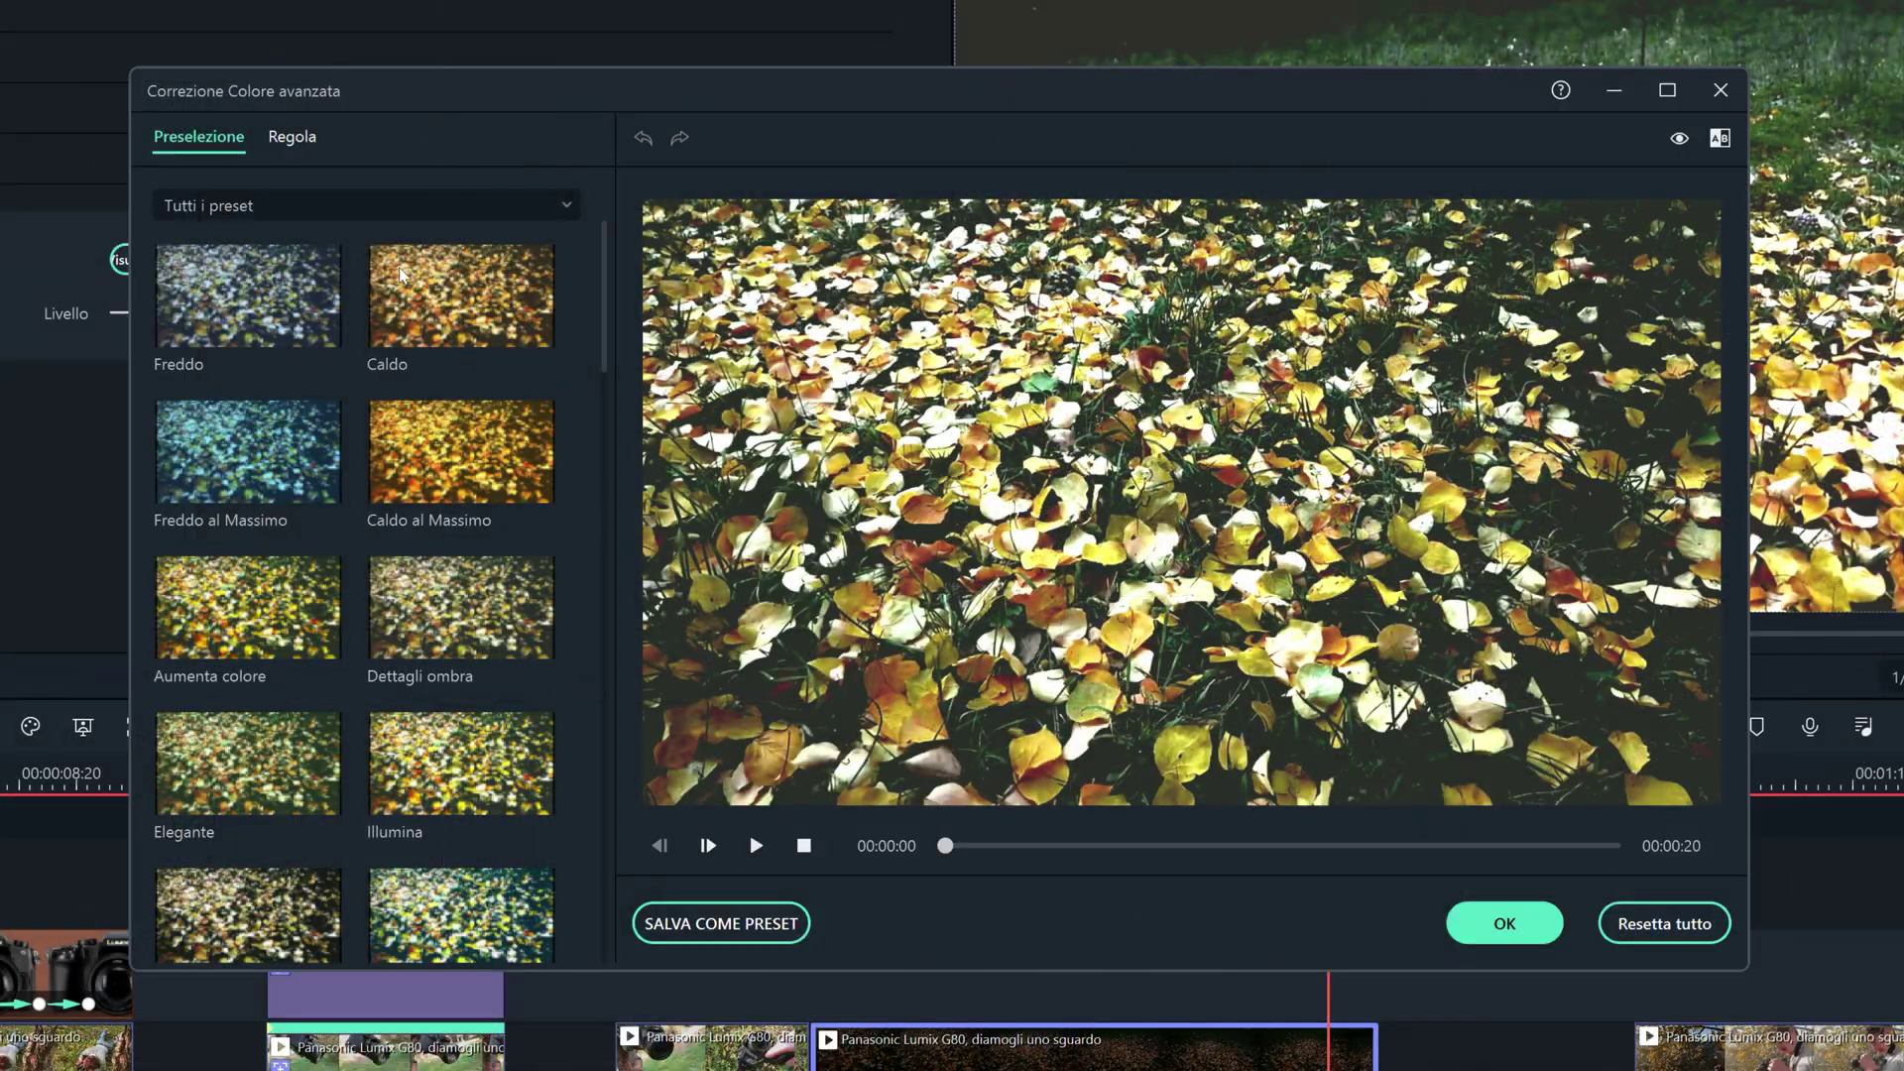
# Step: Examine the manual adjustment options under Regola in the leaves clip's advanced colour correction, and leave without changing anything
pyautogui.click(283, 138)
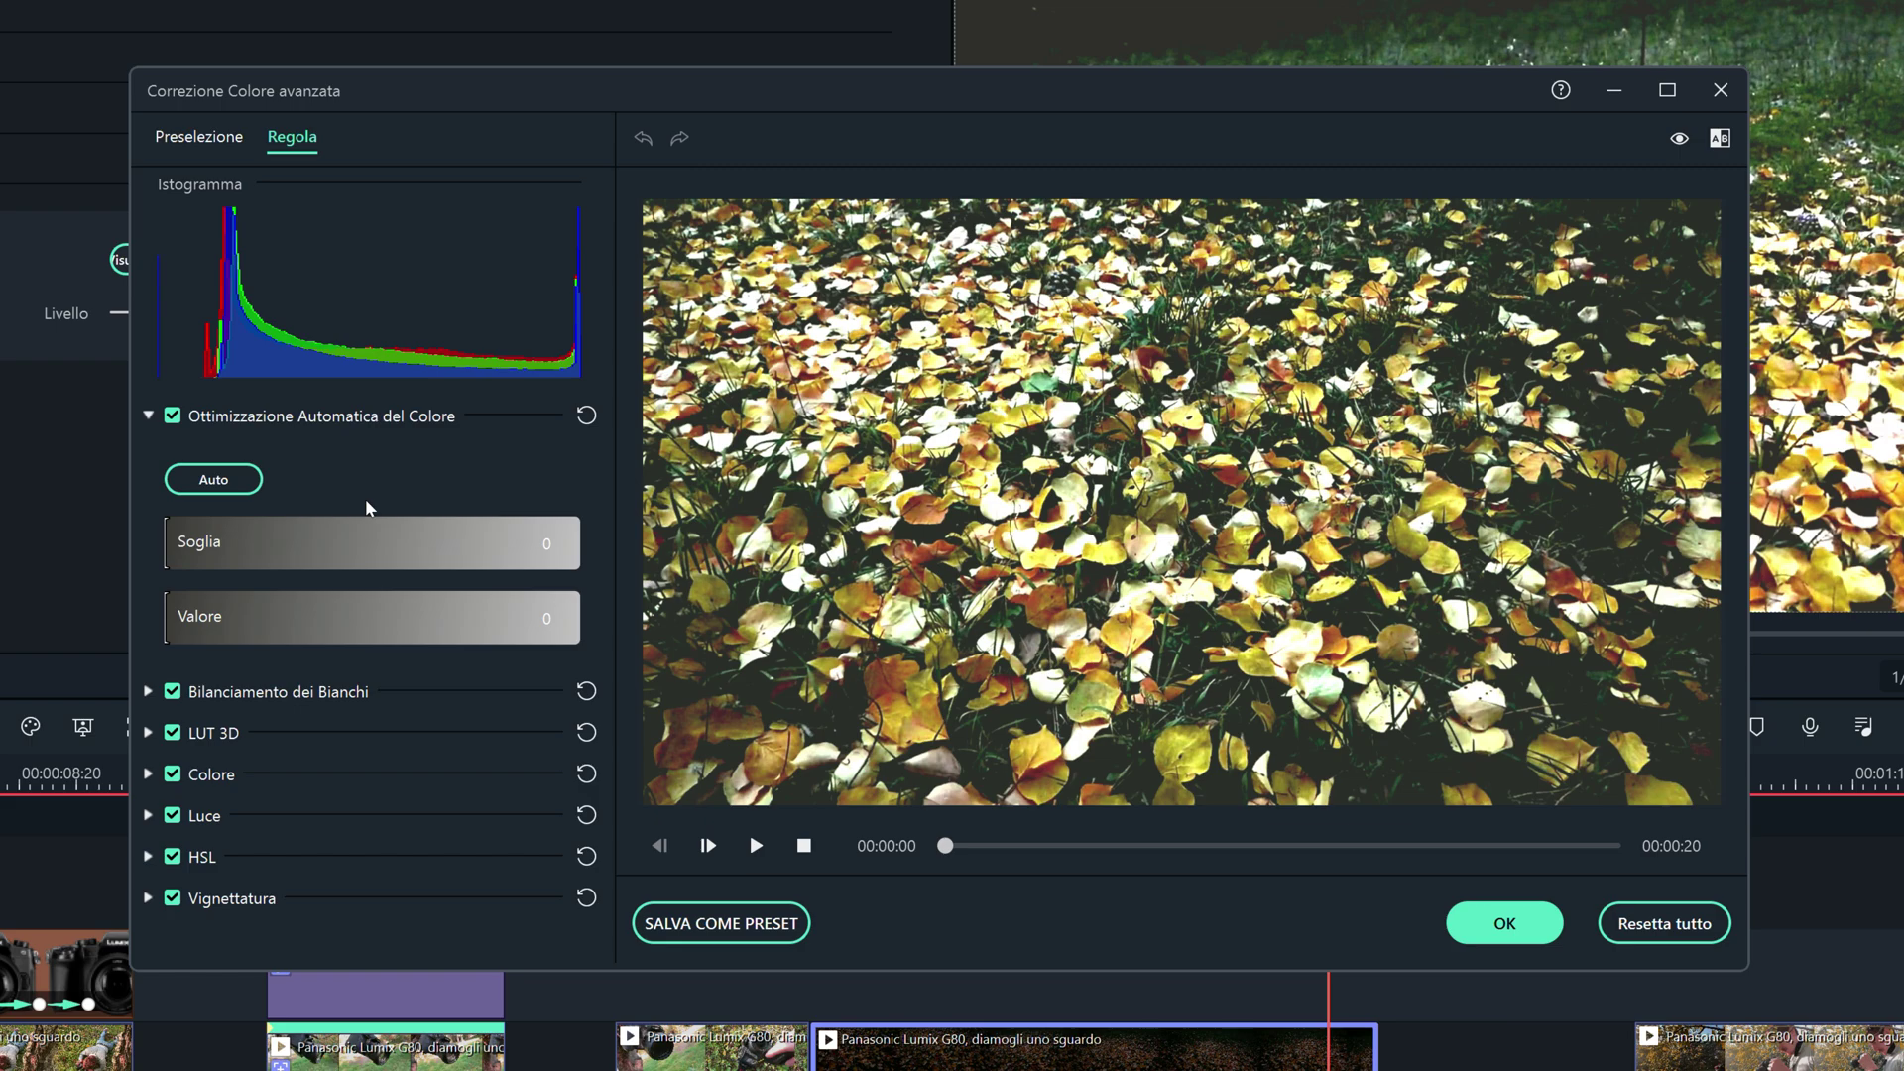
pyautogui.click(1721, 90)
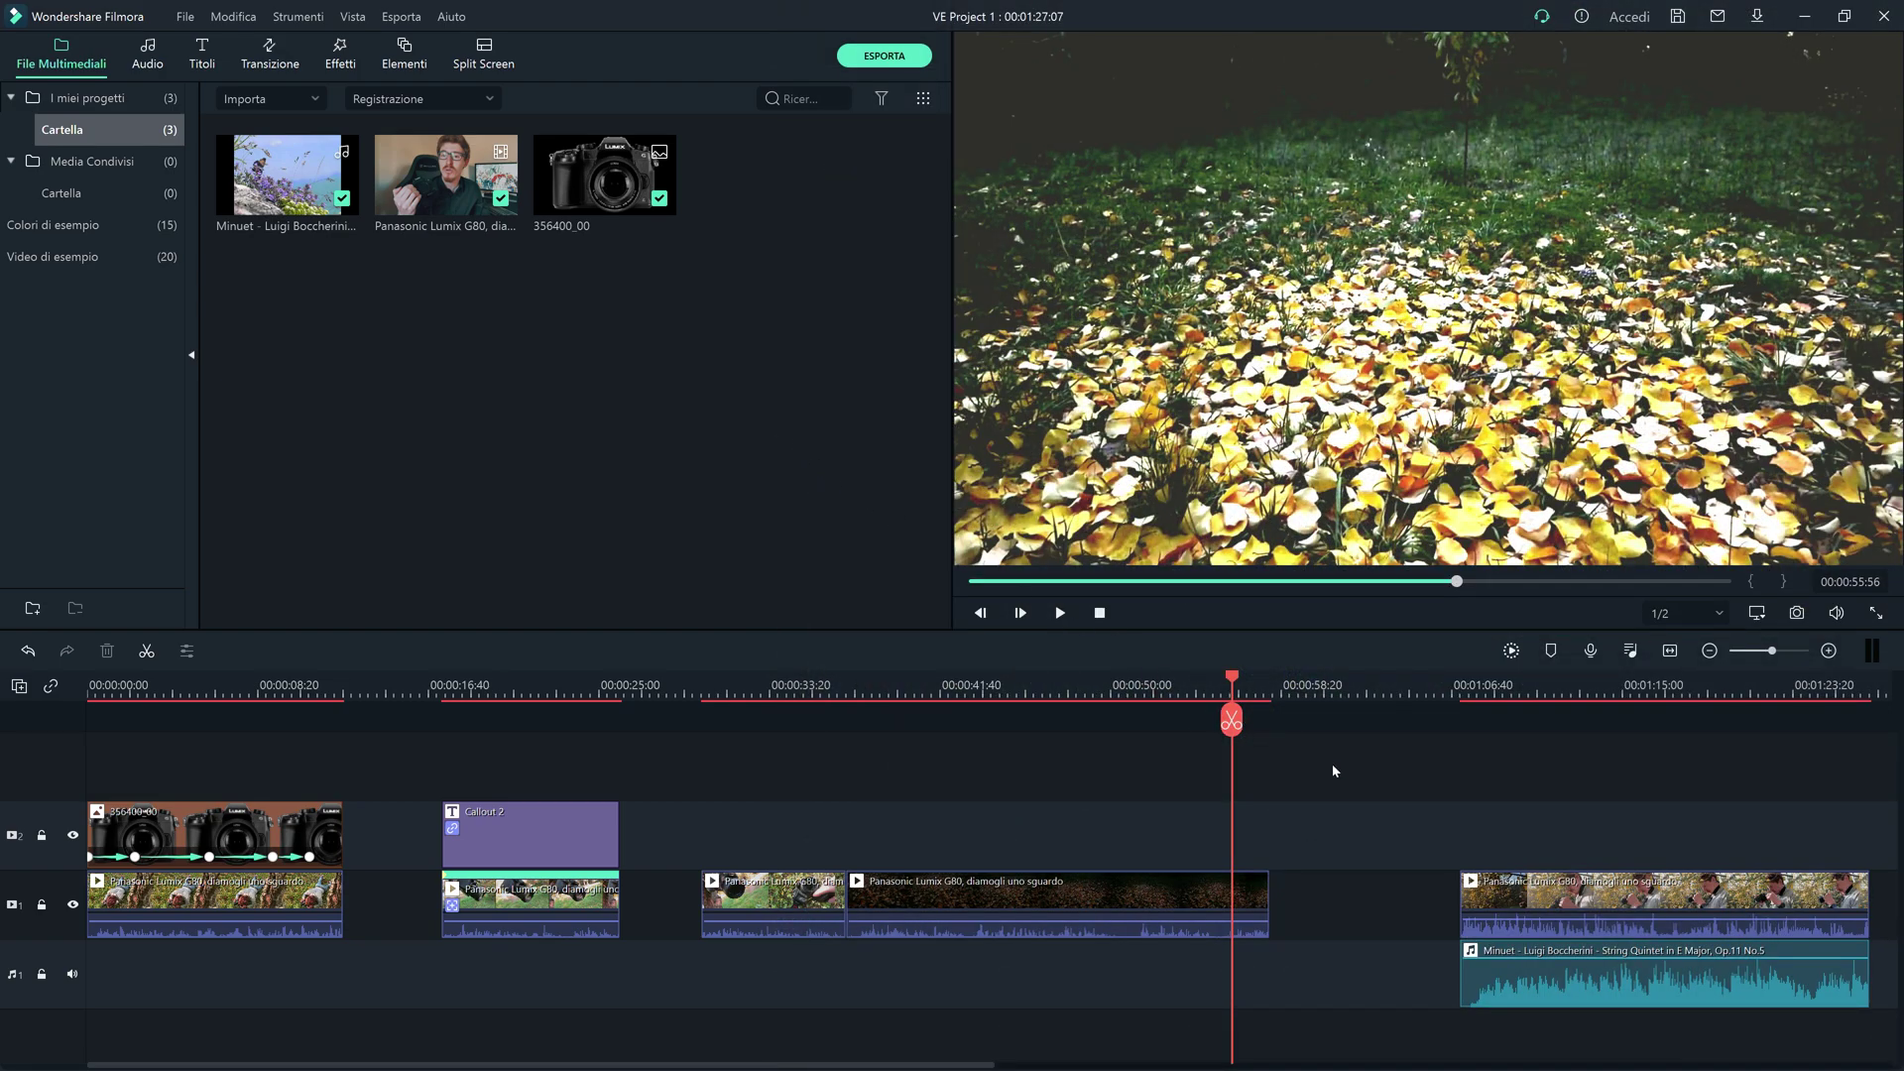
# Step: Play the last video clip together with the Minuet music from 00:01:07:08 to hear how voice and music mix
pyautogui.doubleClick(1528, 883)
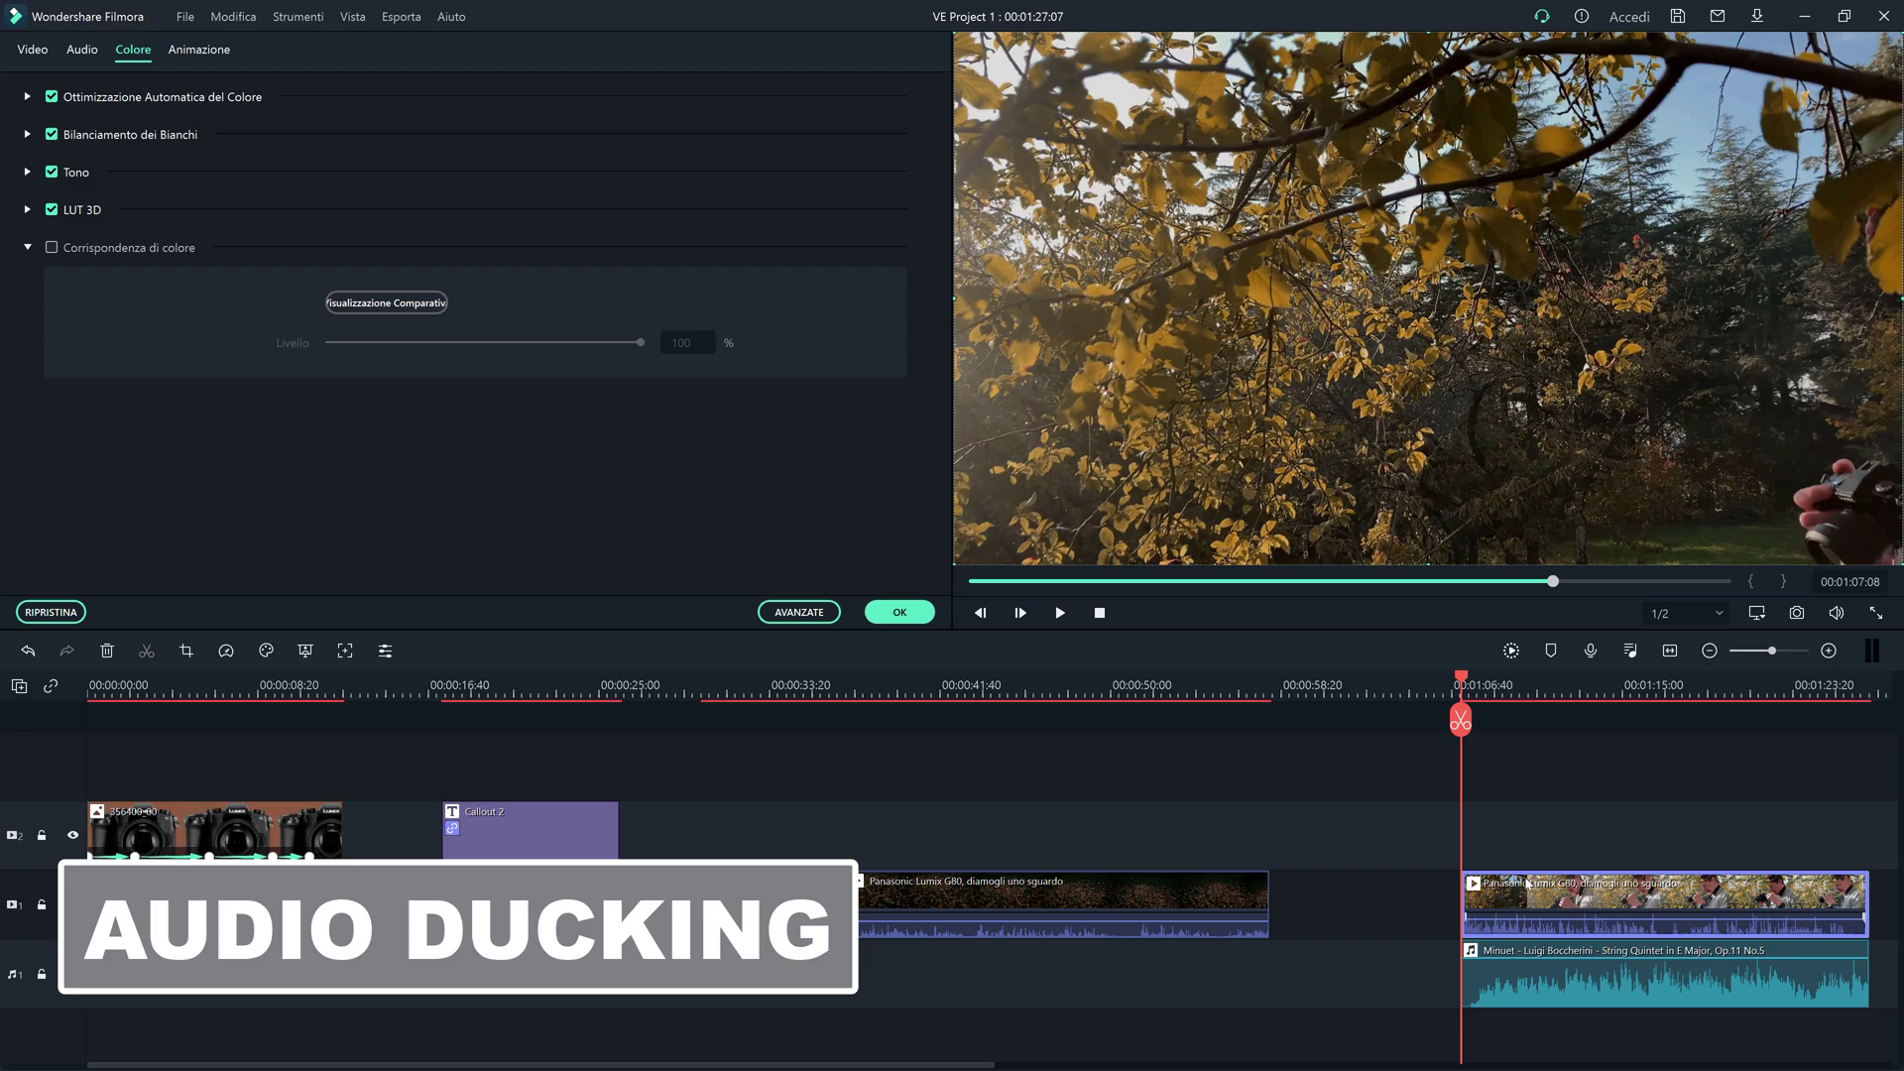
pyautogui.click(1060, 613)
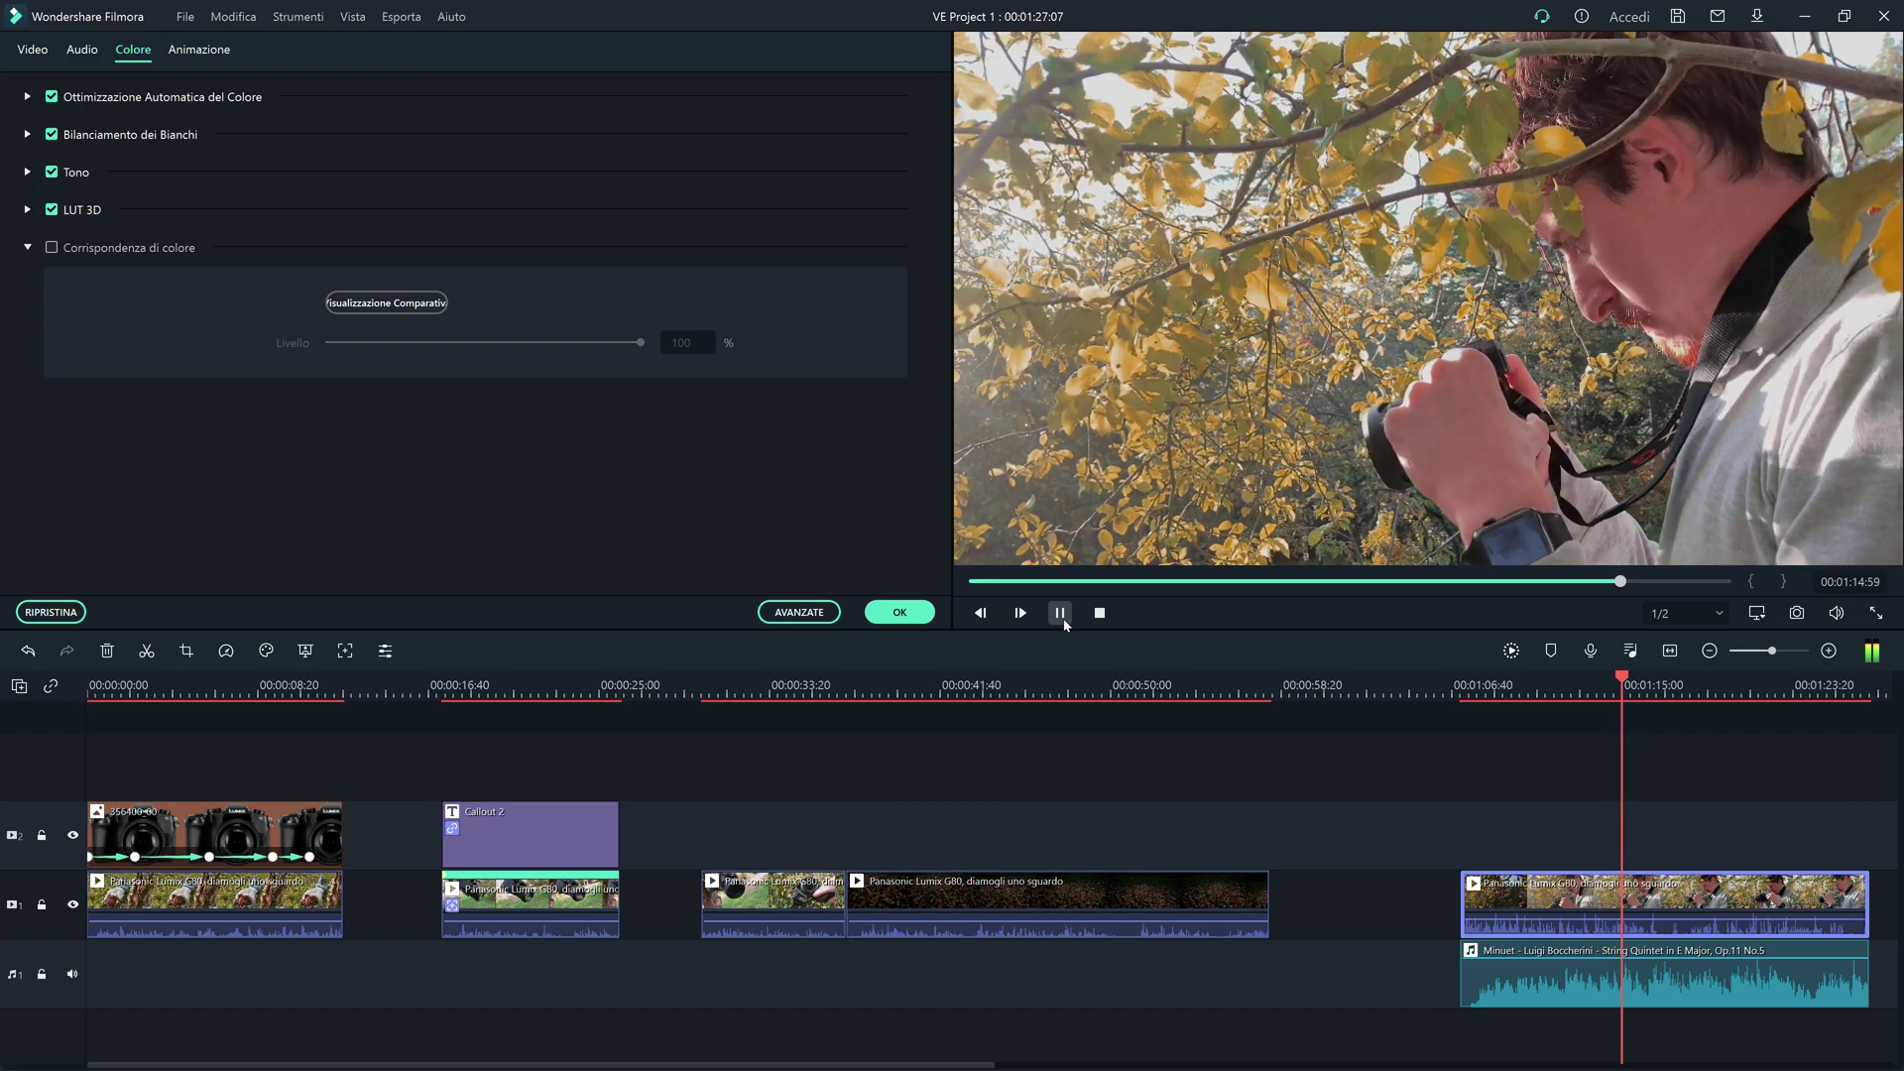
pyautogui.click(1060, 613)
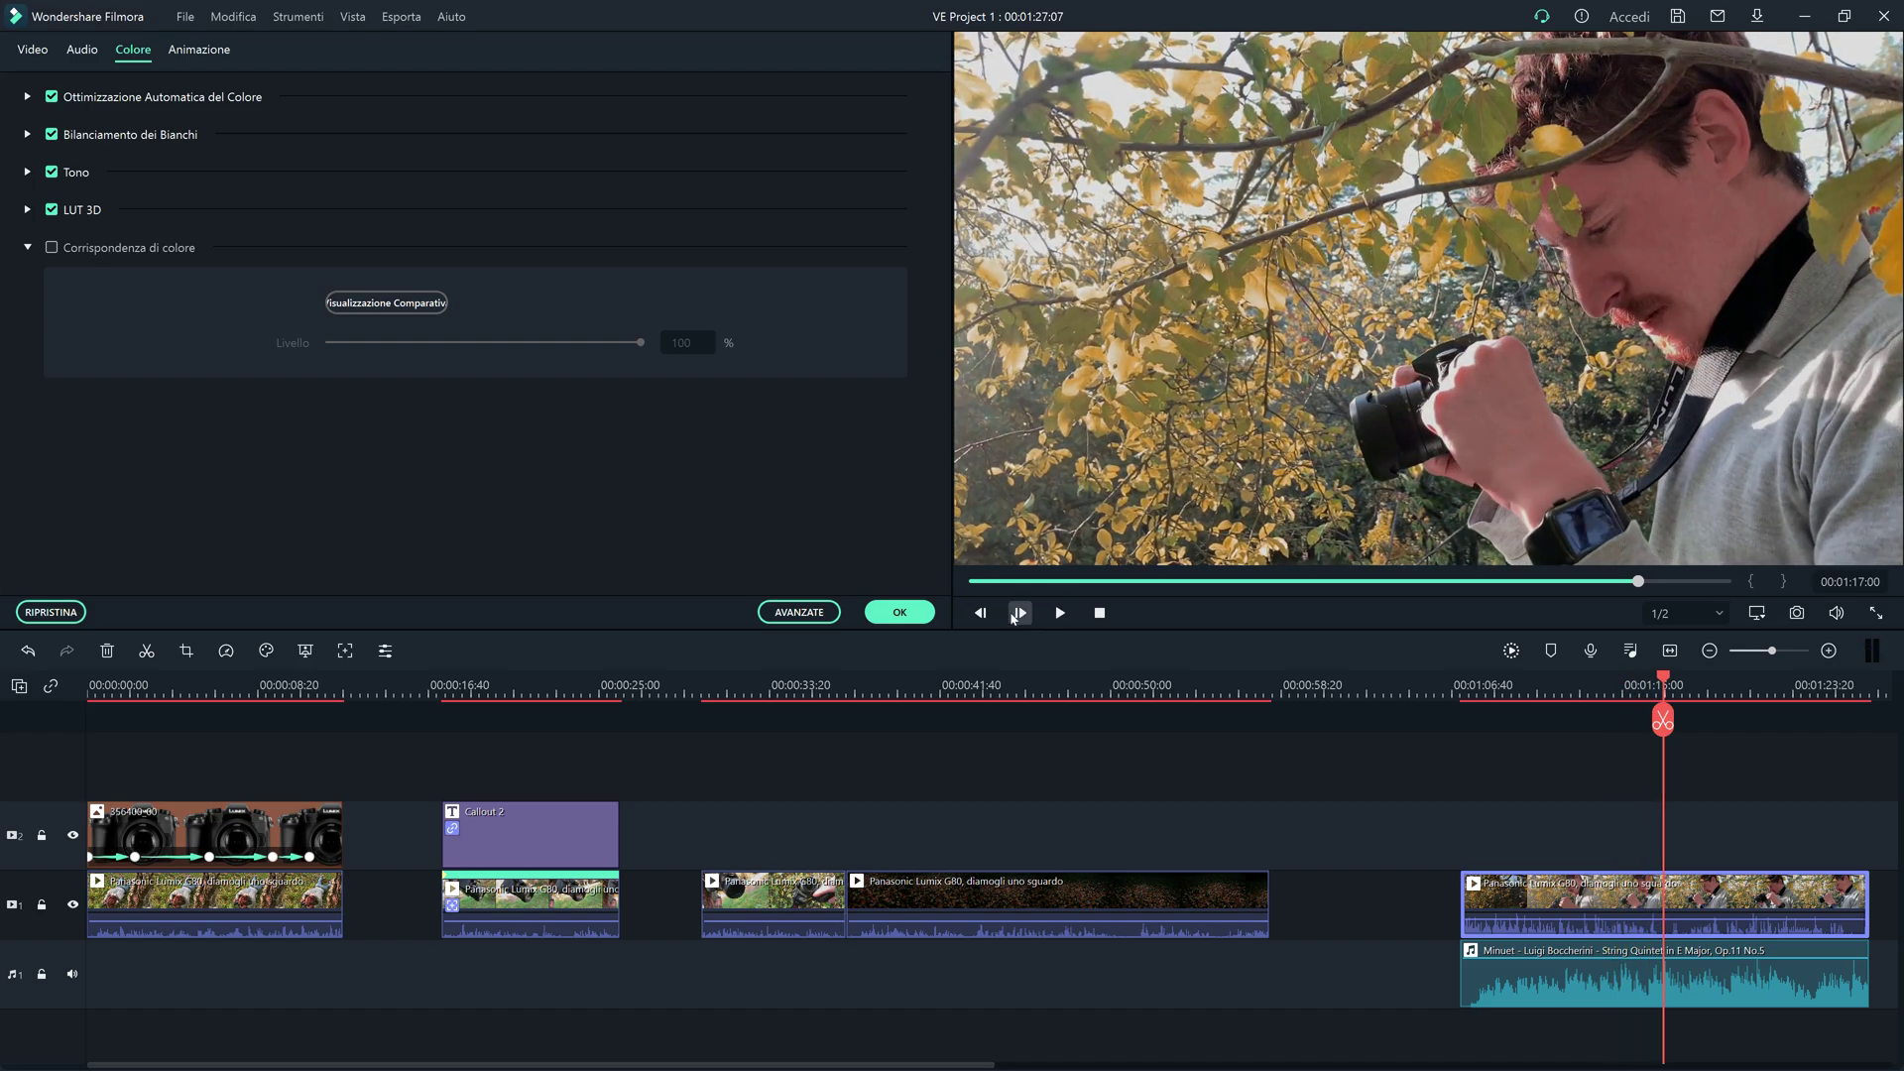
pyautogui.click(899, 612)
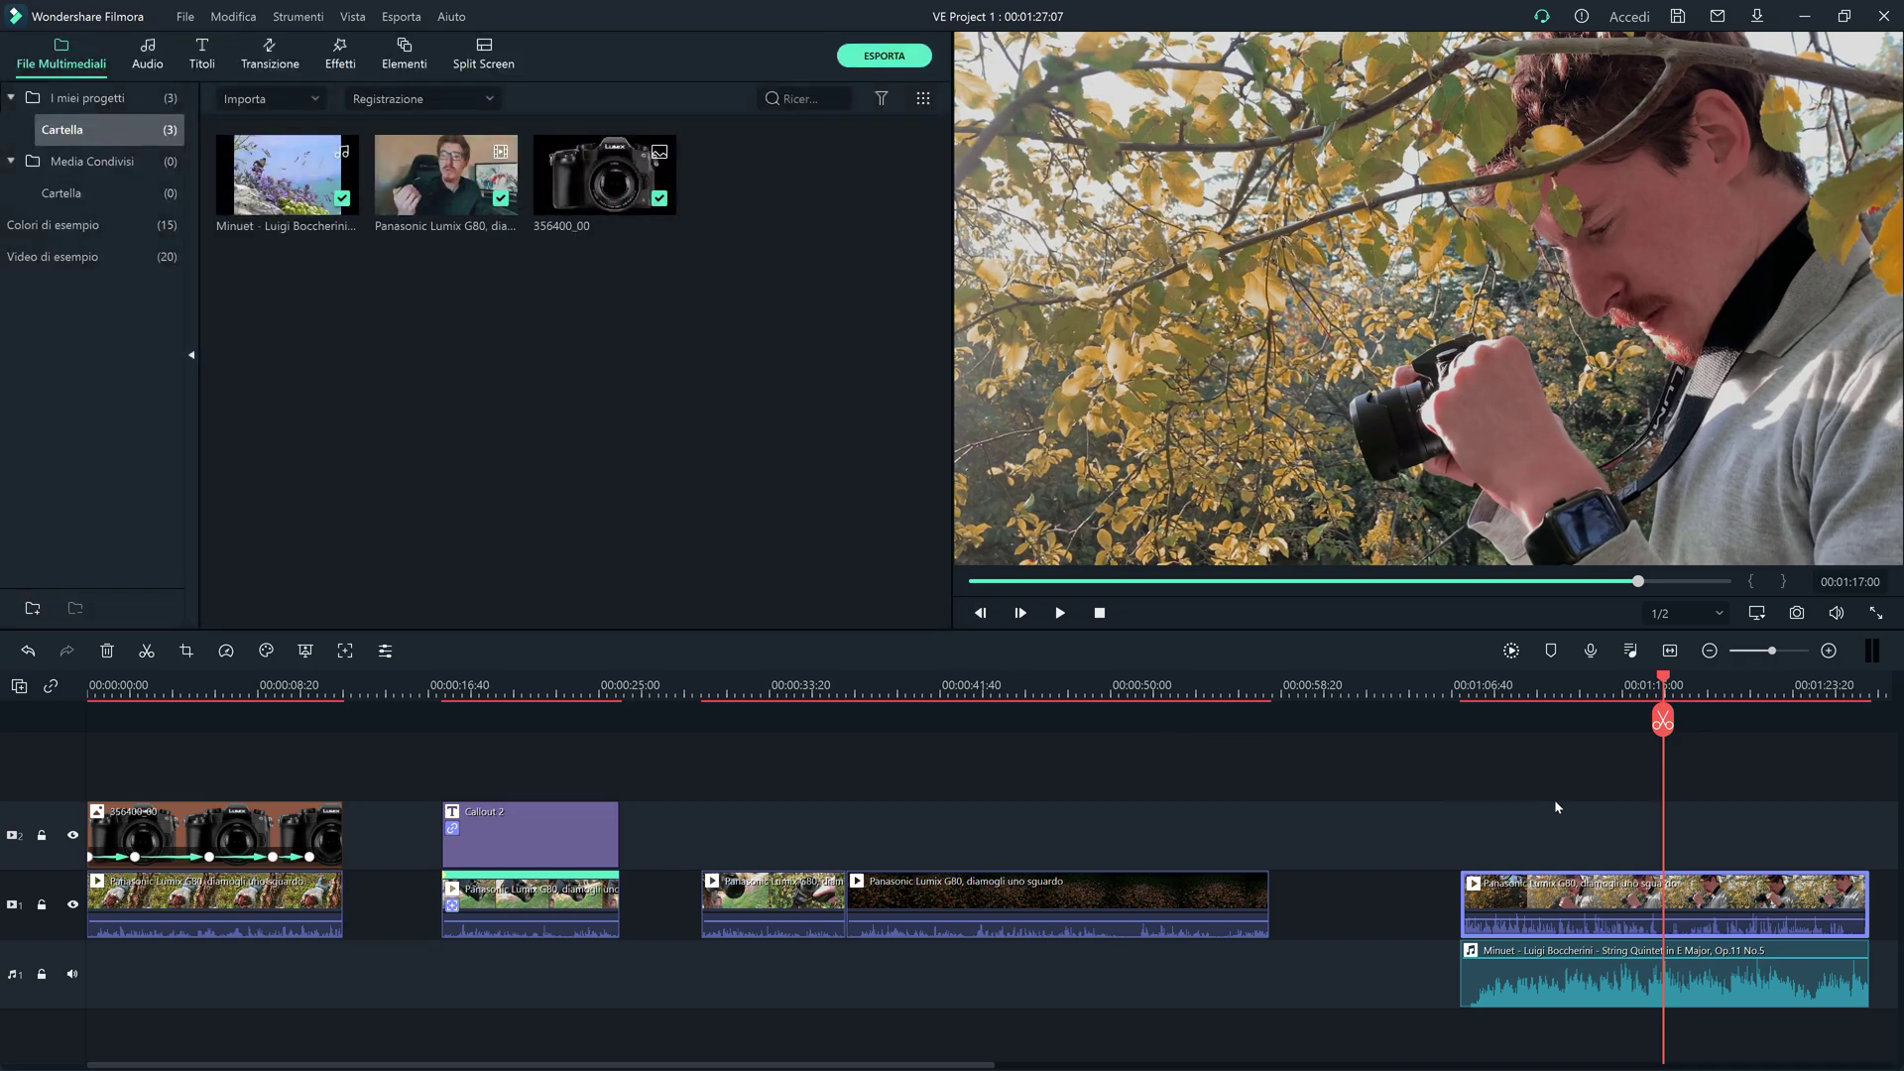
# Step: Split the last video clip at 00:01:16:09 and at 00:01:11:22 to isolate its middle segment
pyautogui.hotkey('ctrl', '=')
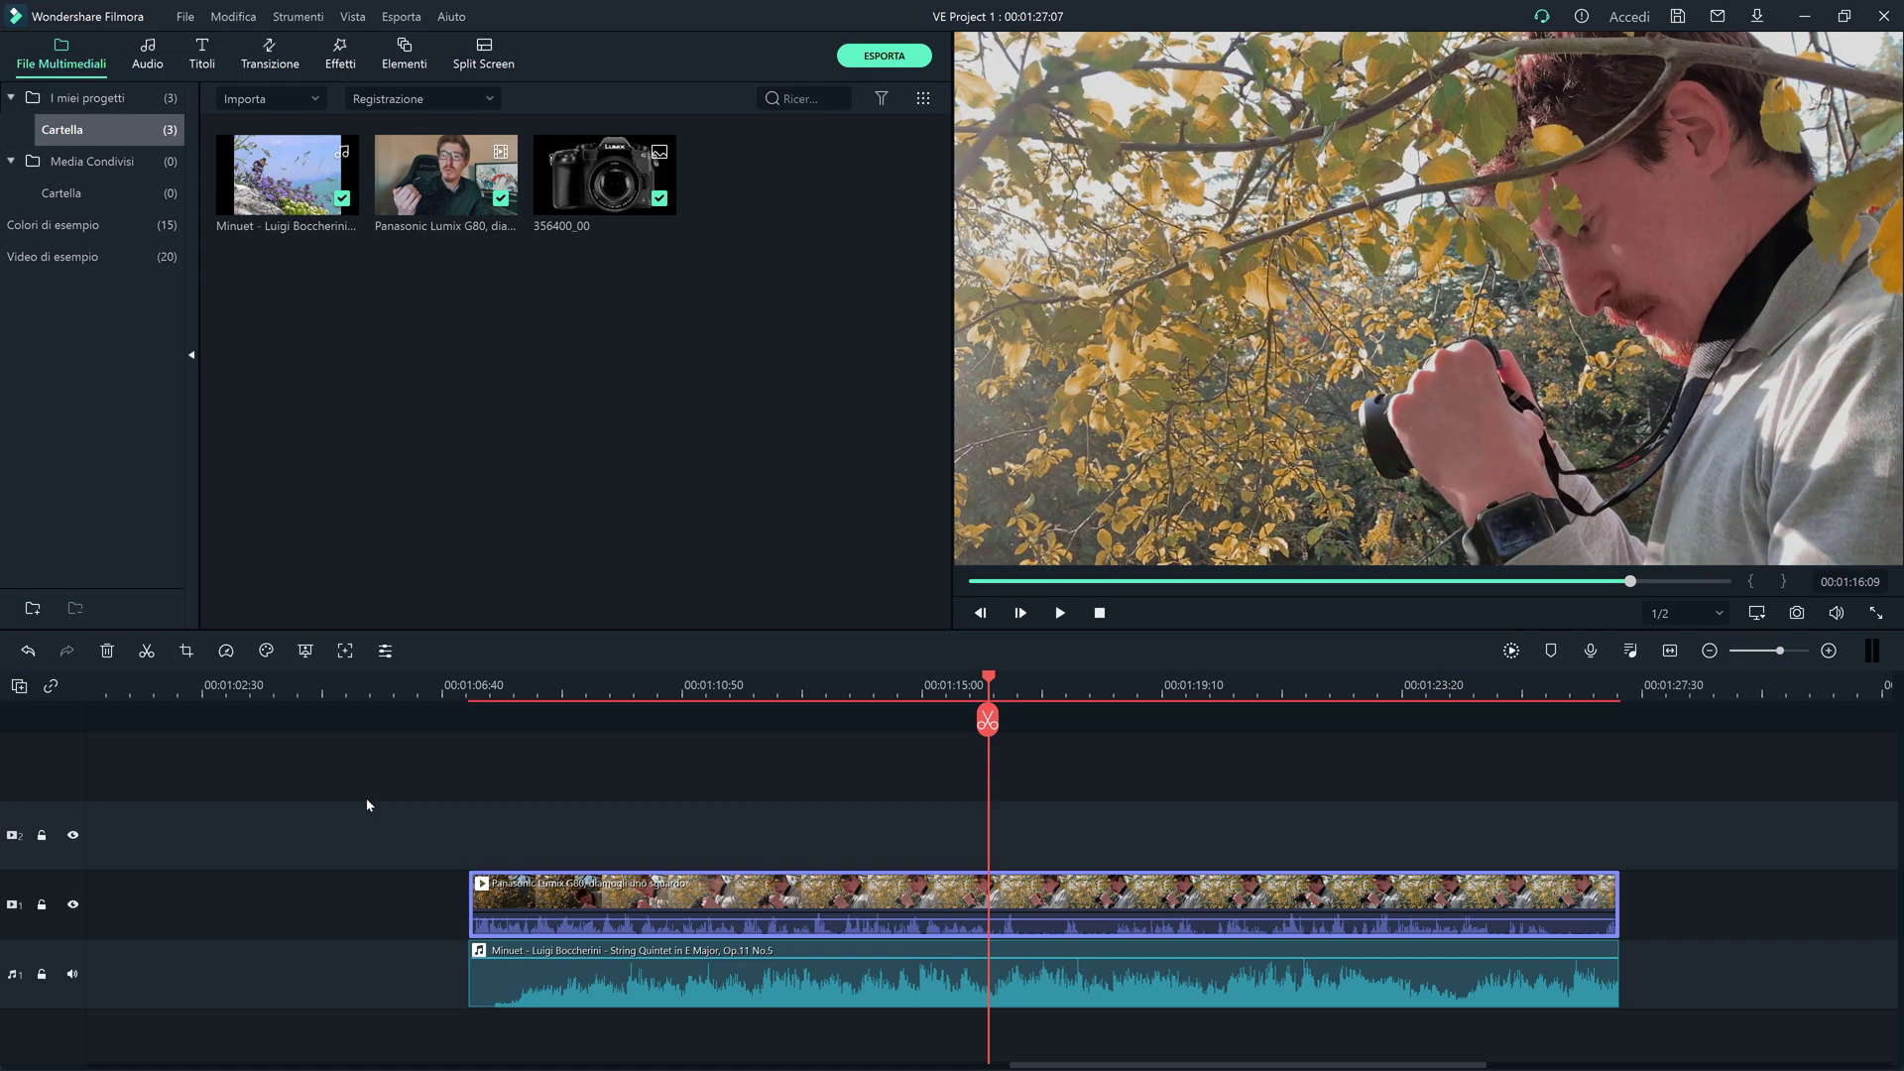
pyautogui.click(146, 651)
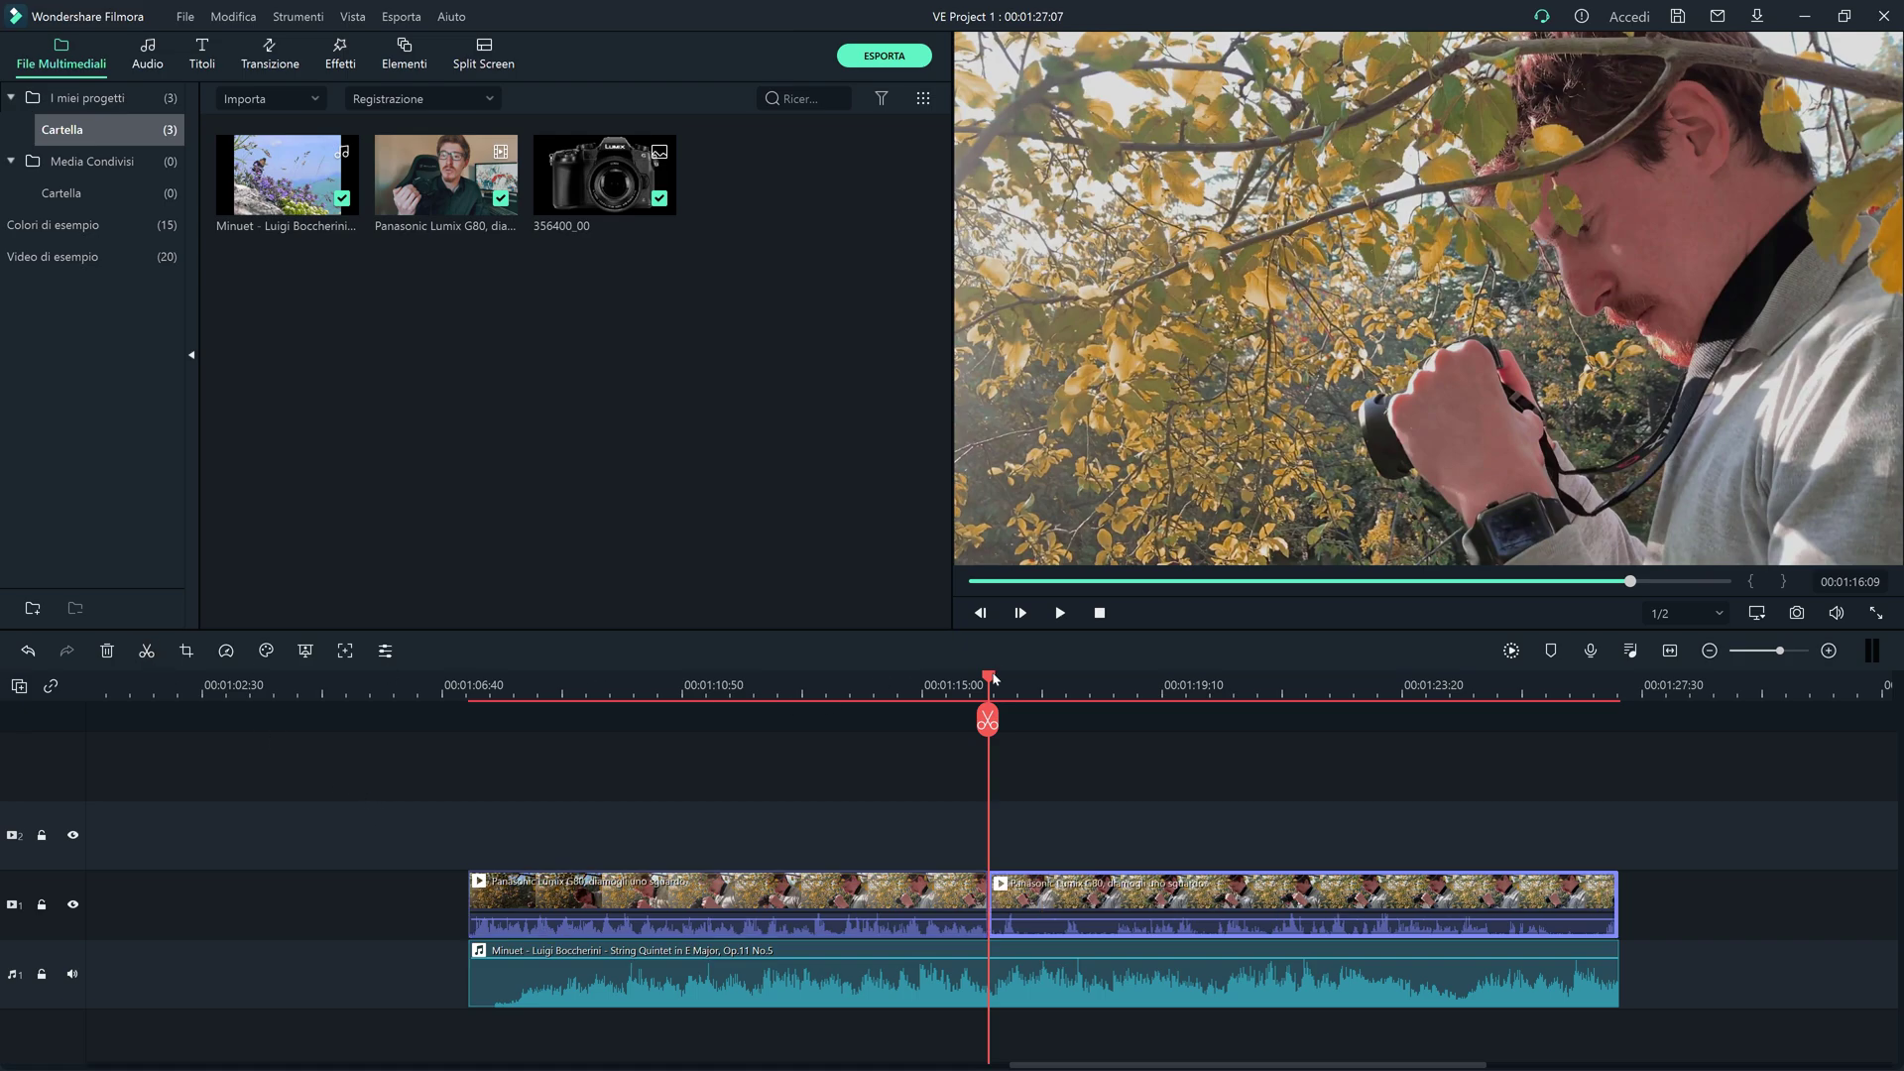
pyautogui.moveTo(992, 677); pyautogui.dragTo(715, 677)
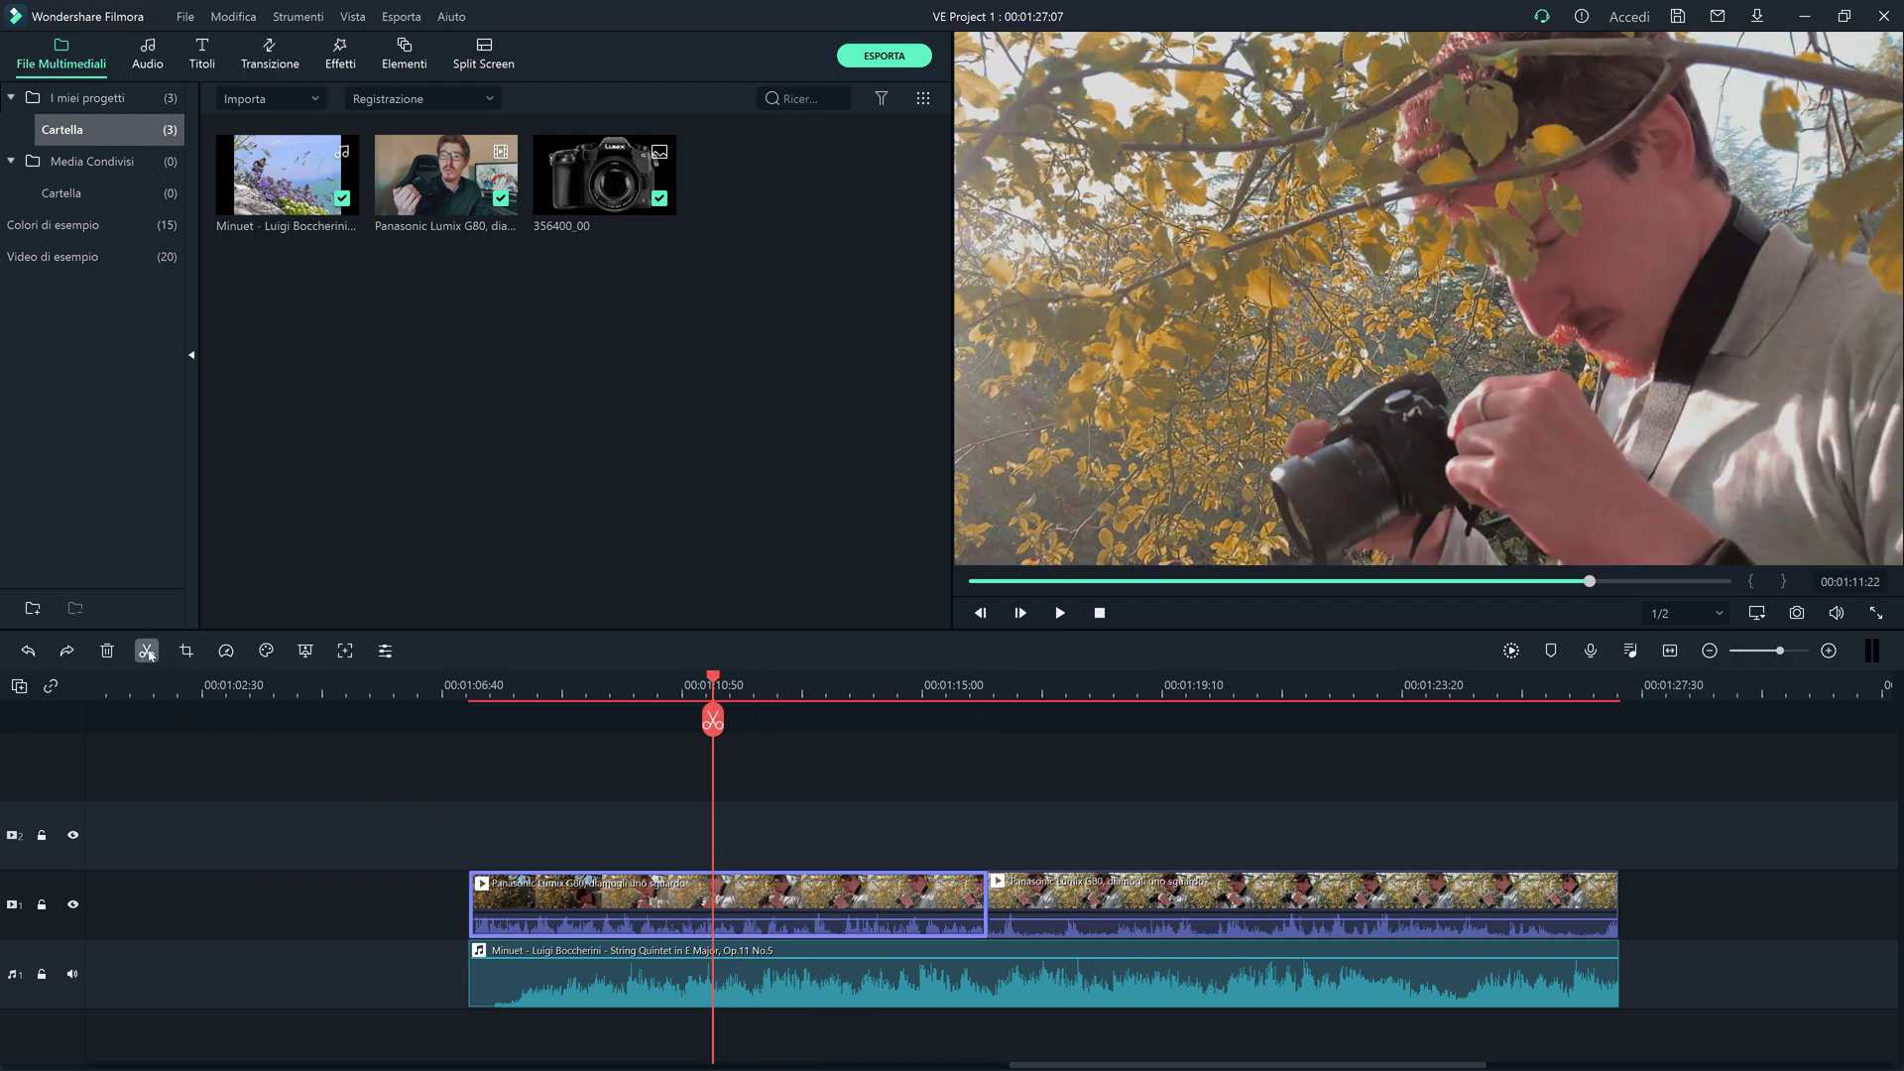
# Step: Enable audio ducking for the middle segment and adjust how strongly it lowers the other clips' volume
pyautogui.doubleClick(491, 898)
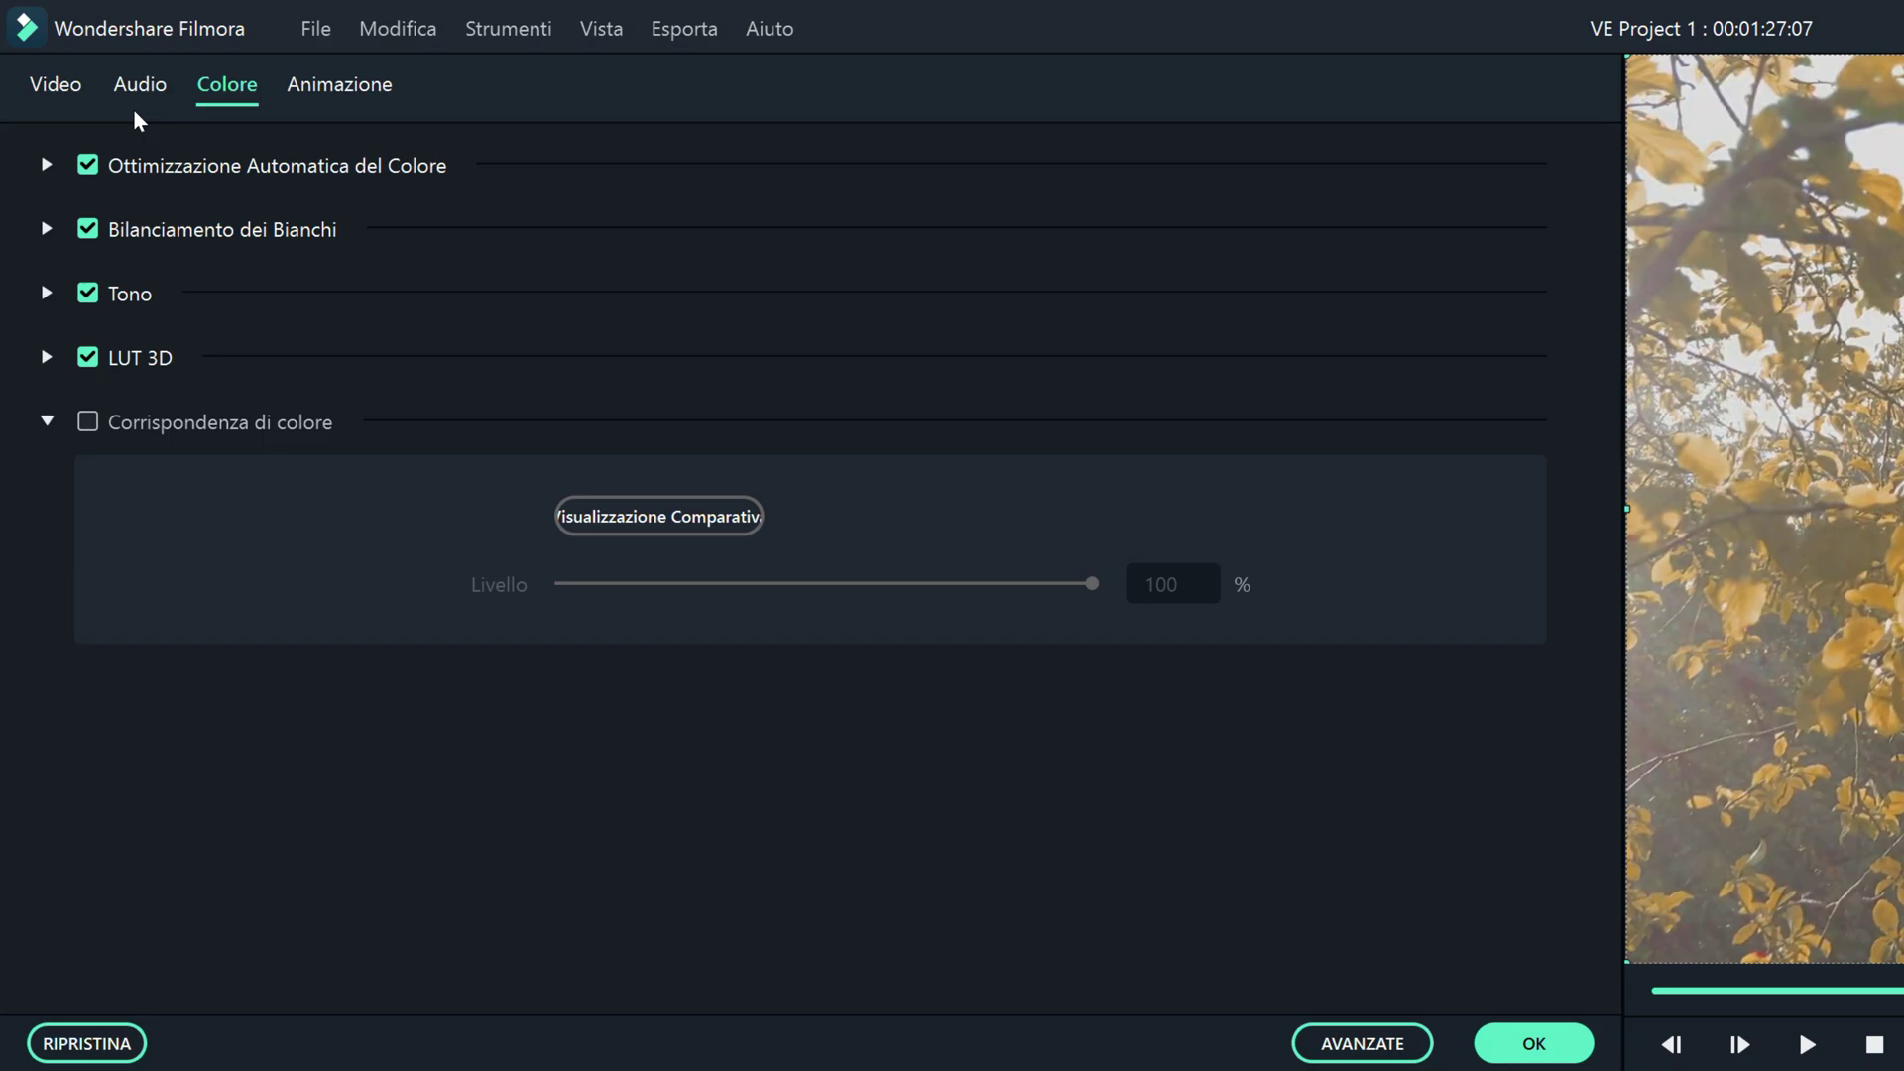
pyautogui.click(124, 79)
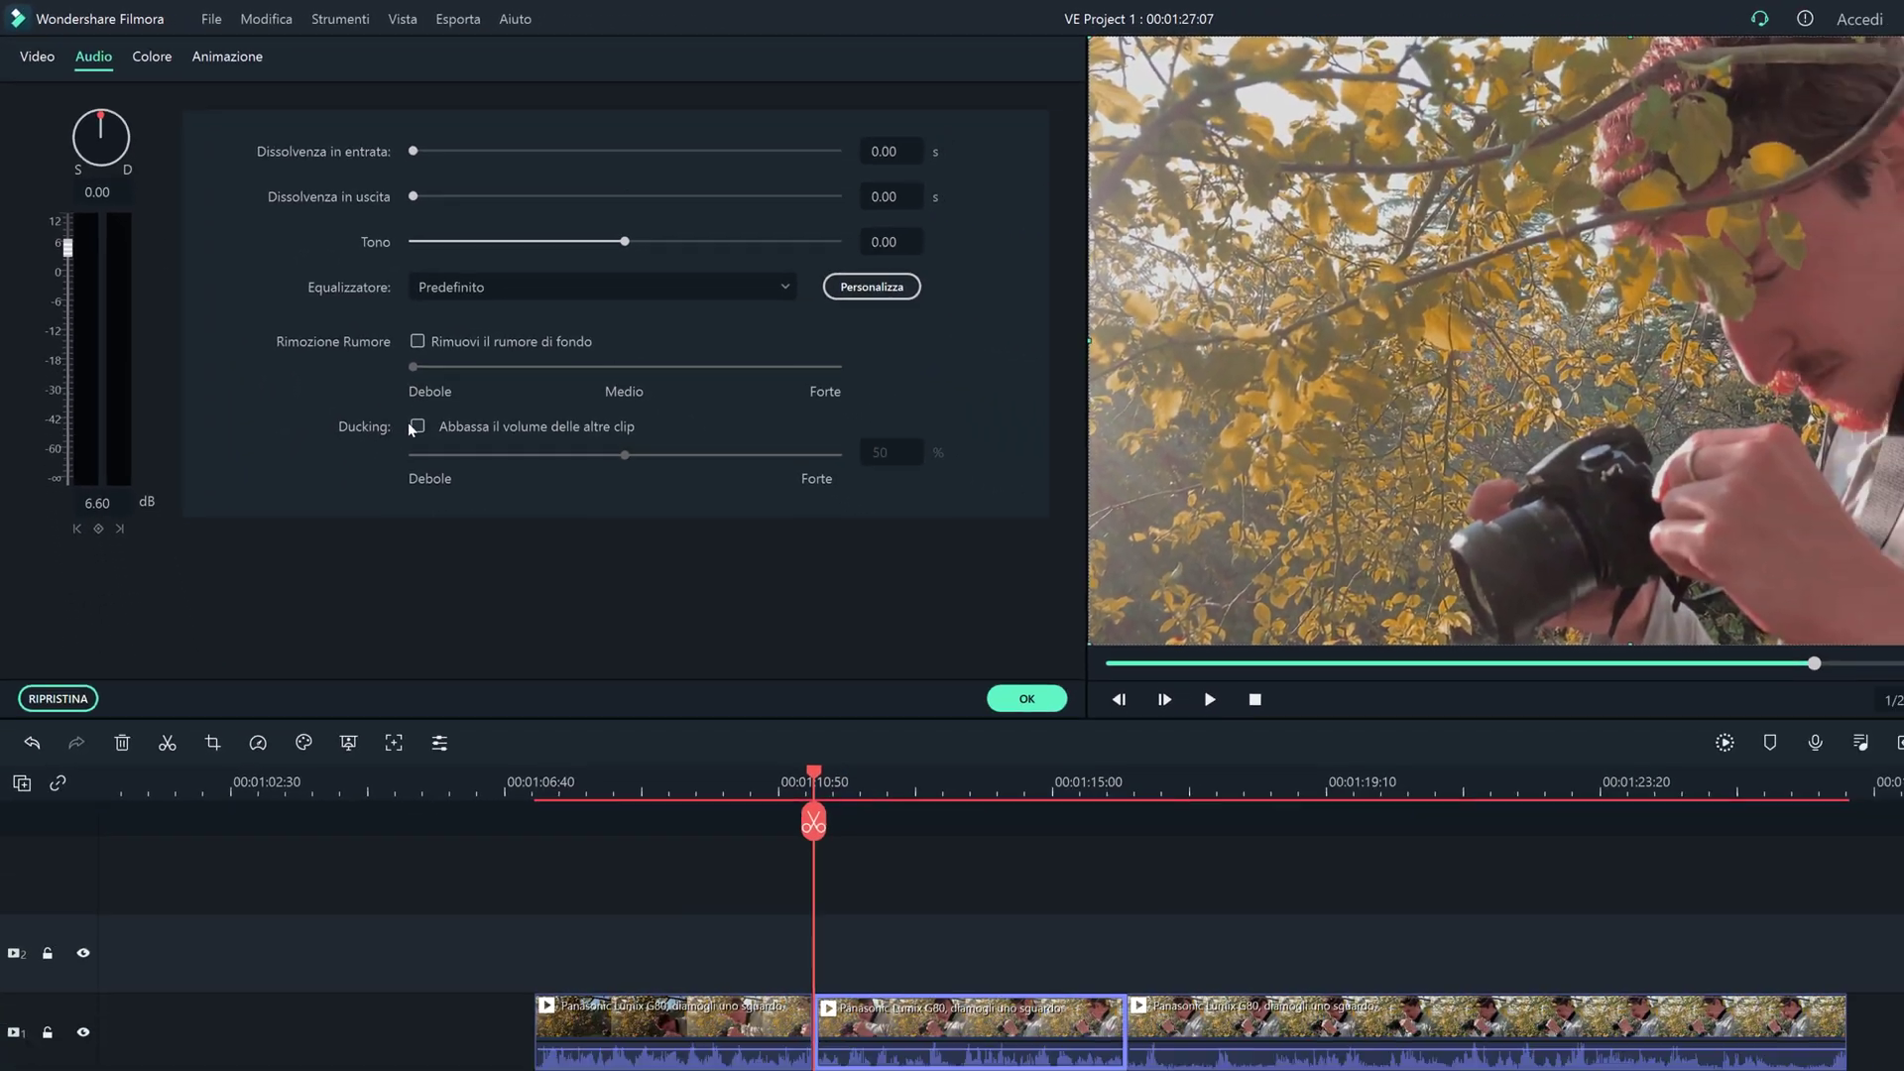
pyautogui.click(622, 636)
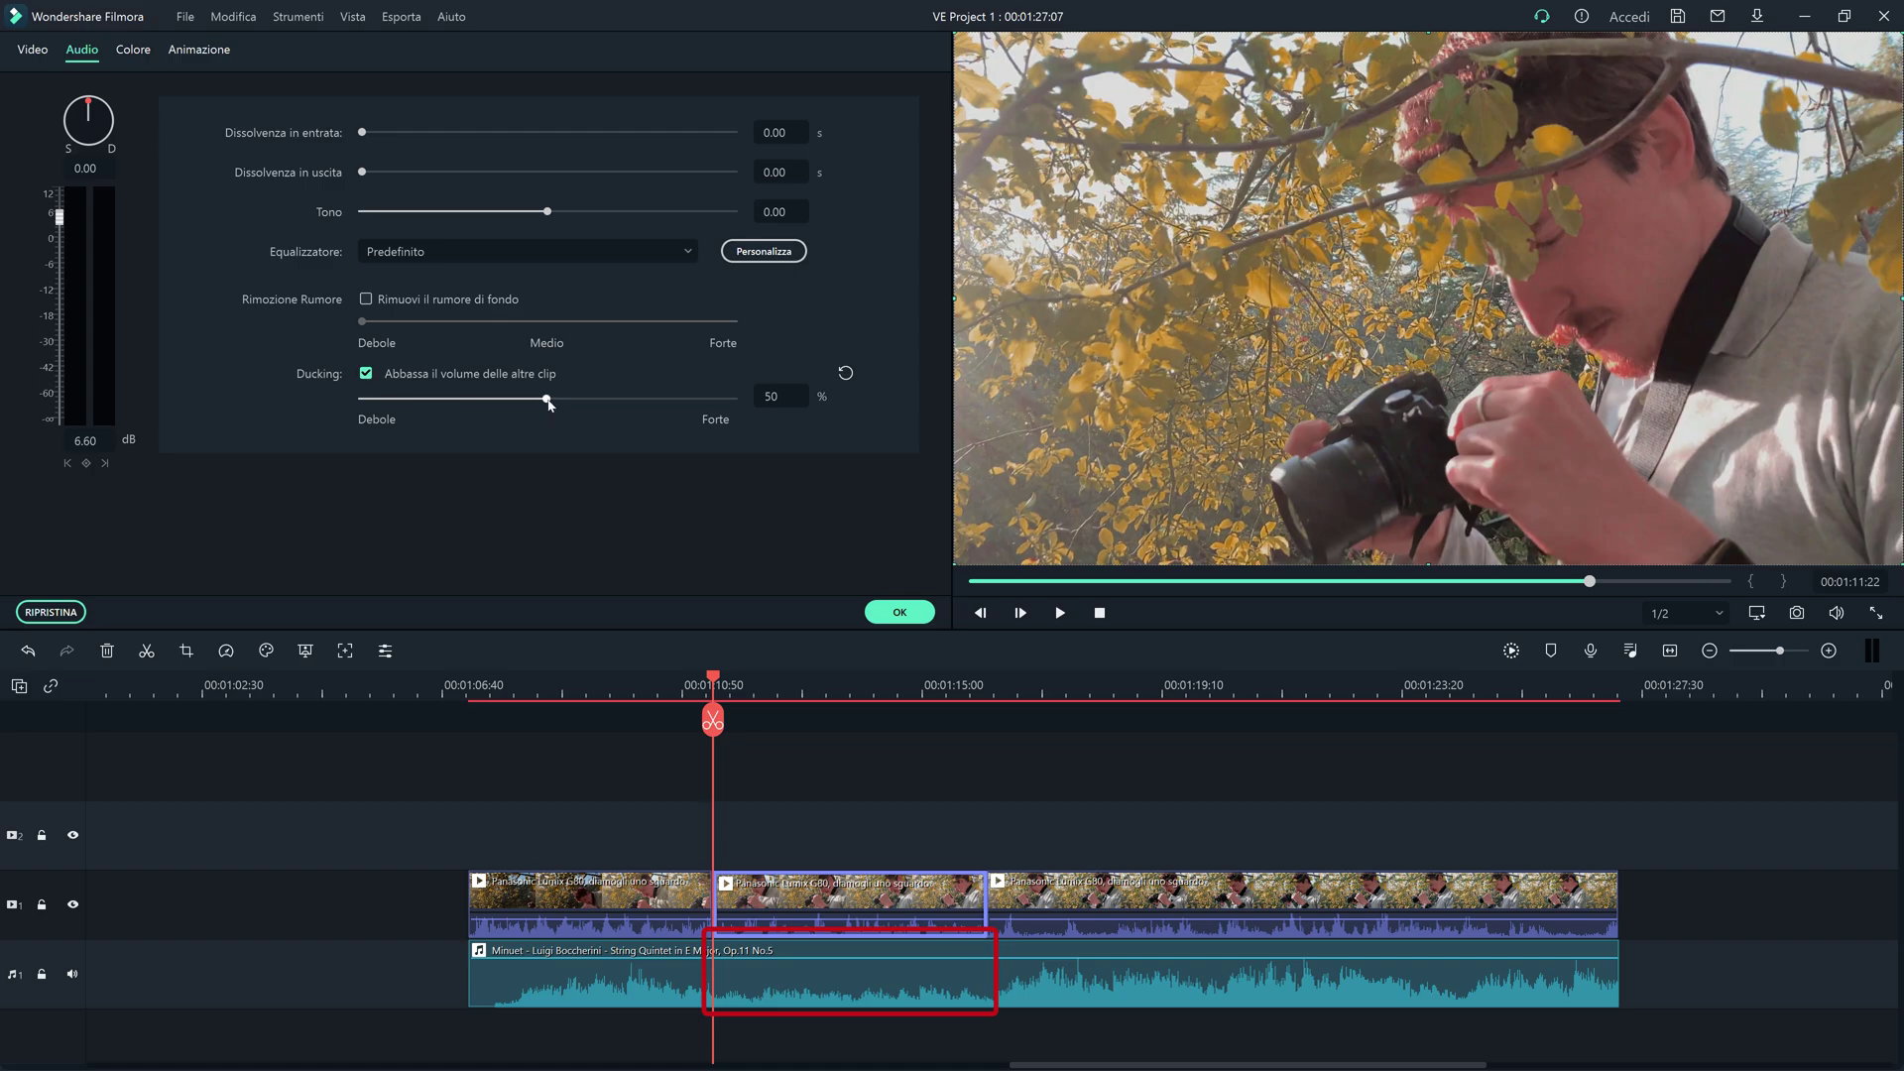
pyautogui.moveTo(484, 414)
pyautogui.mouseDown()
pyautogui.moveTo(439, 419)
pyautogui.moveTo(510, 407)
pyautogui.mouseUp()
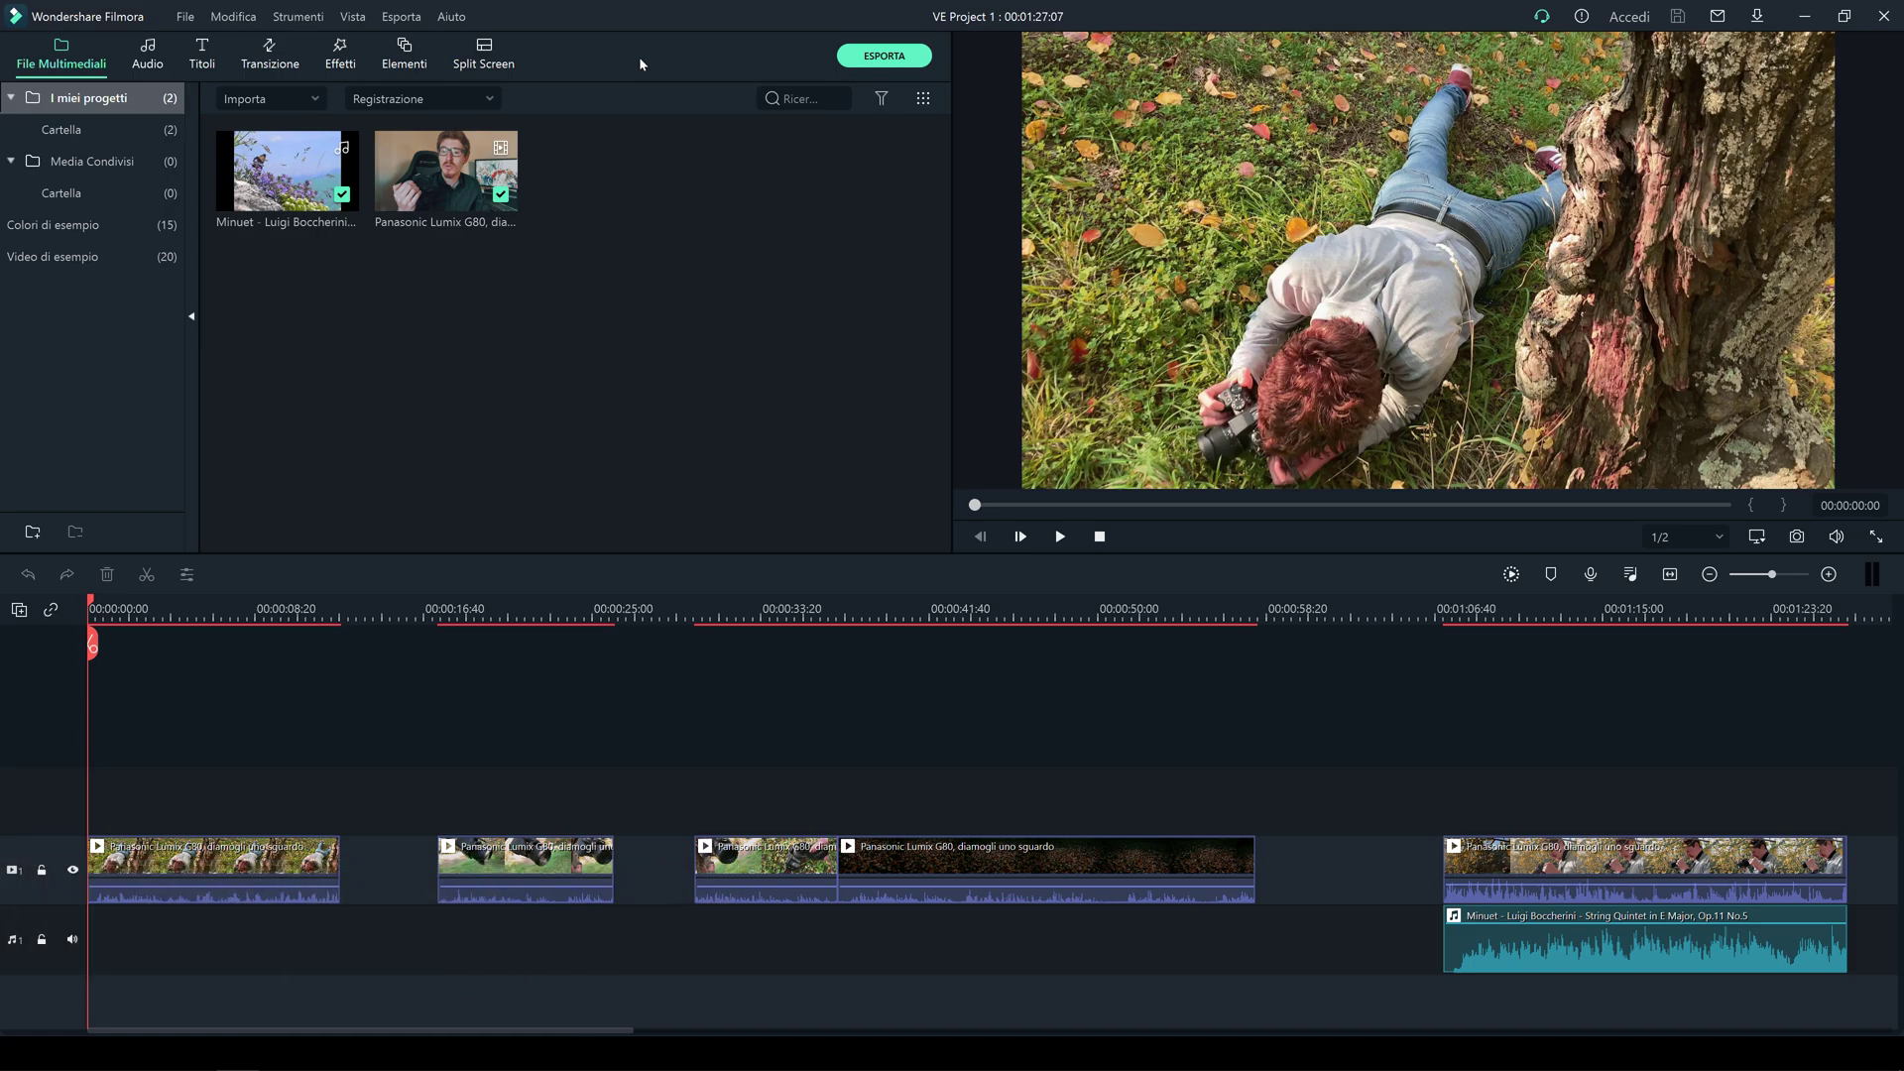
# Step: Change the interface appearance to Modalità Luce in the preferences
pyautogui.click(186, 17)
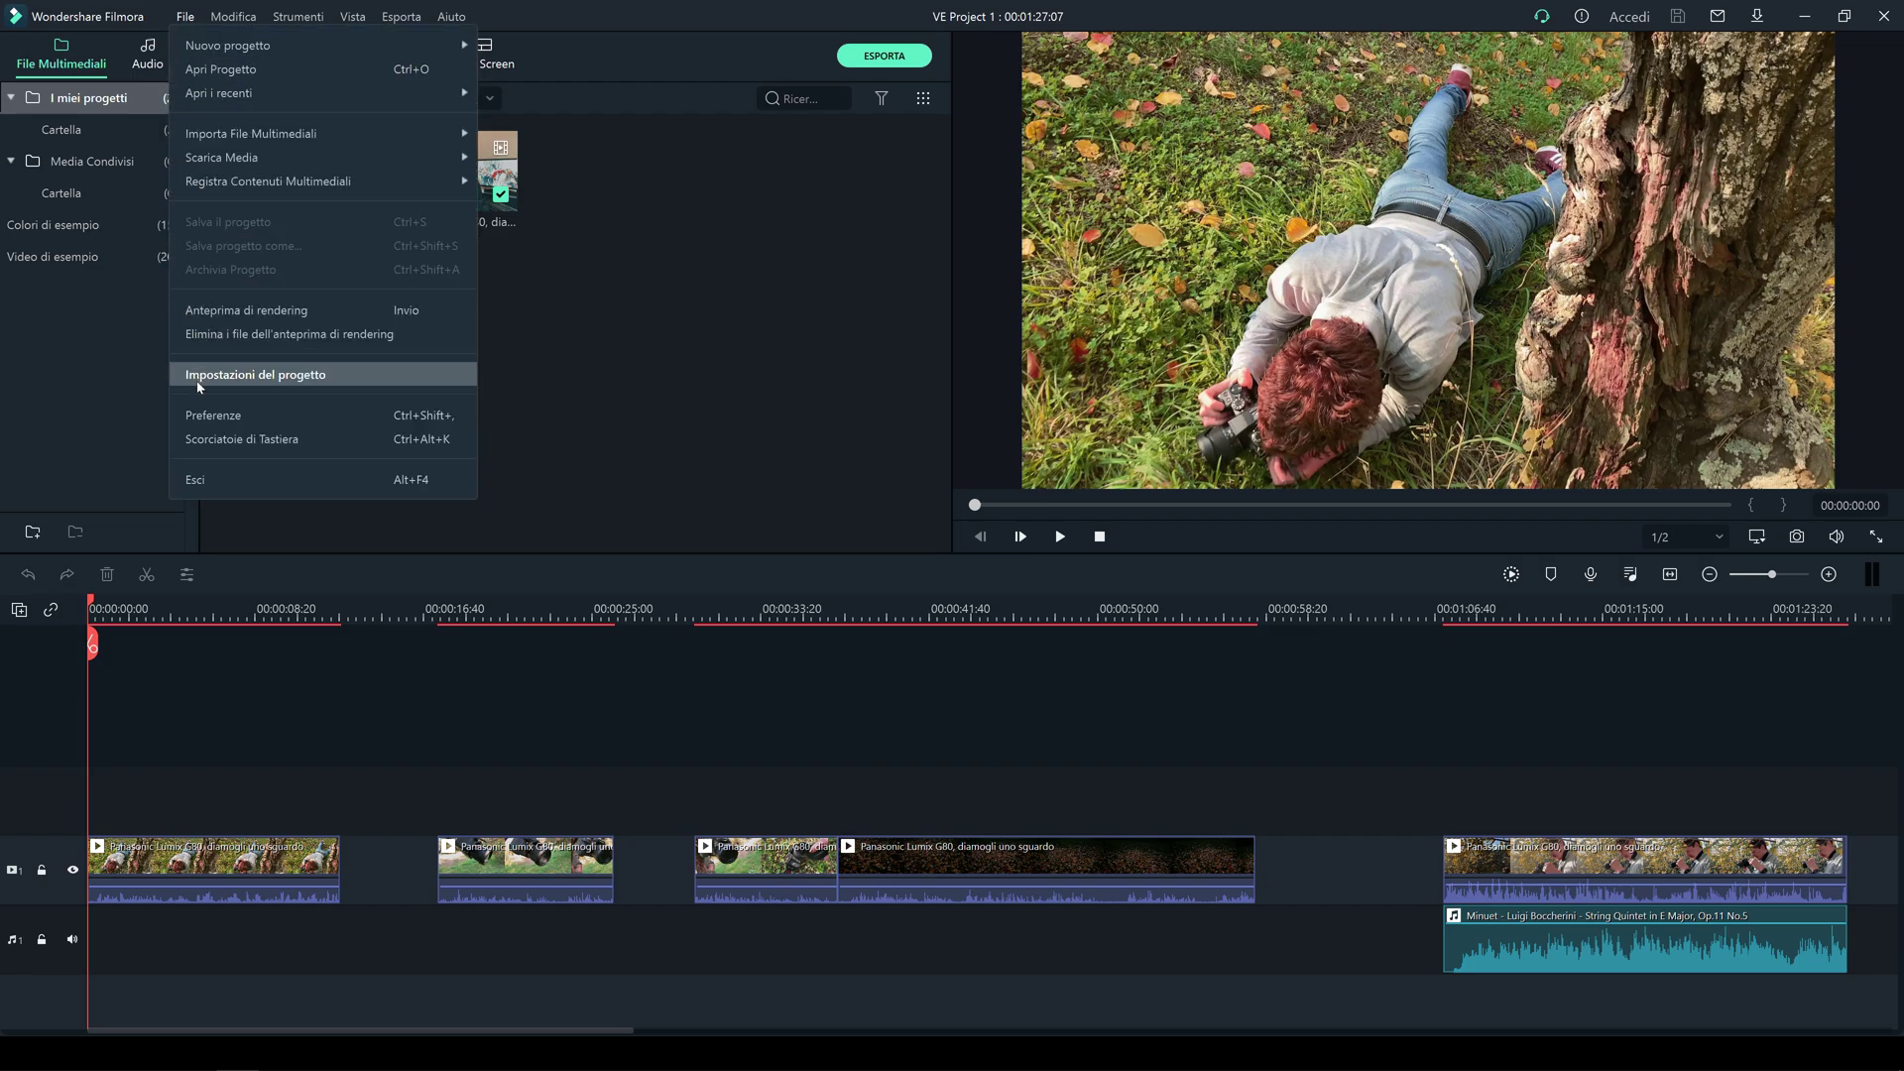
pyautogui.click(204, 414)
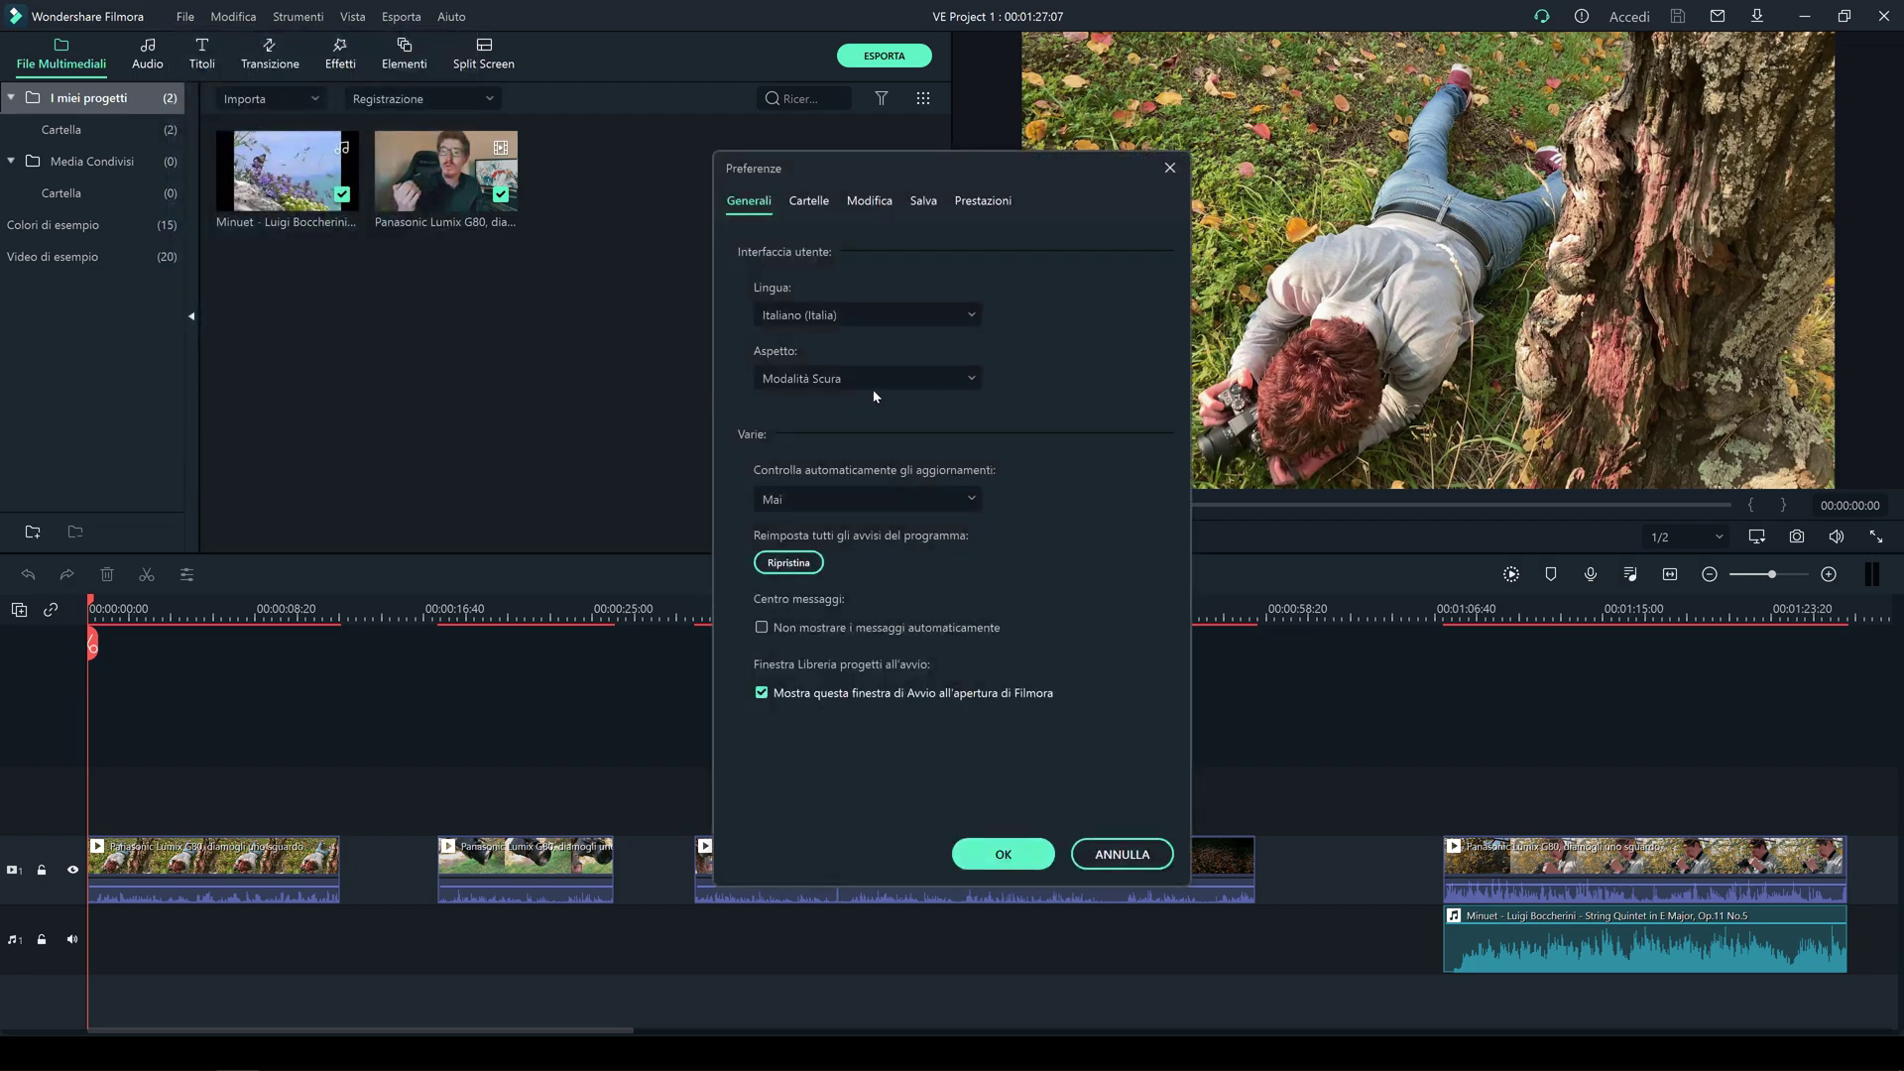
pyautogui.click(888, 382)
pyautogui.click(890, 450)
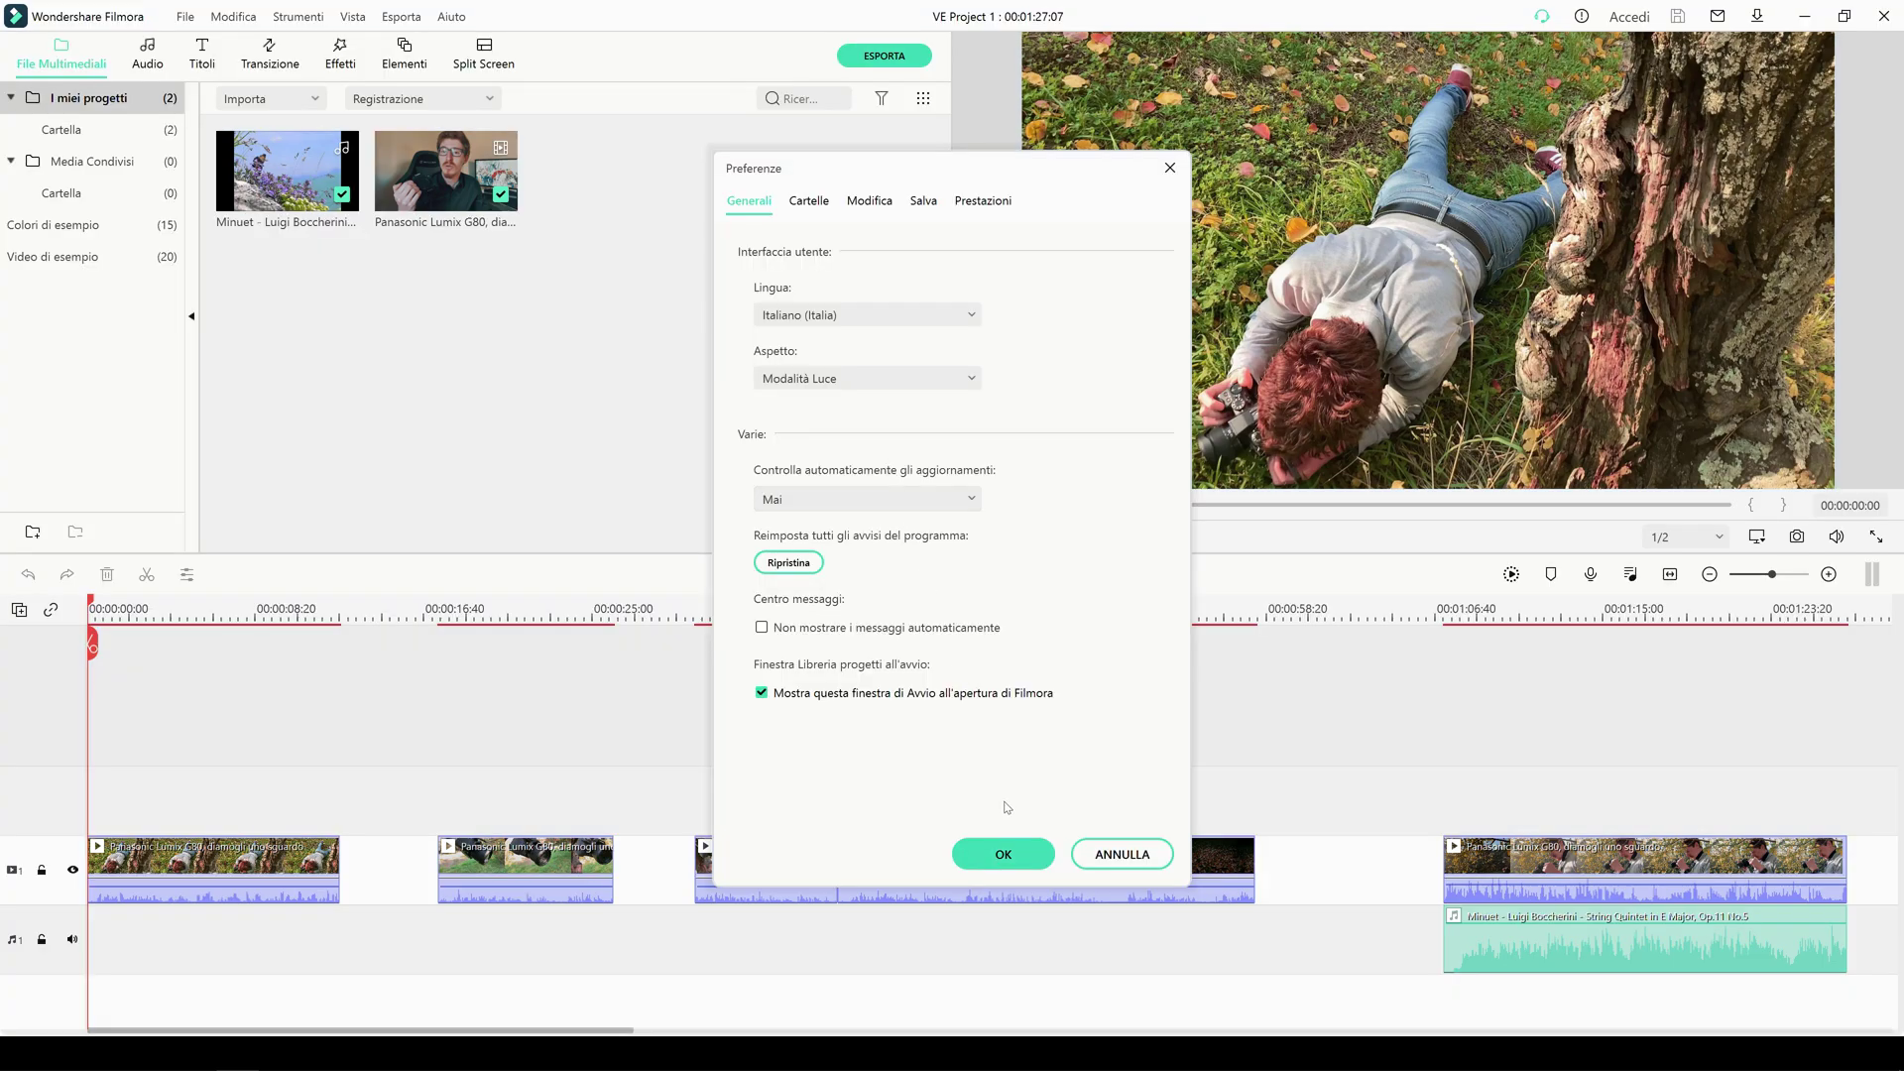
pyautogui.click(1007, 855)
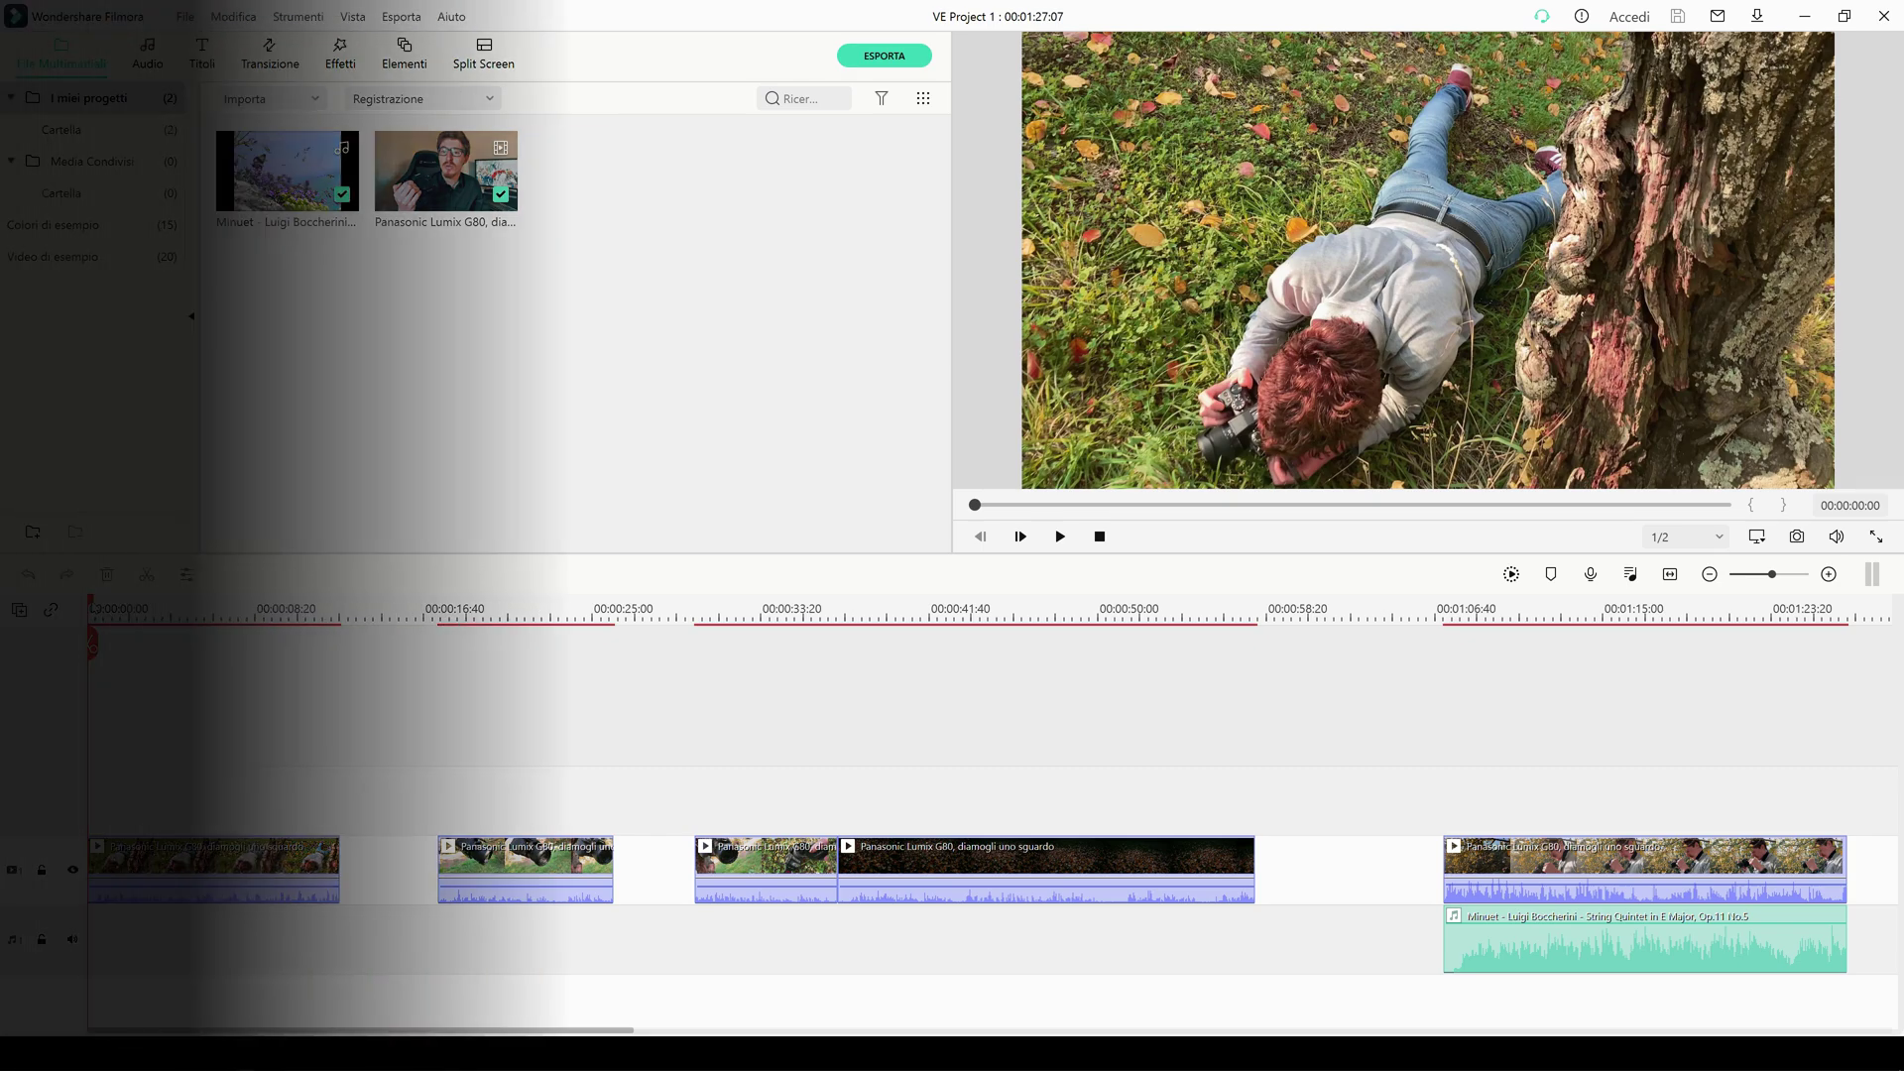